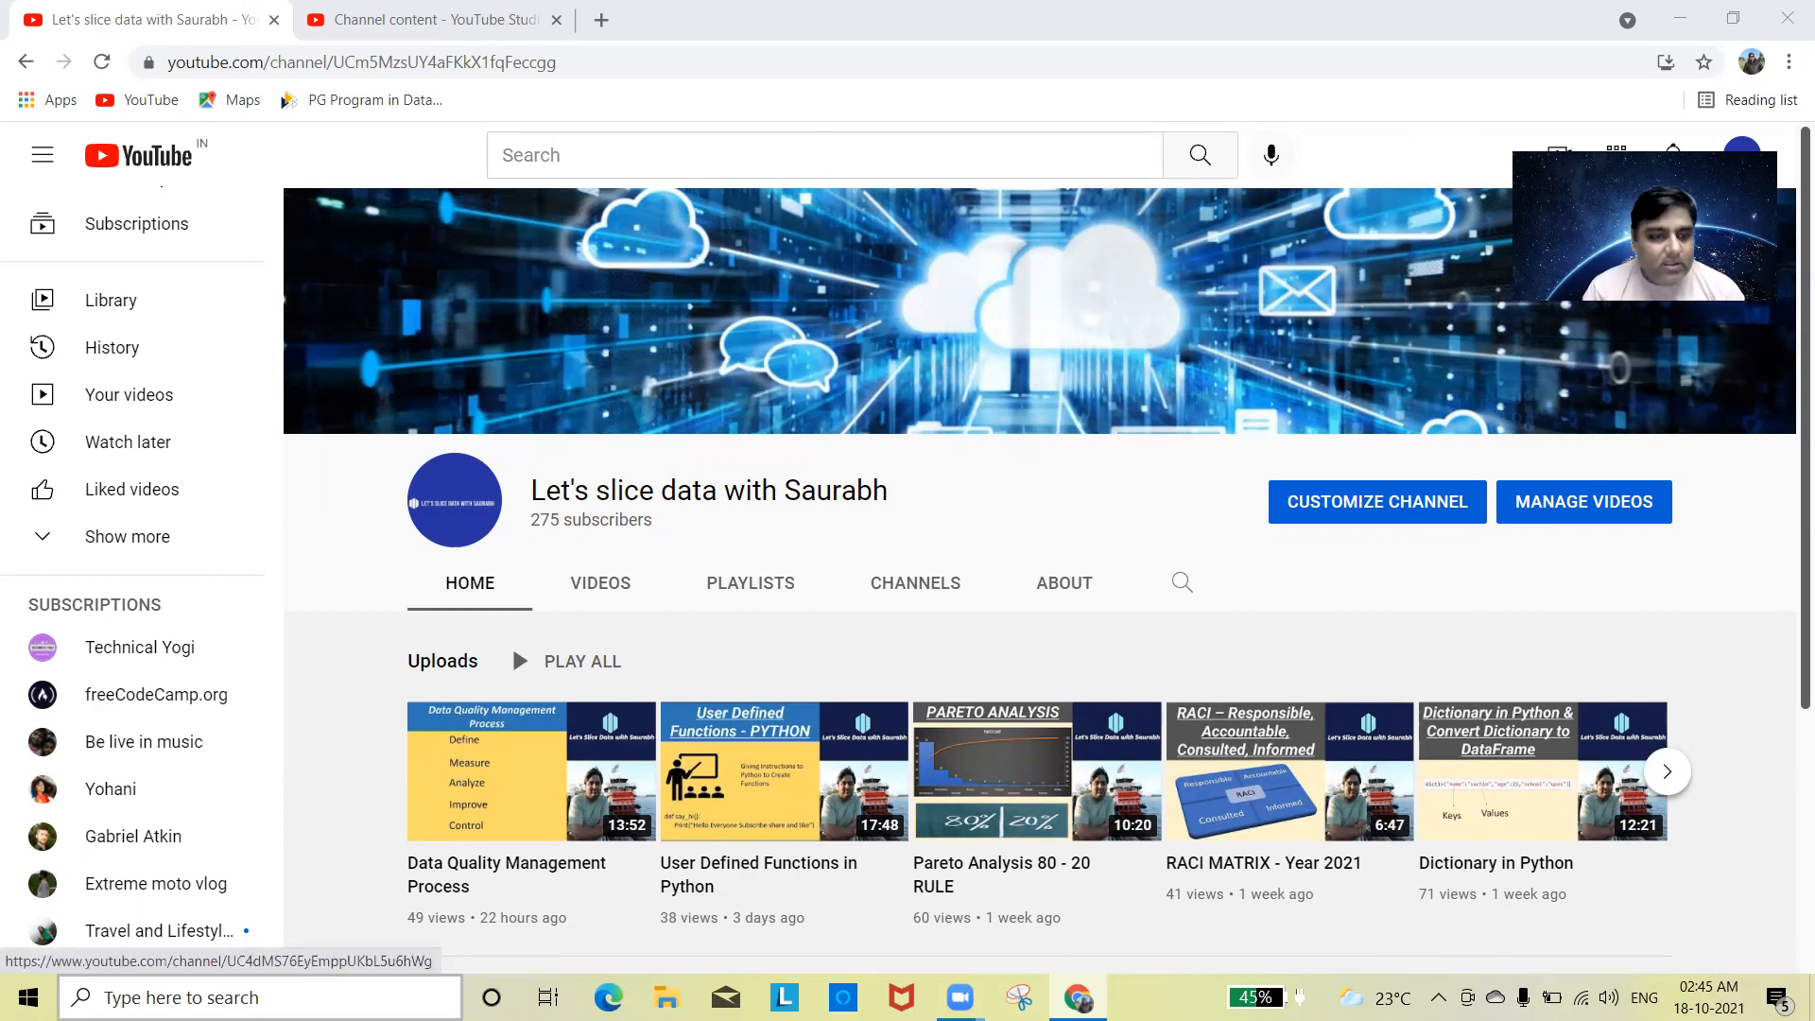
Step: Search Windows for the Microsoft Store and open it
left_click(142, 997)
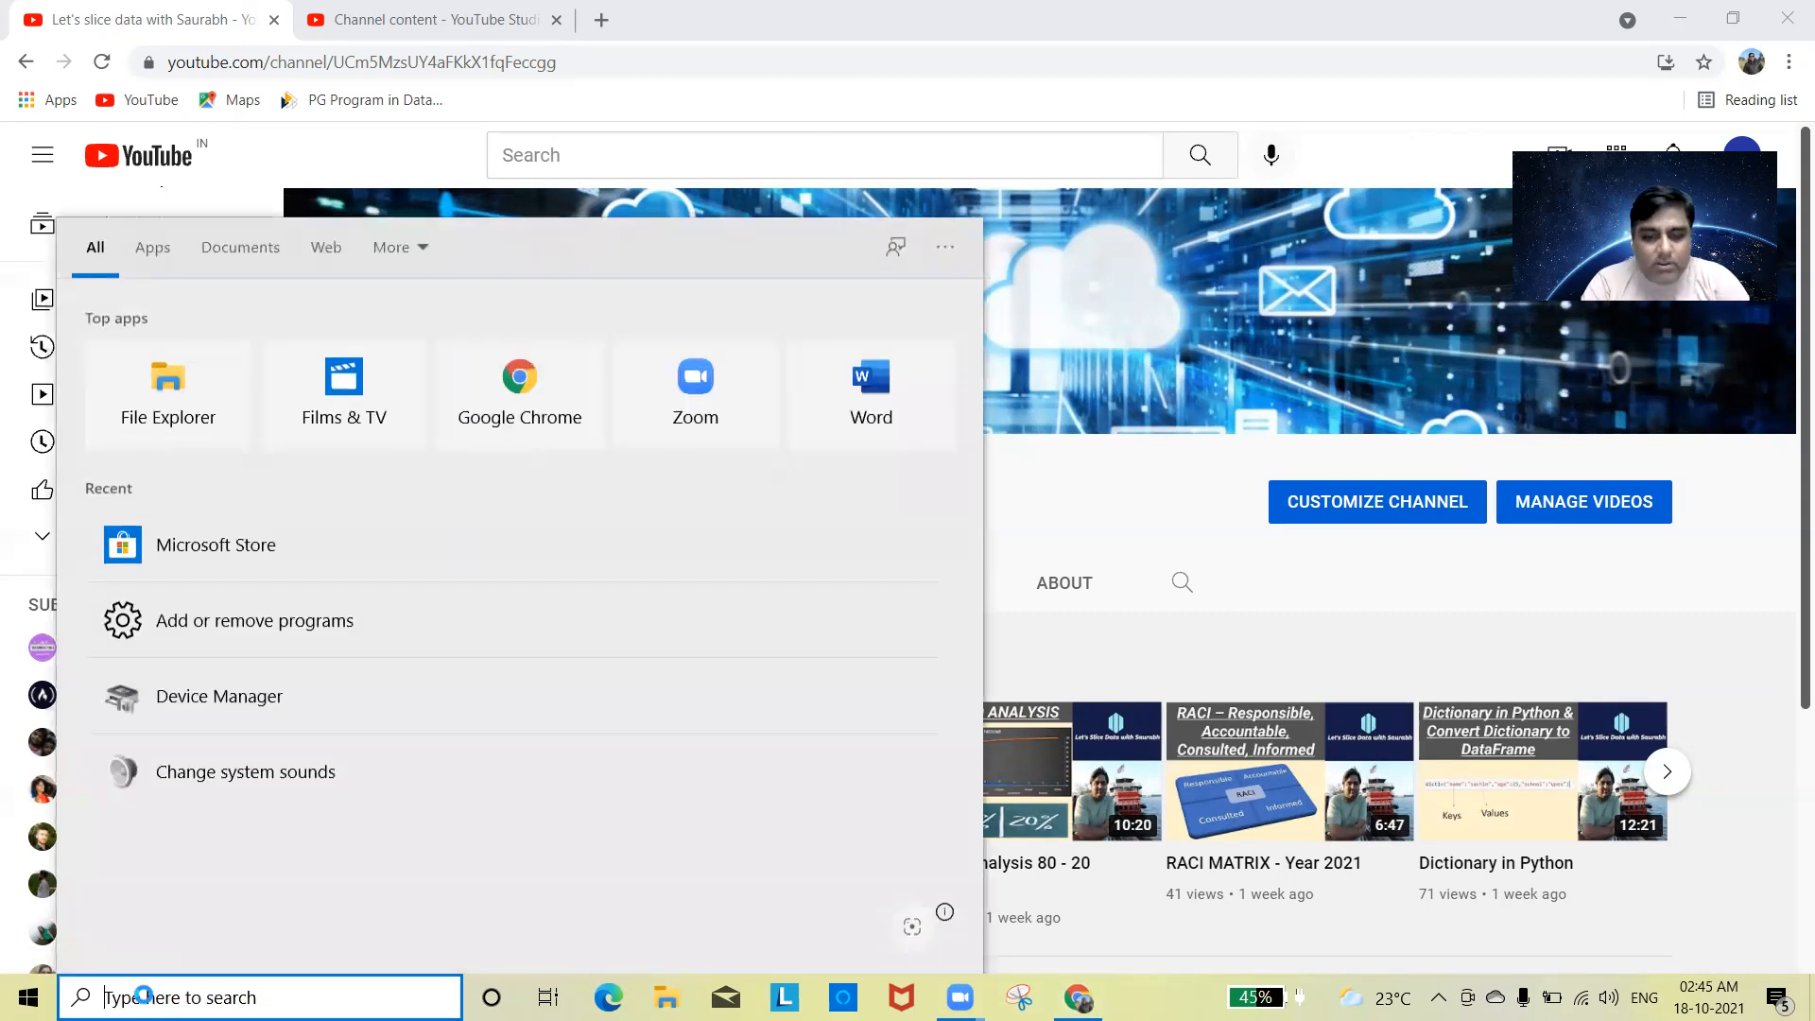
type("micro")
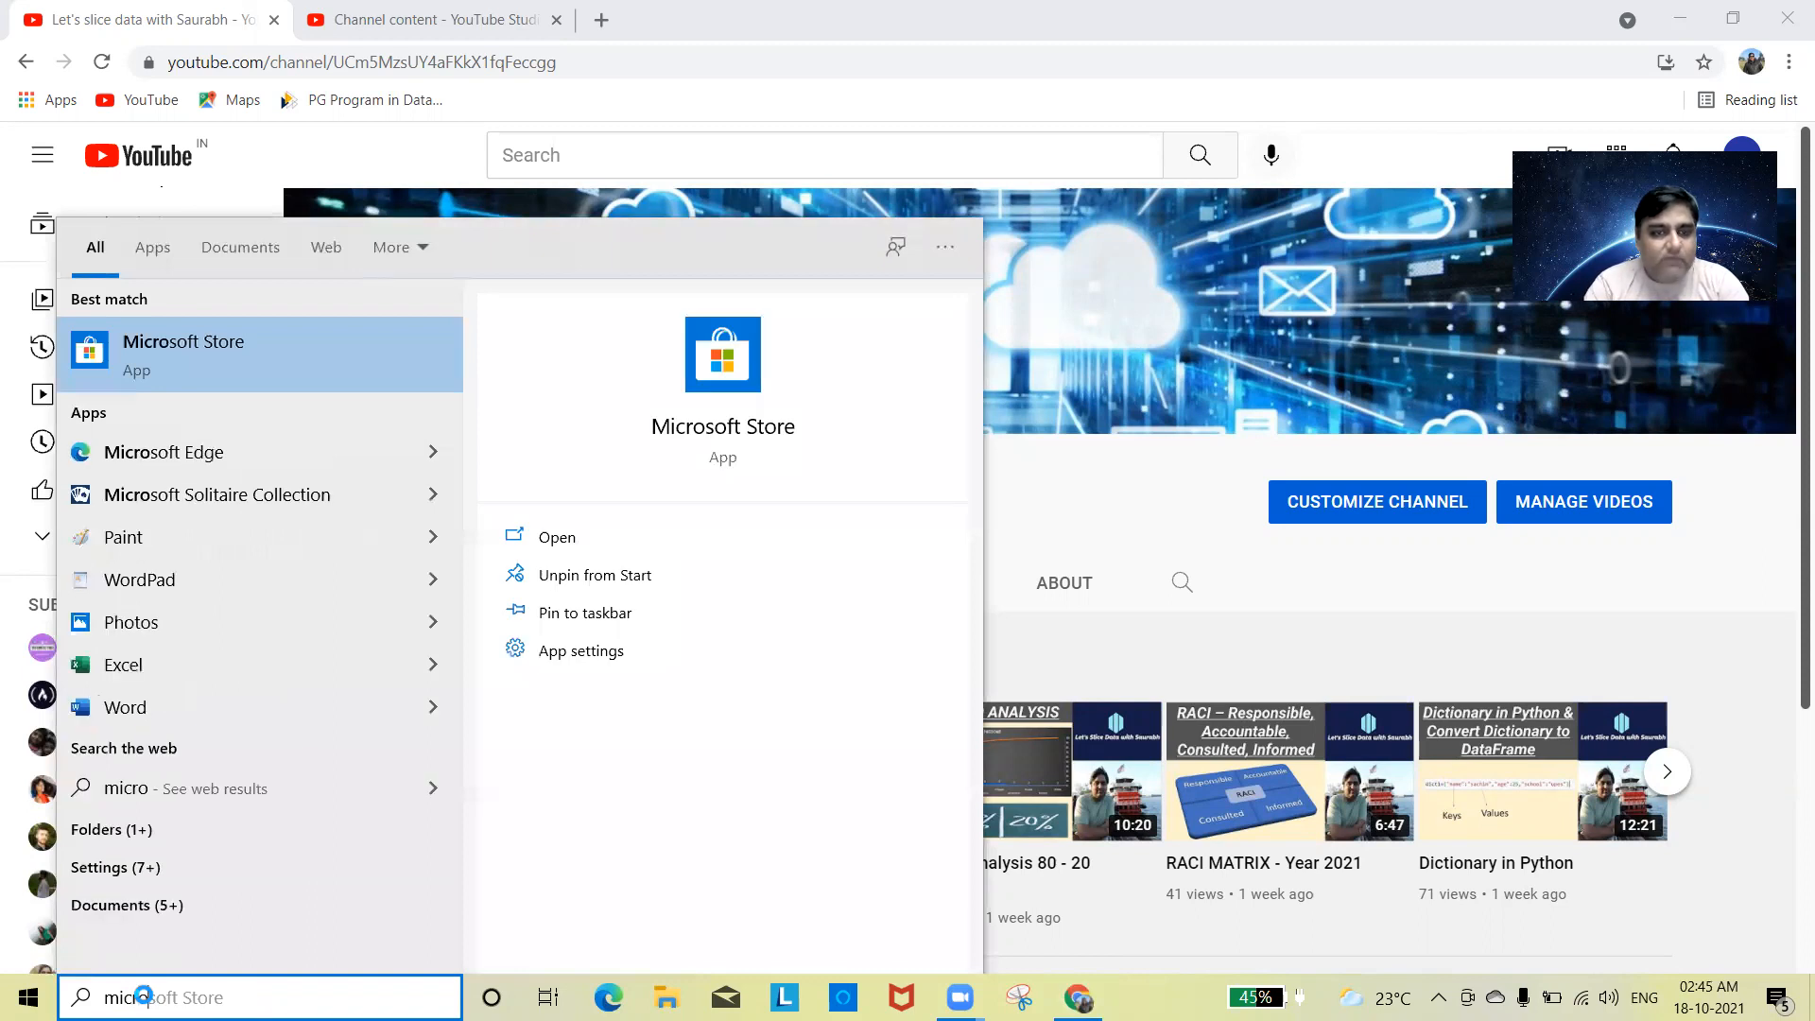
left_click(664, 540)
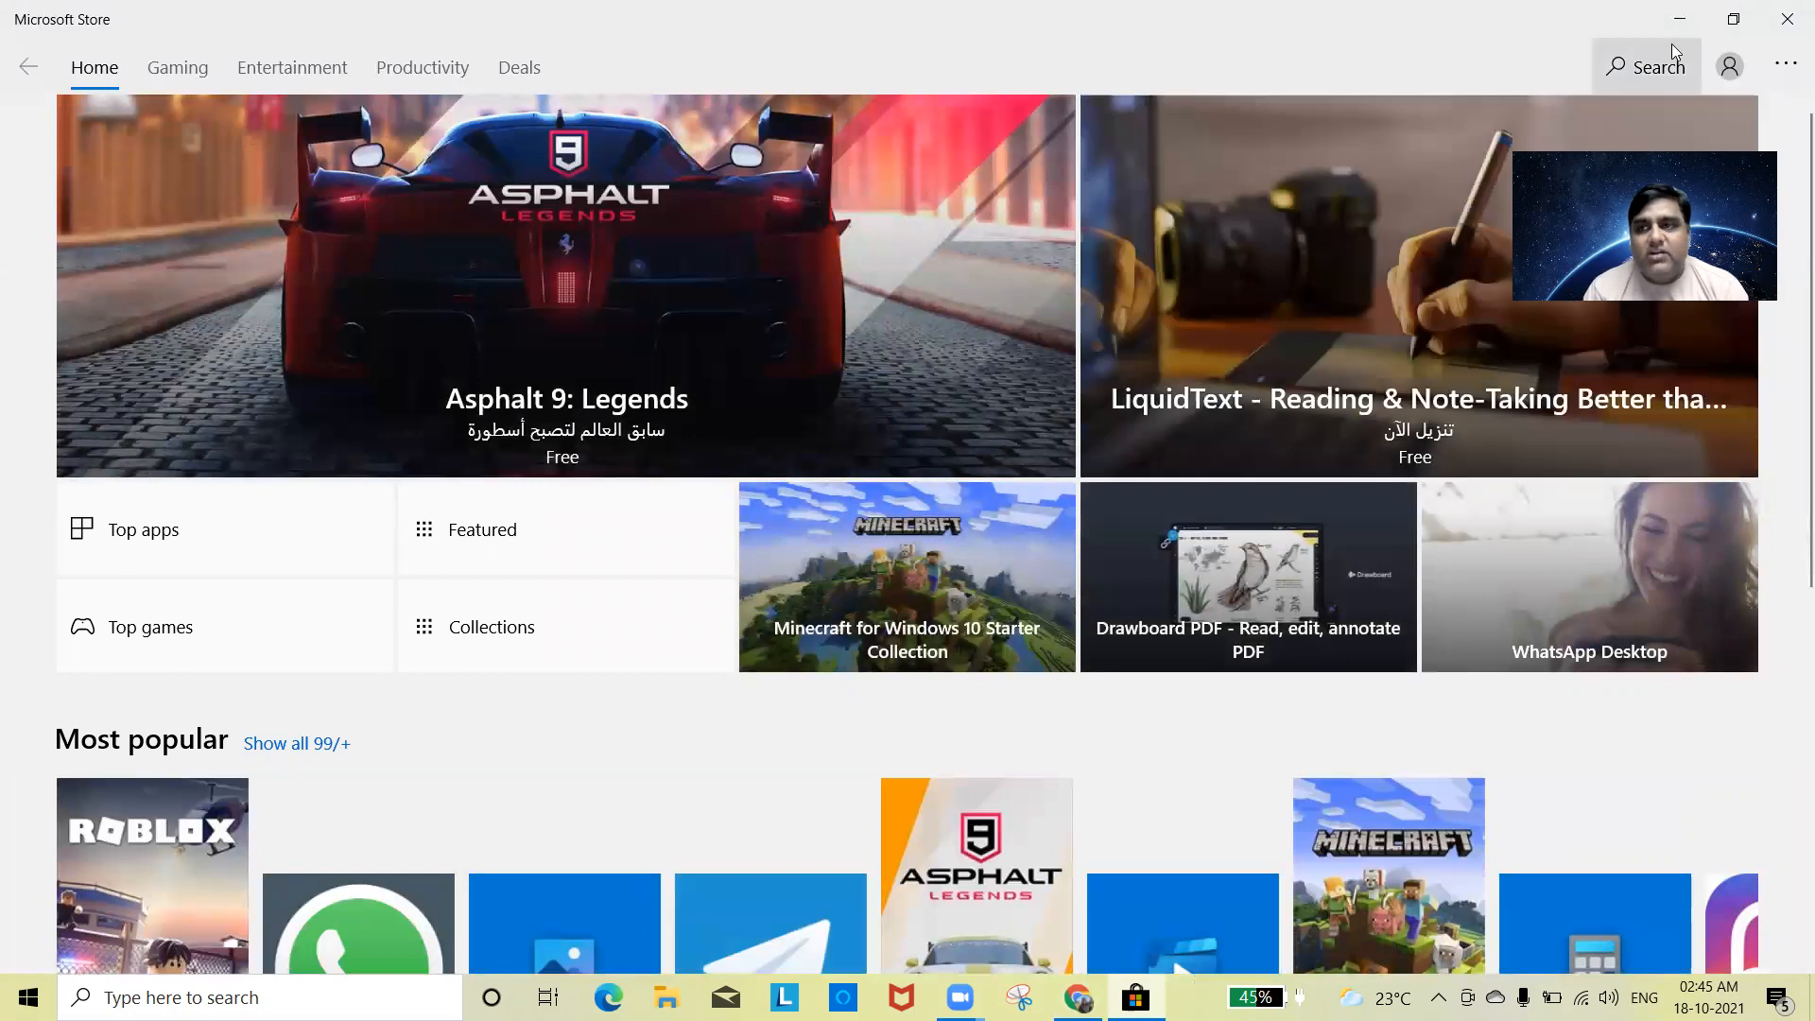
Step: Find Power BI Desktop in the store by searching for "power BI" and install it
left_click(1671, 68)
type("power BI")
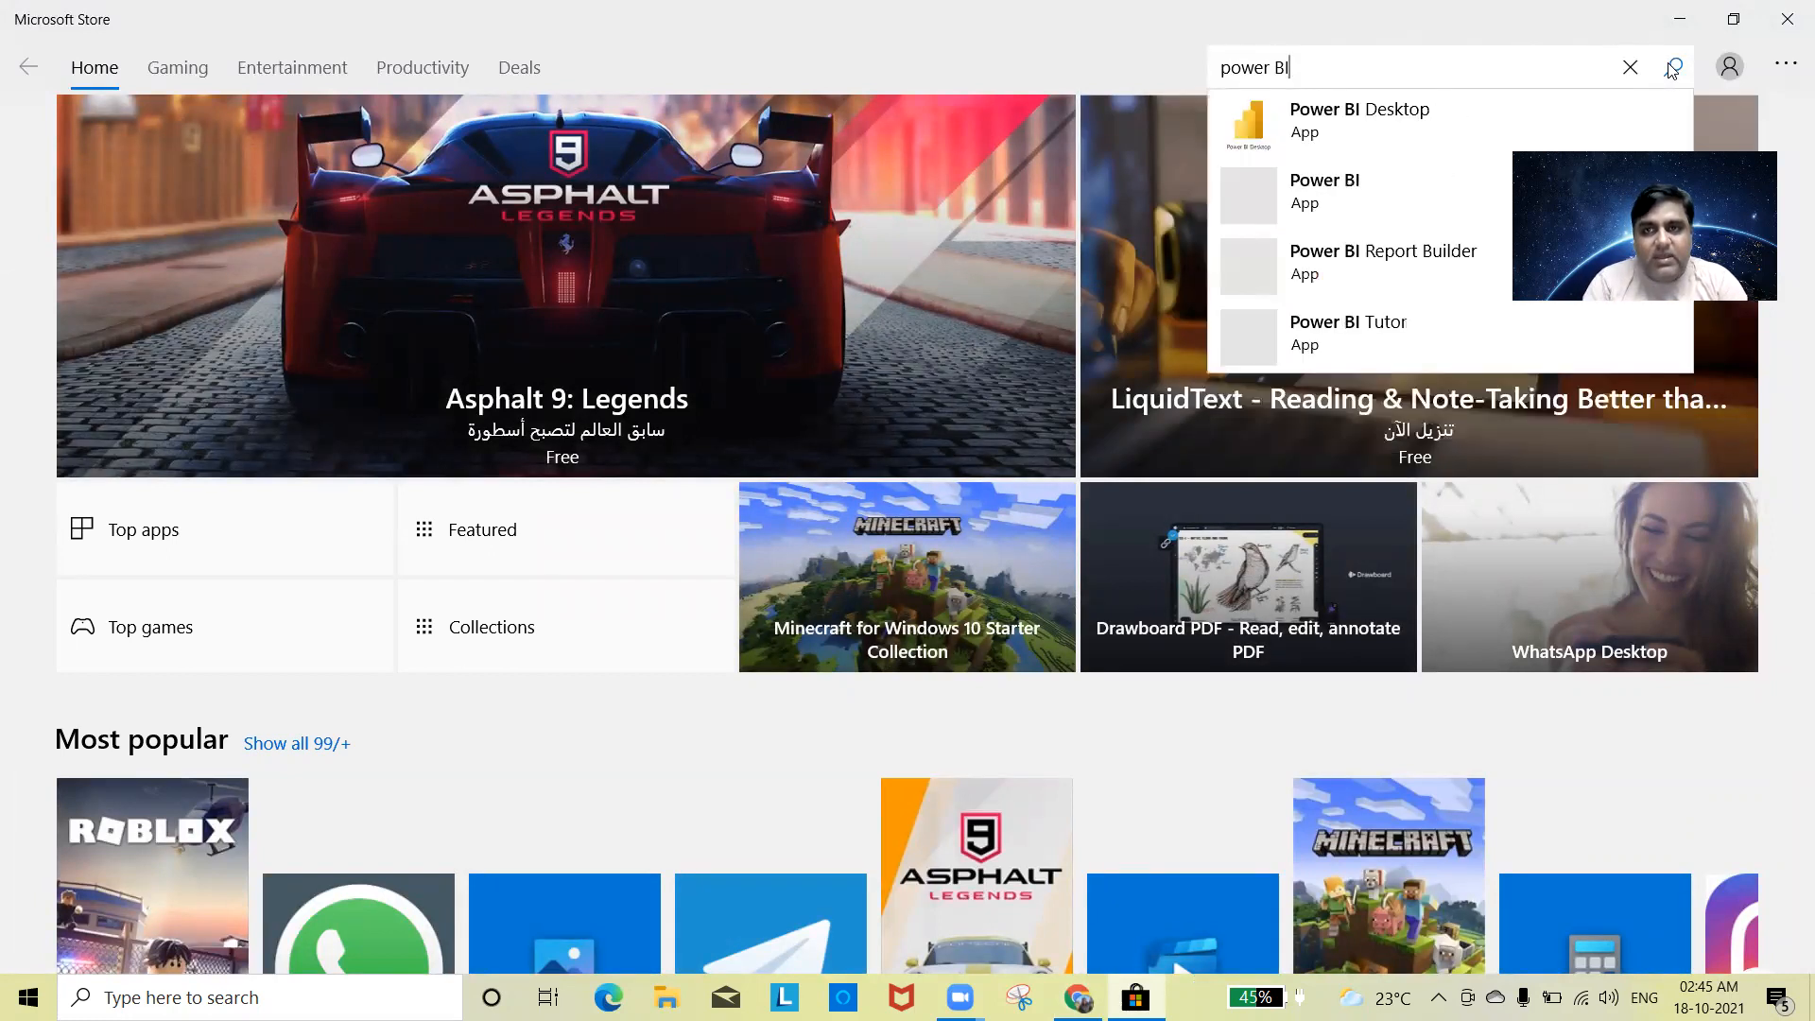
left_click(1329, 132)
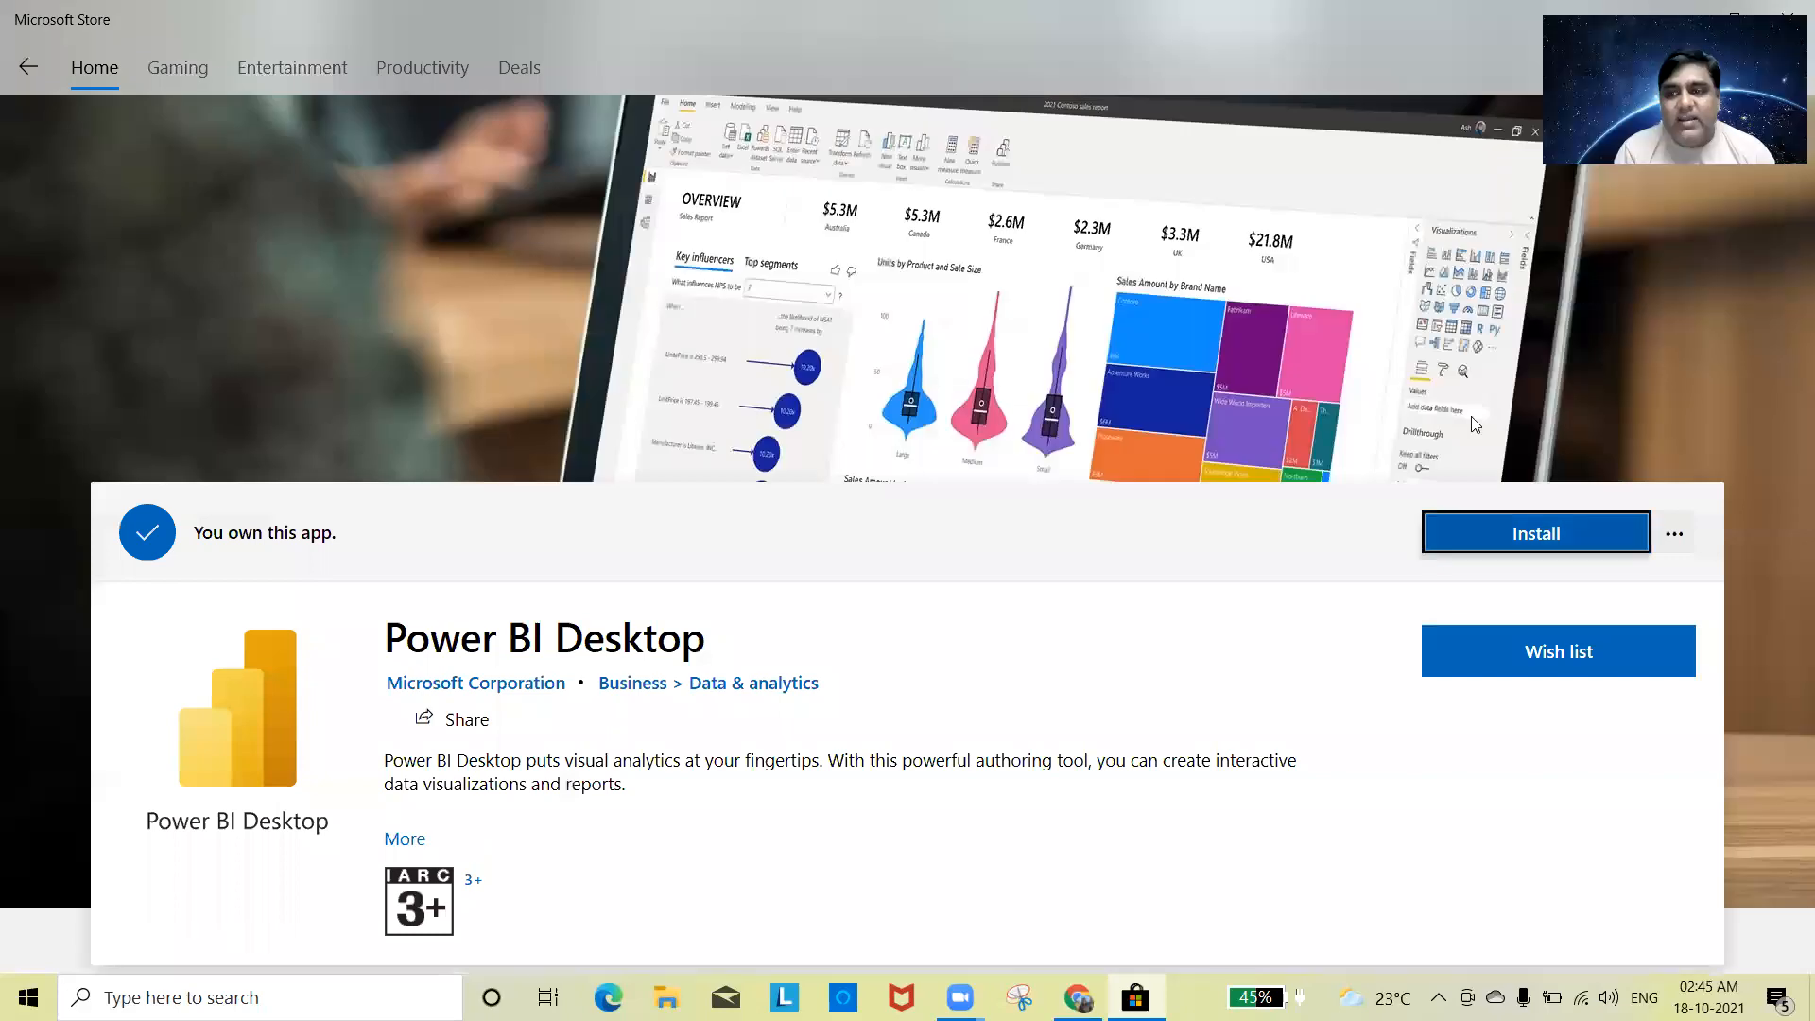
left_click(1550, 537)
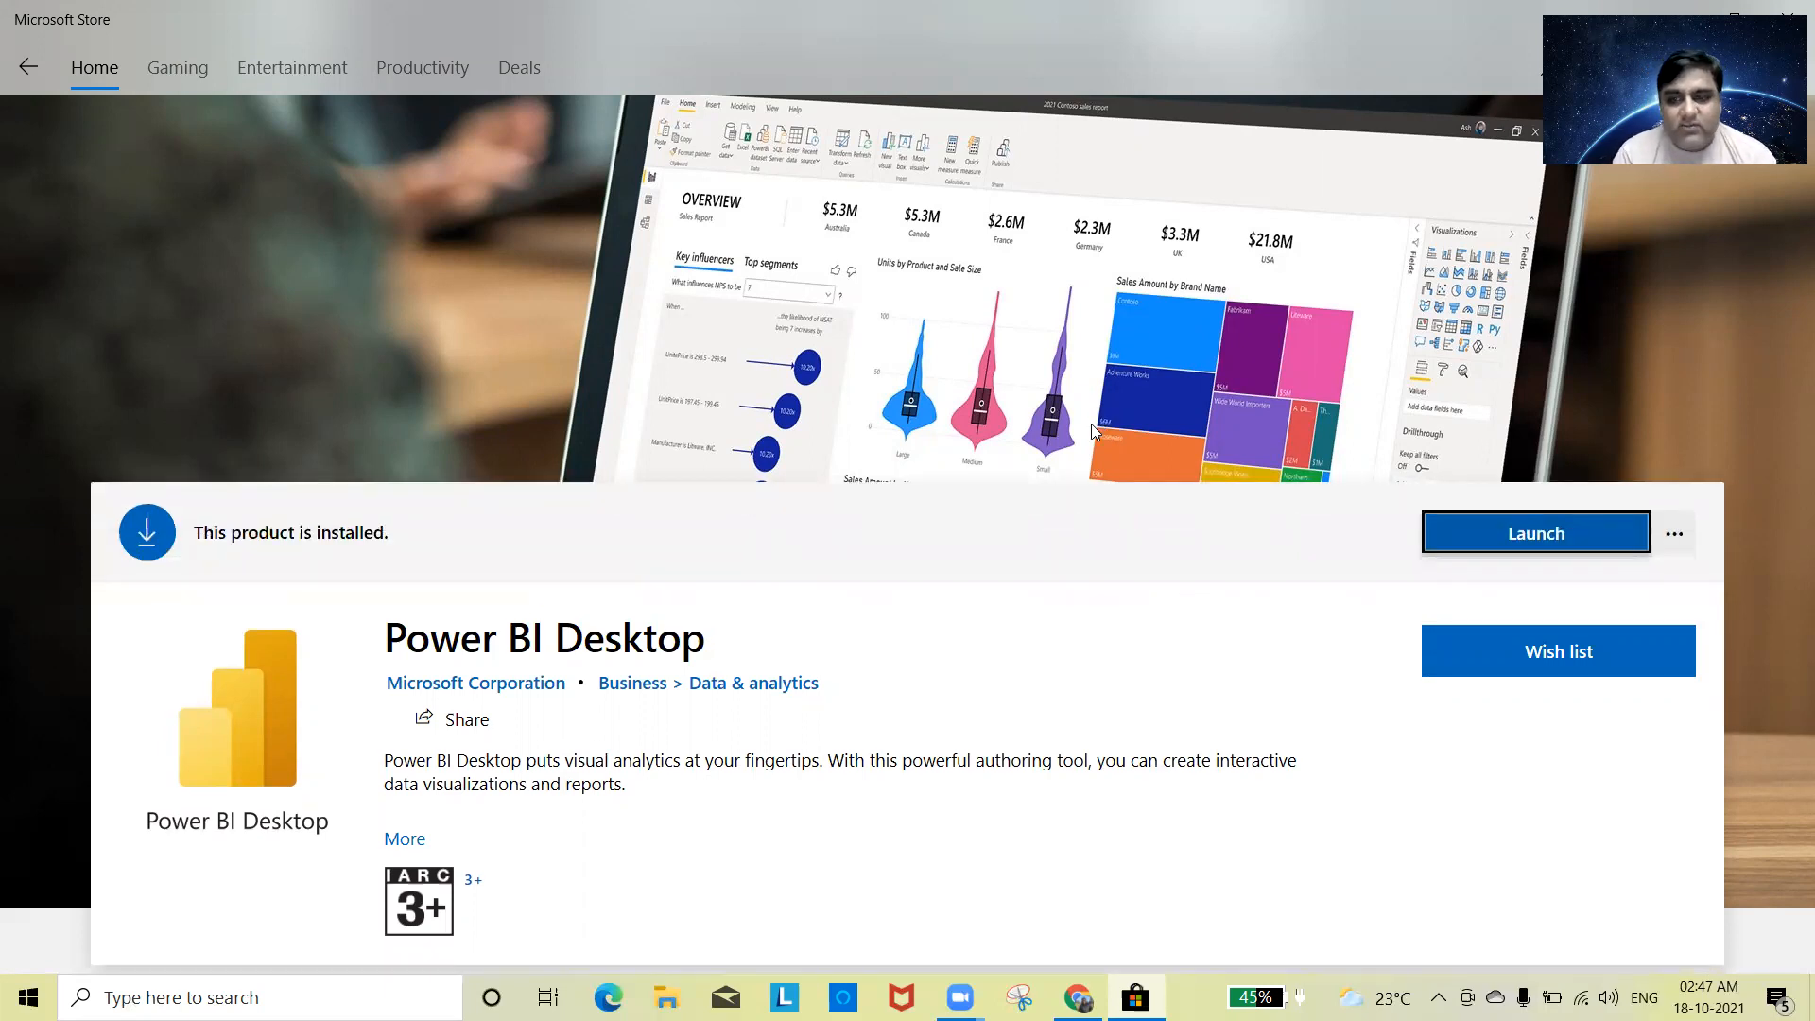
Step: Launch the installed Power BI Desktop app and dismiss its welcome screen
left_click(1539, 536)
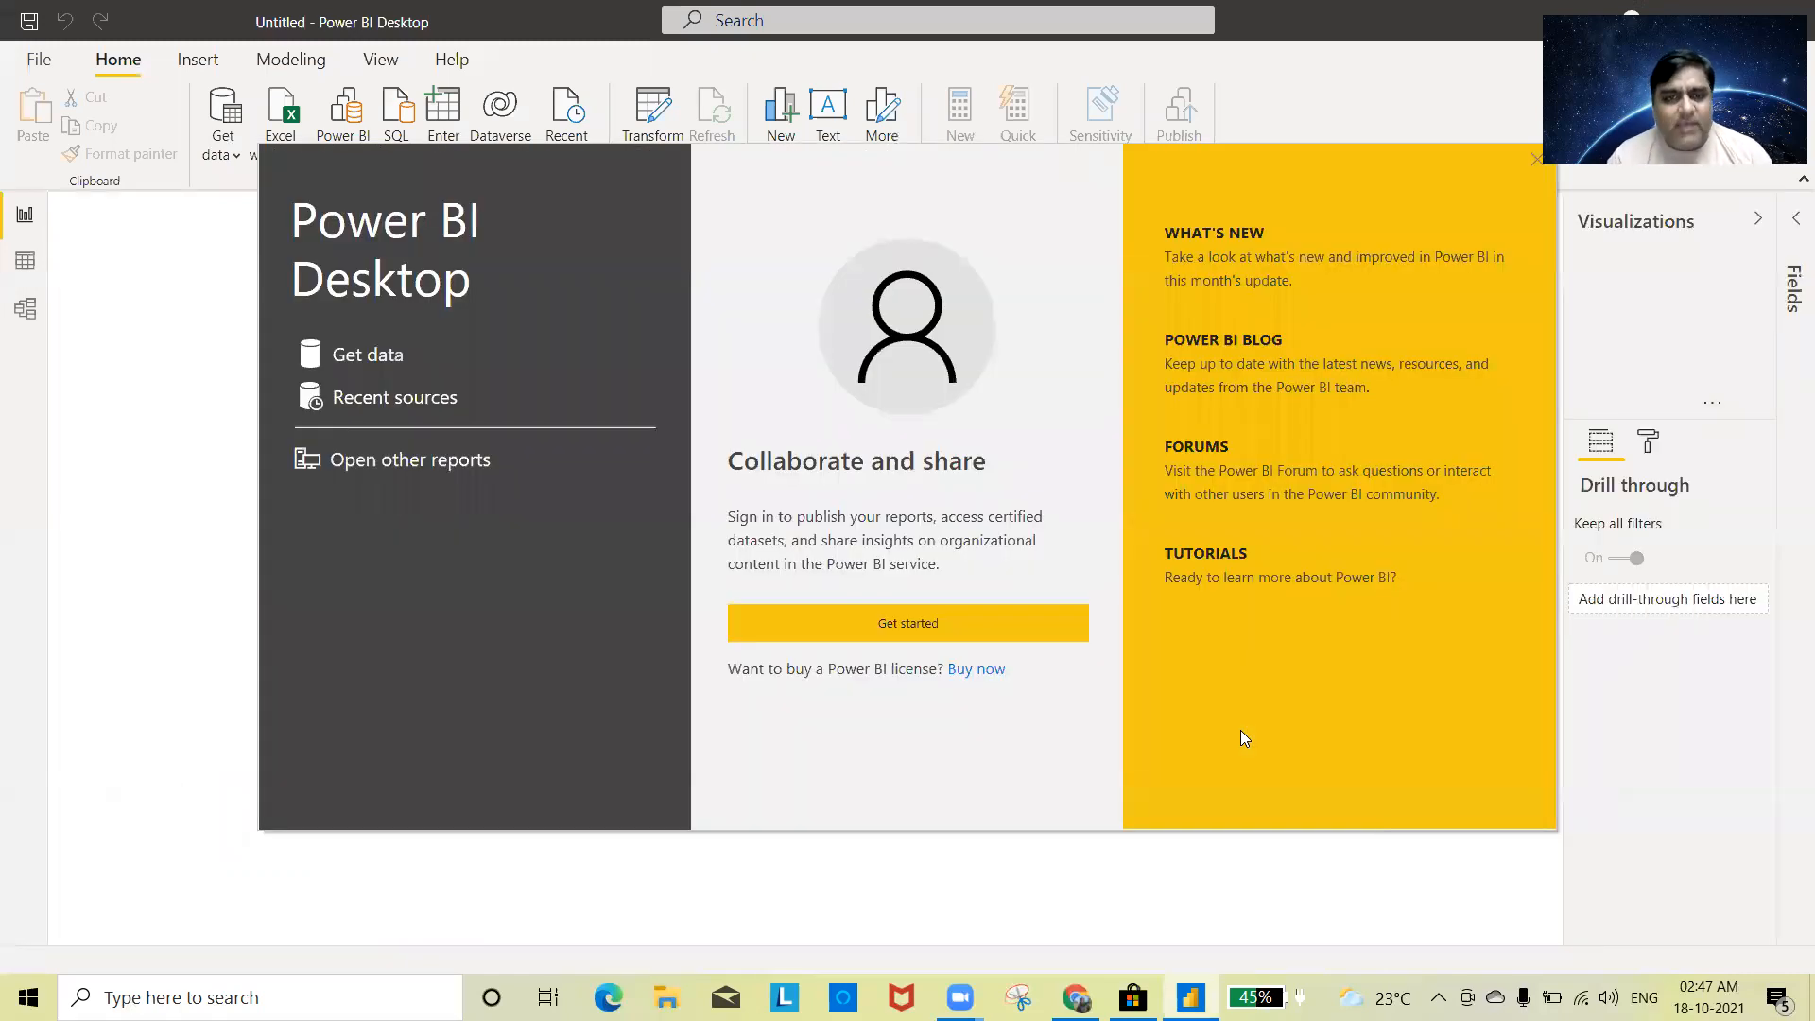
left_click(886, 631)
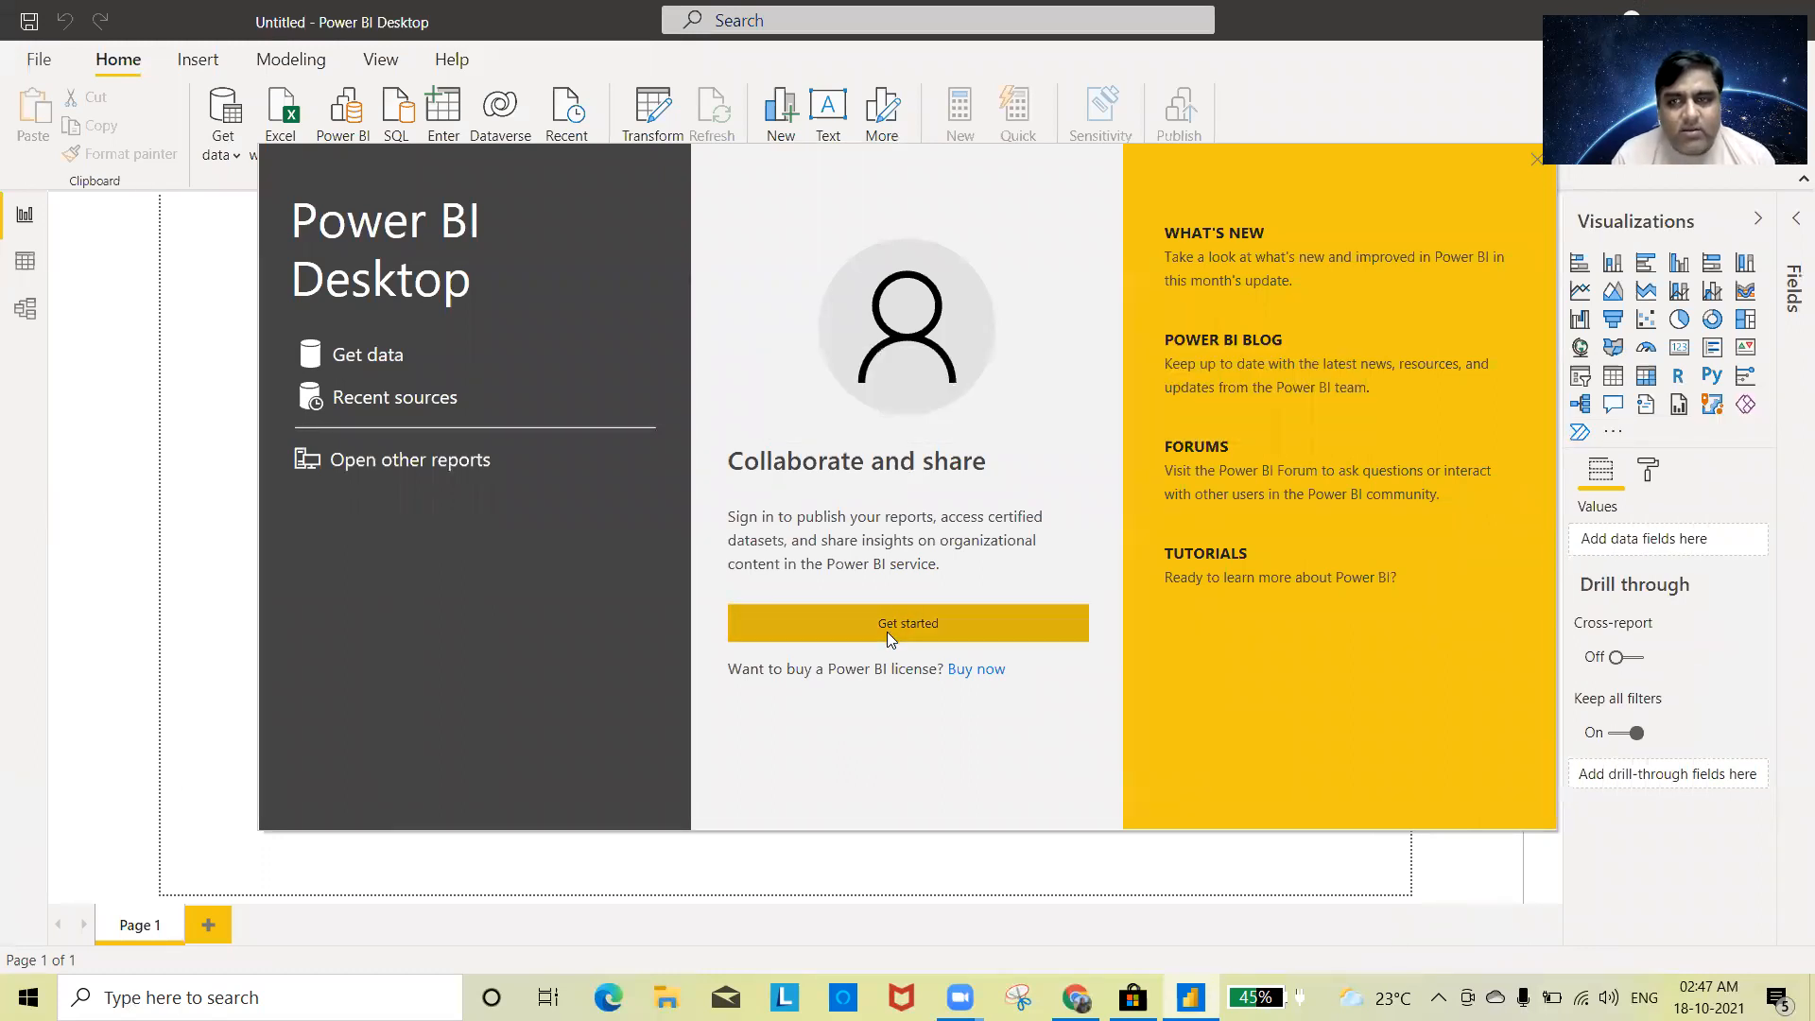
left_click(1532, 160)
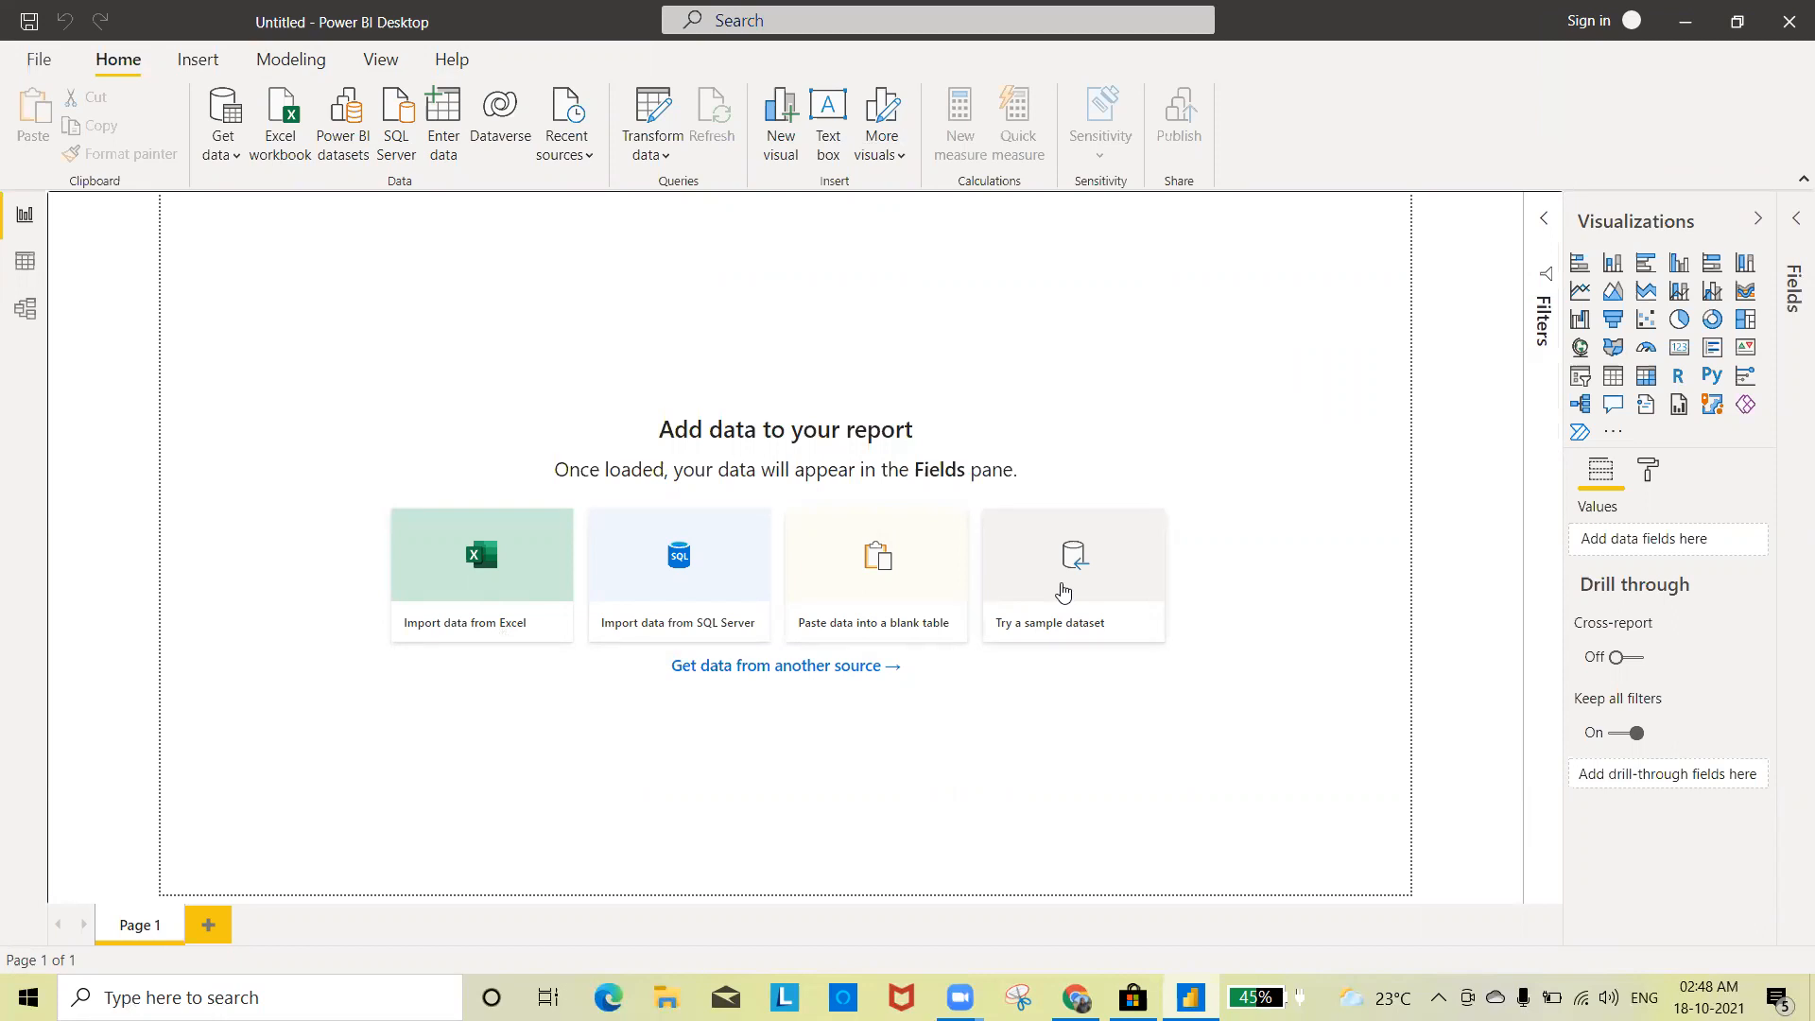
Step: Load the financials table from the Financial Sample.xlsx sample dataset and expand the Fields pane
left_click(1037, 633)
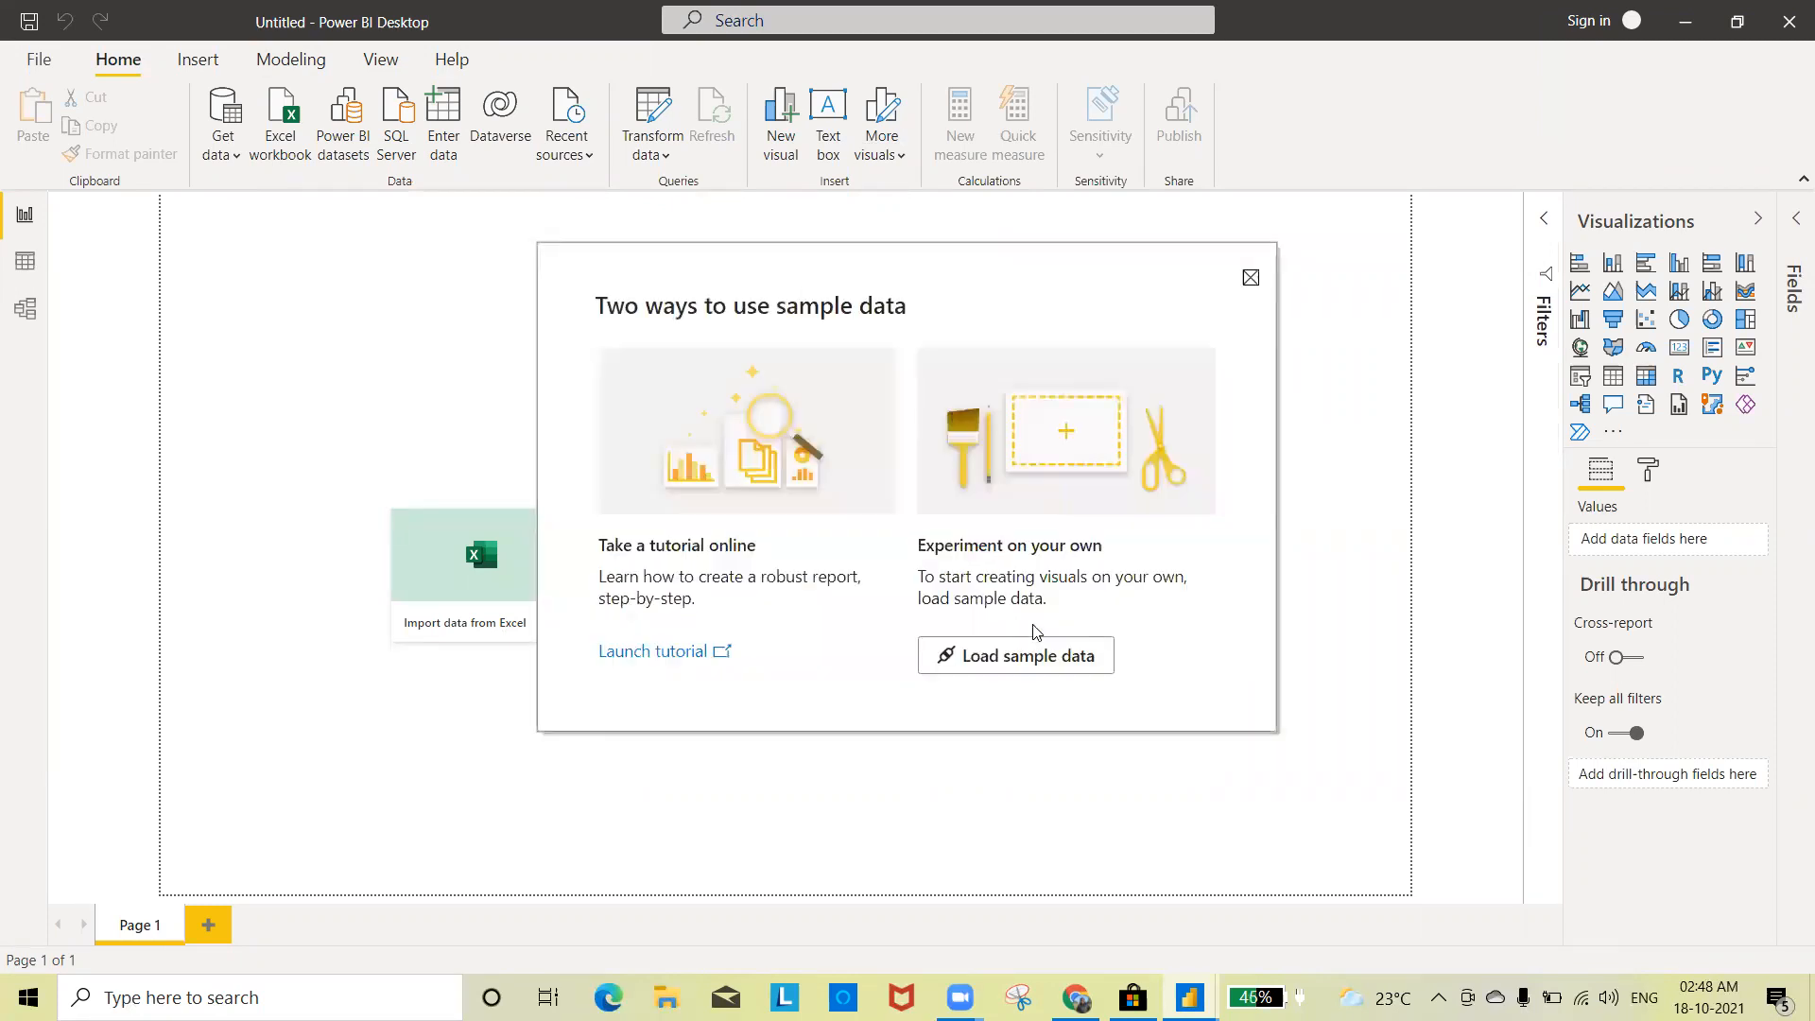
left_click(1013, 662)
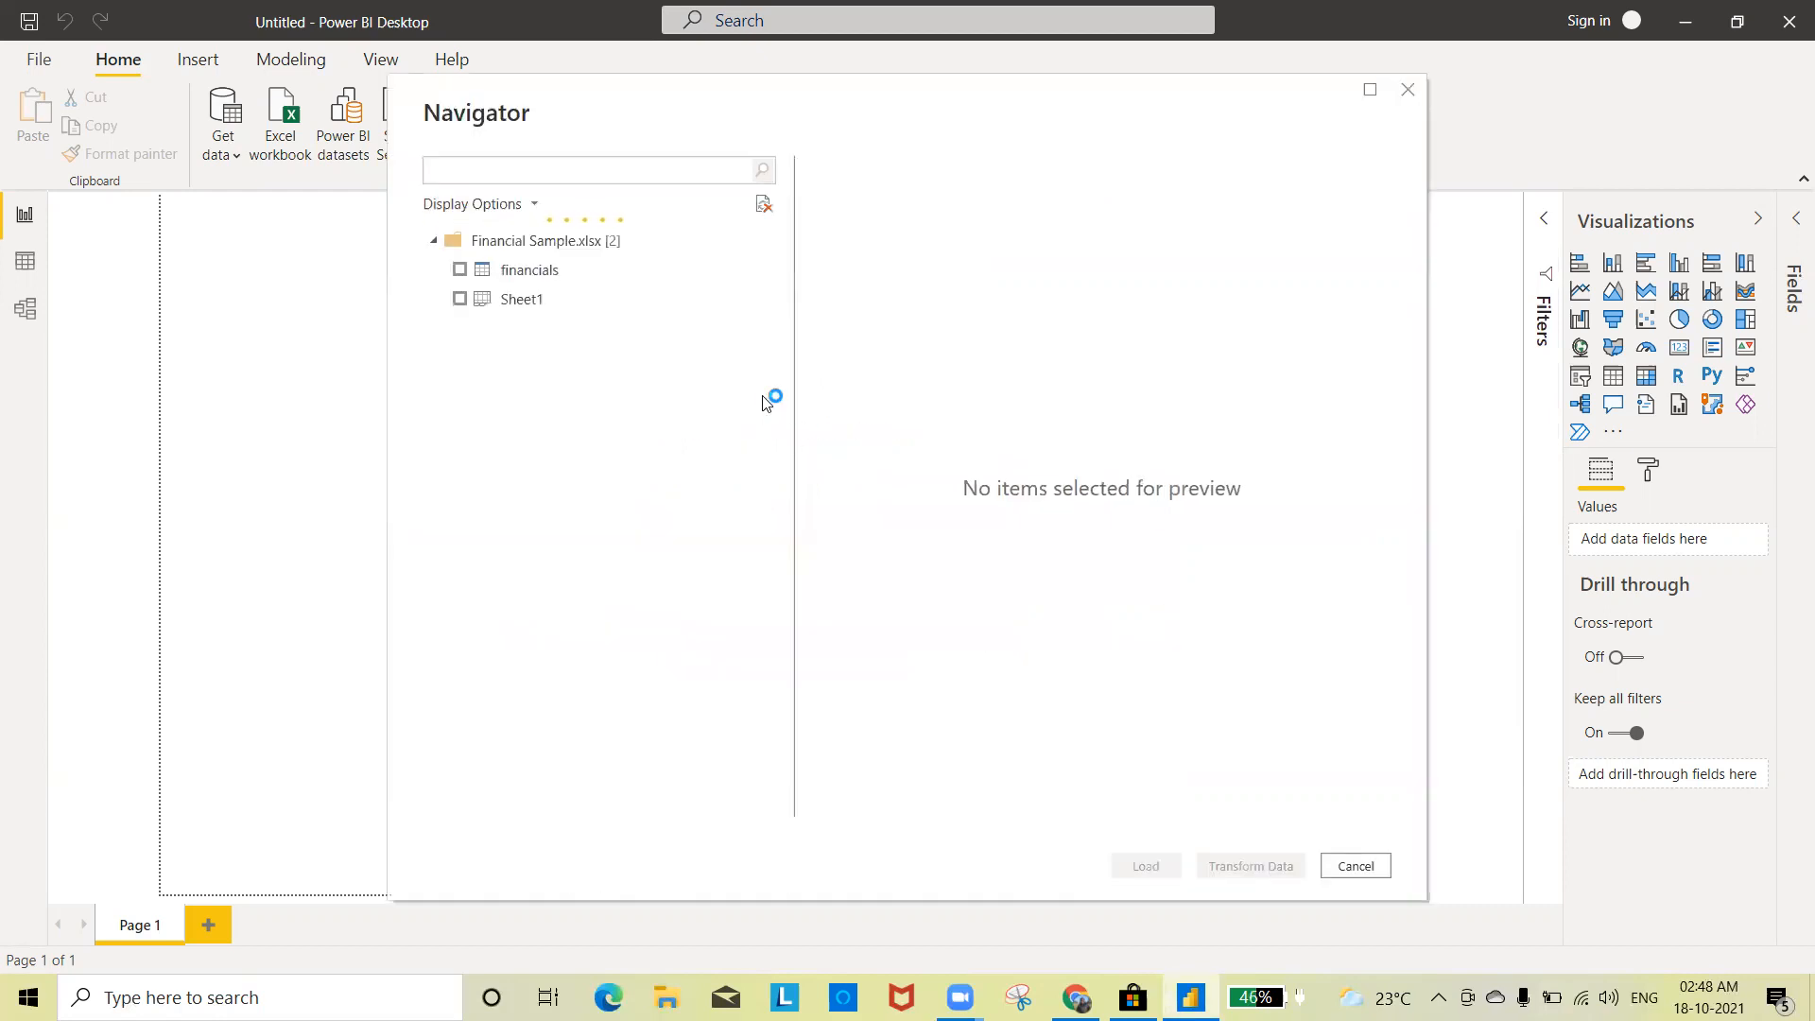
left_click(461, 272)
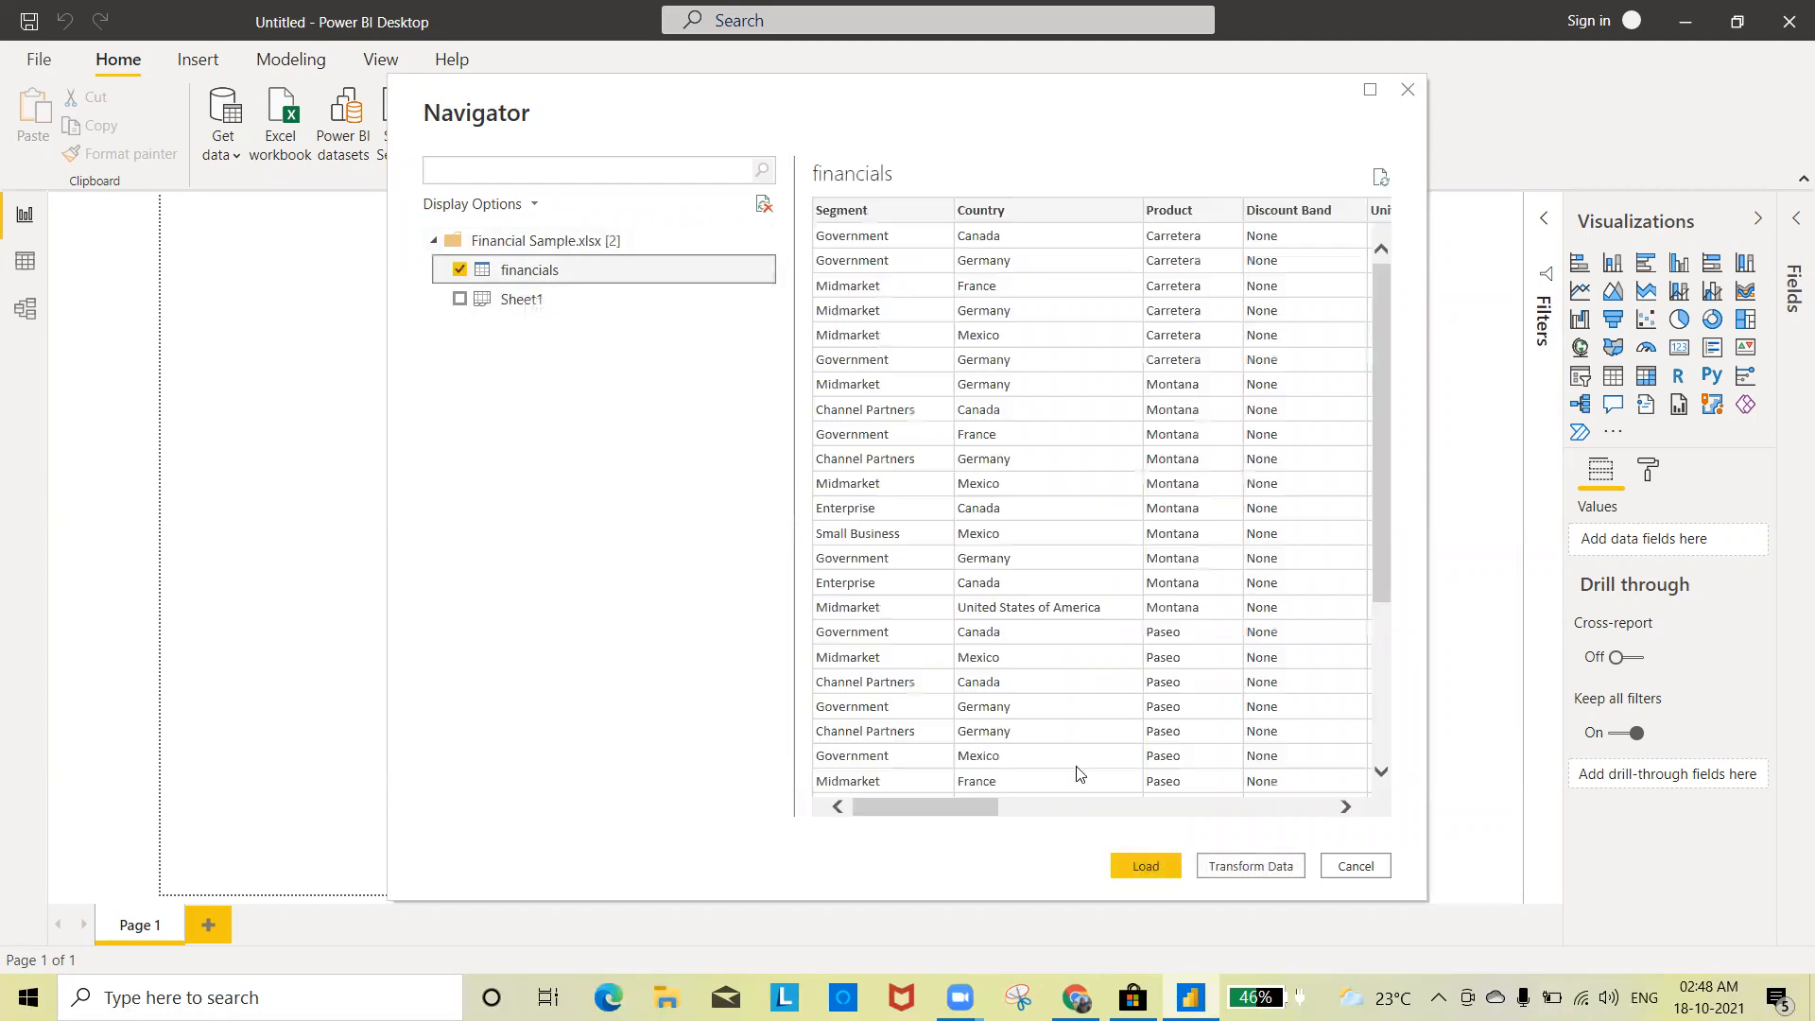
left_click(1154, 868)
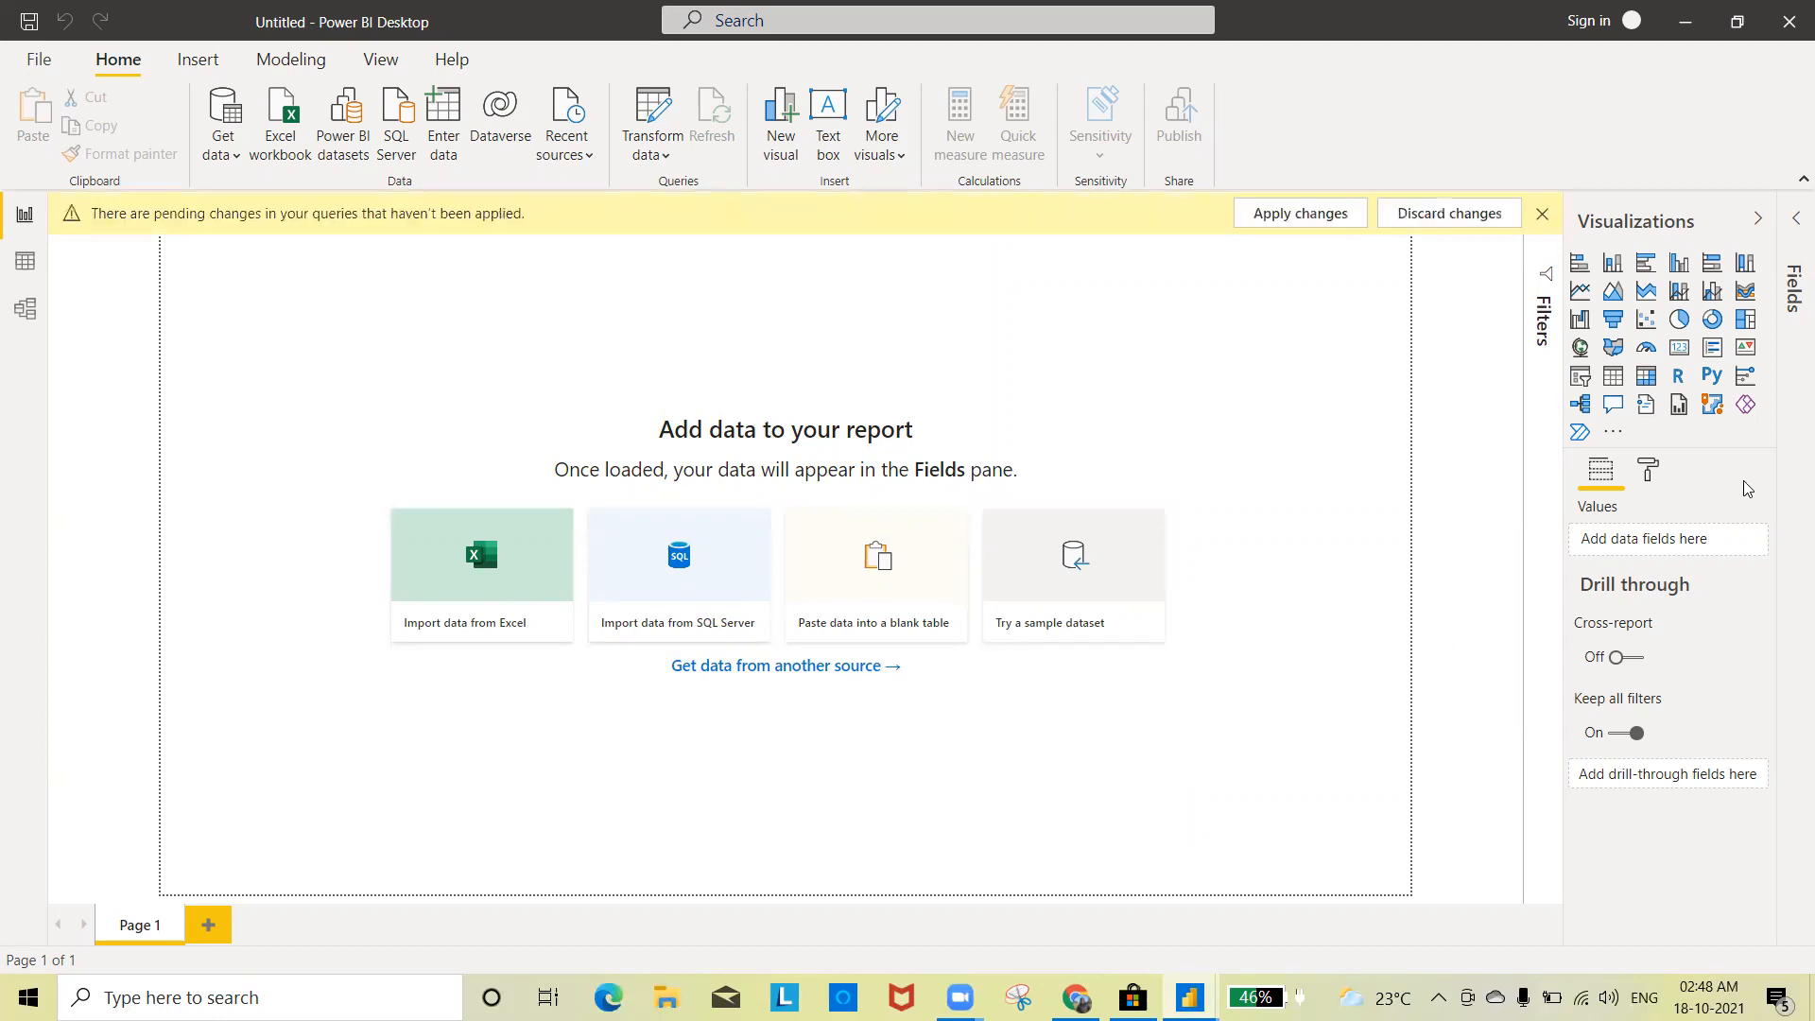
left_click(1794, 223)
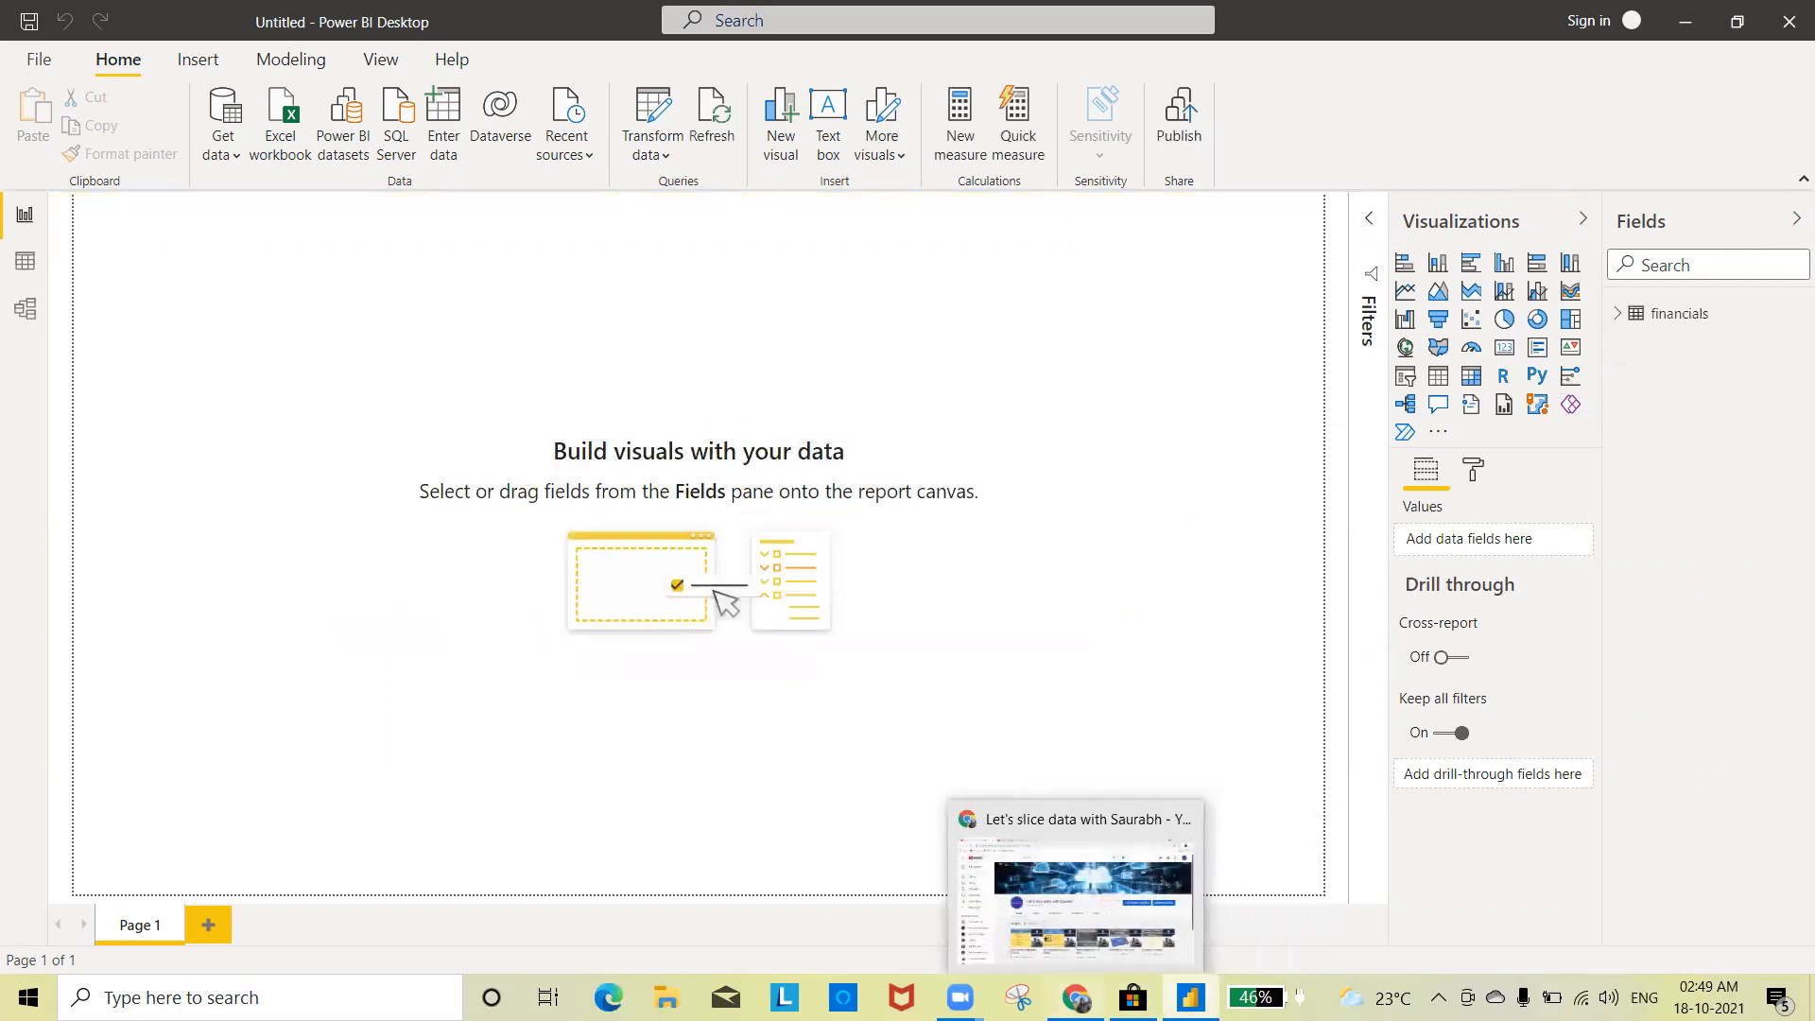
left_click(1076, 997)
left_click(1133, 997)
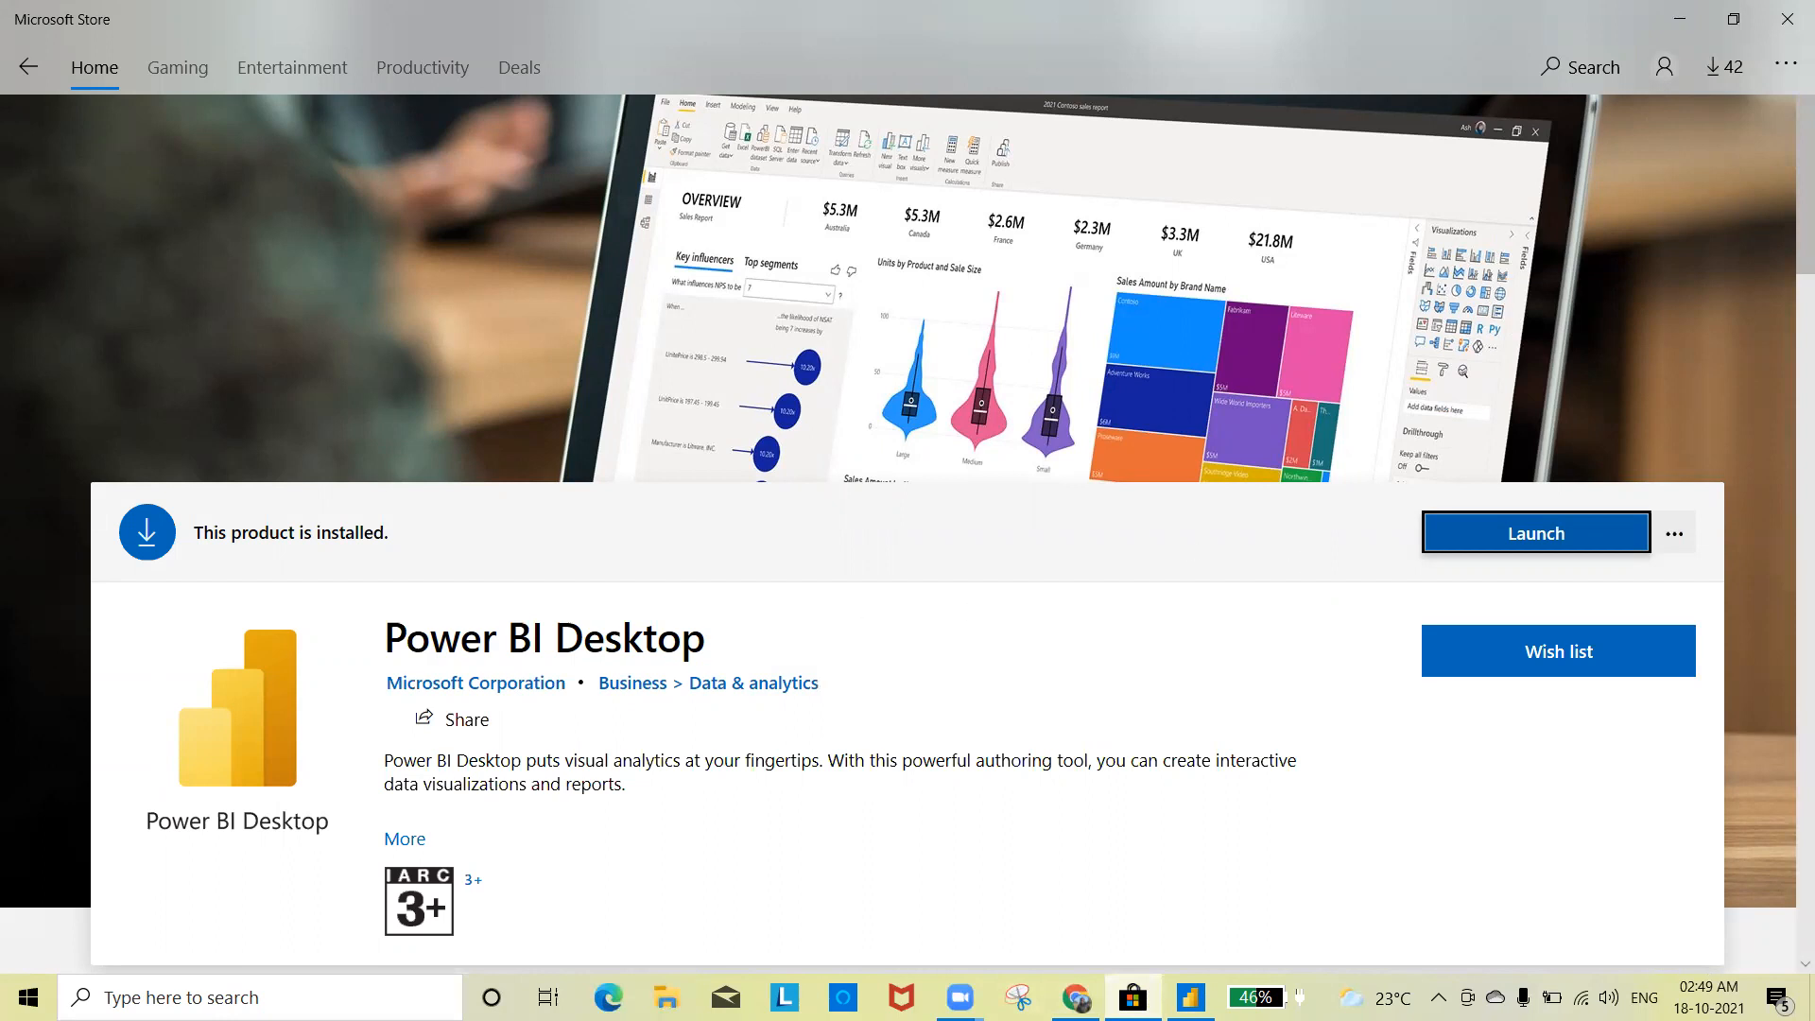
key("alt+Tab")
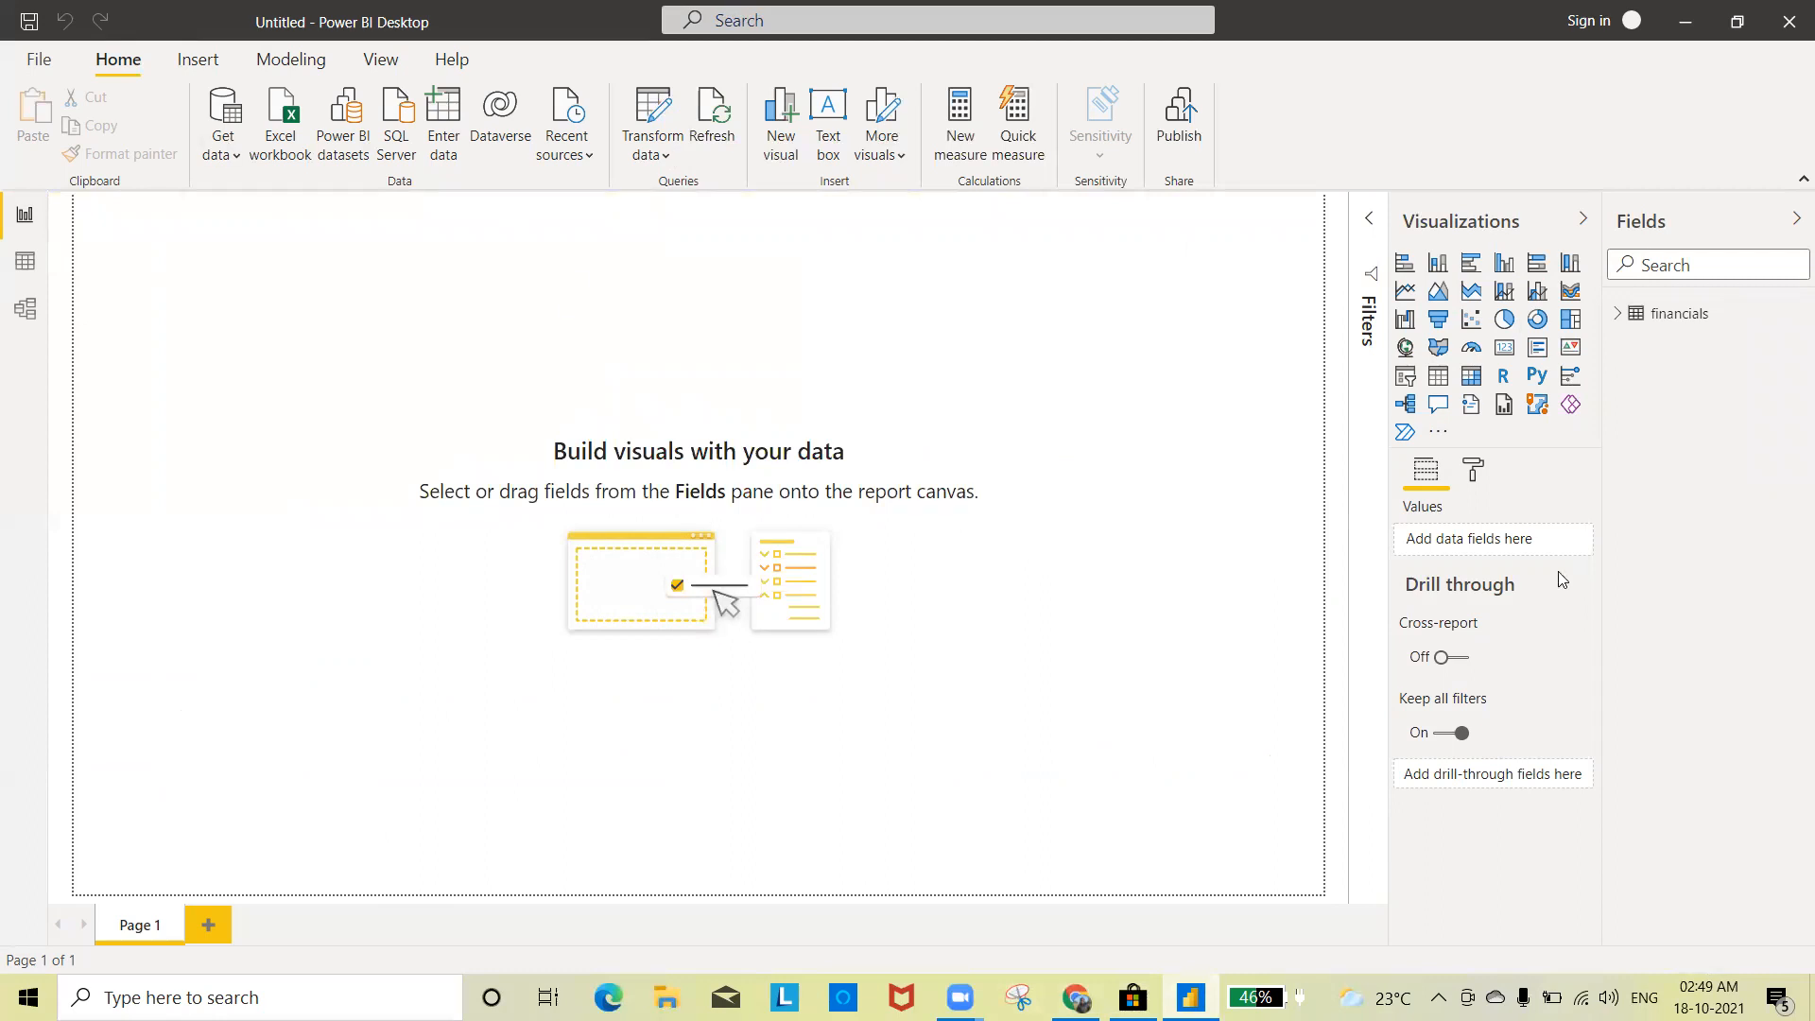
Step: Add a map visual from the financials table with Country as the location and Sales as the bubble size
left_click(1622, 318)
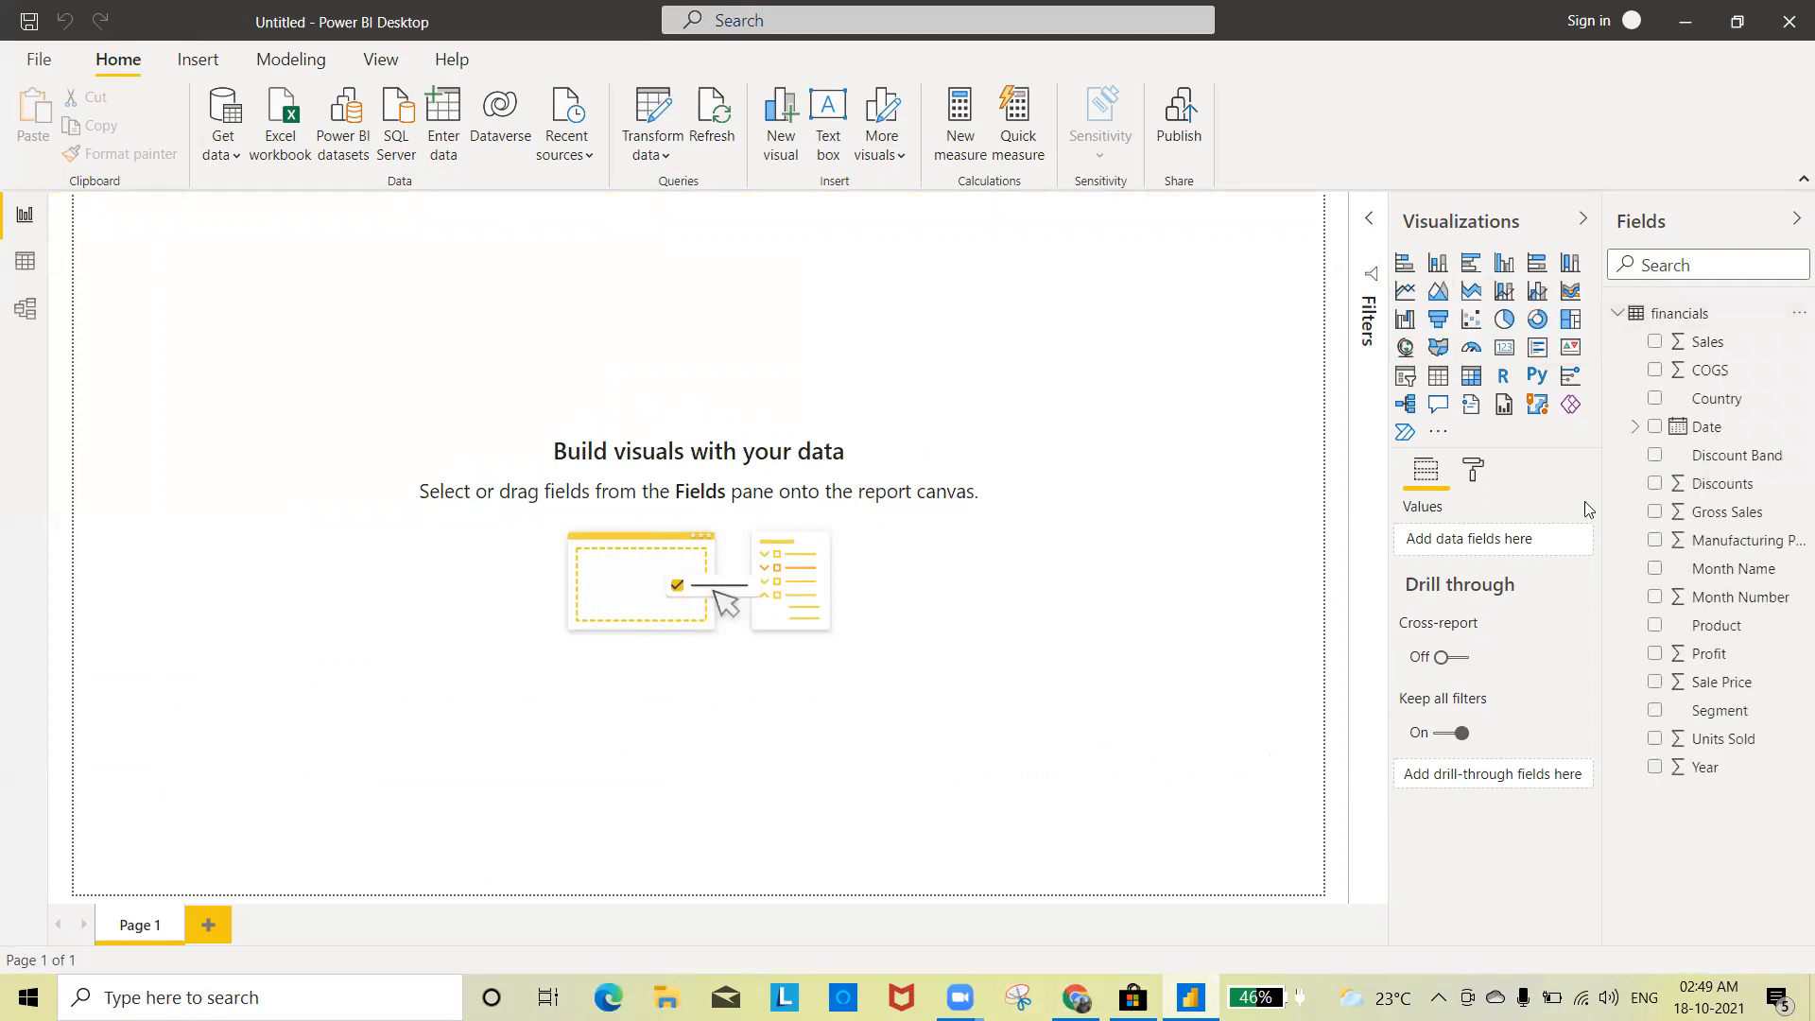
left_click(1406, 348)
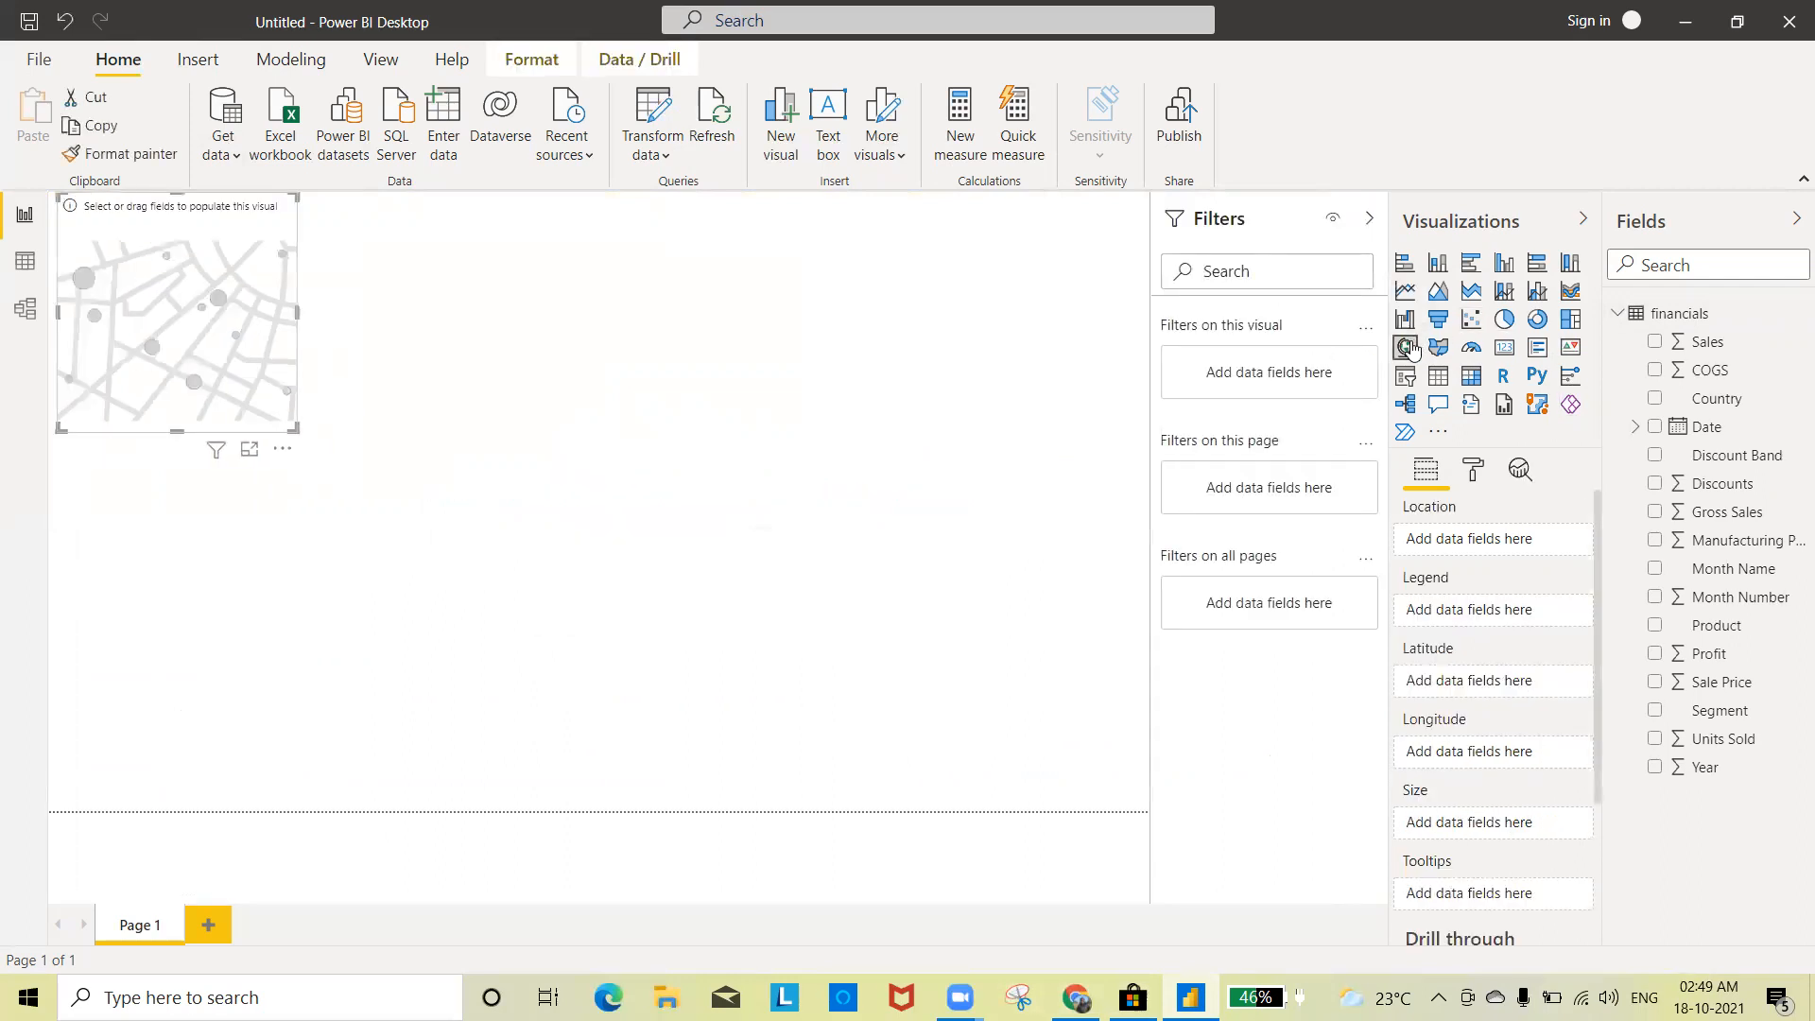
left_click_drag(1722, 398, 1486, 541)
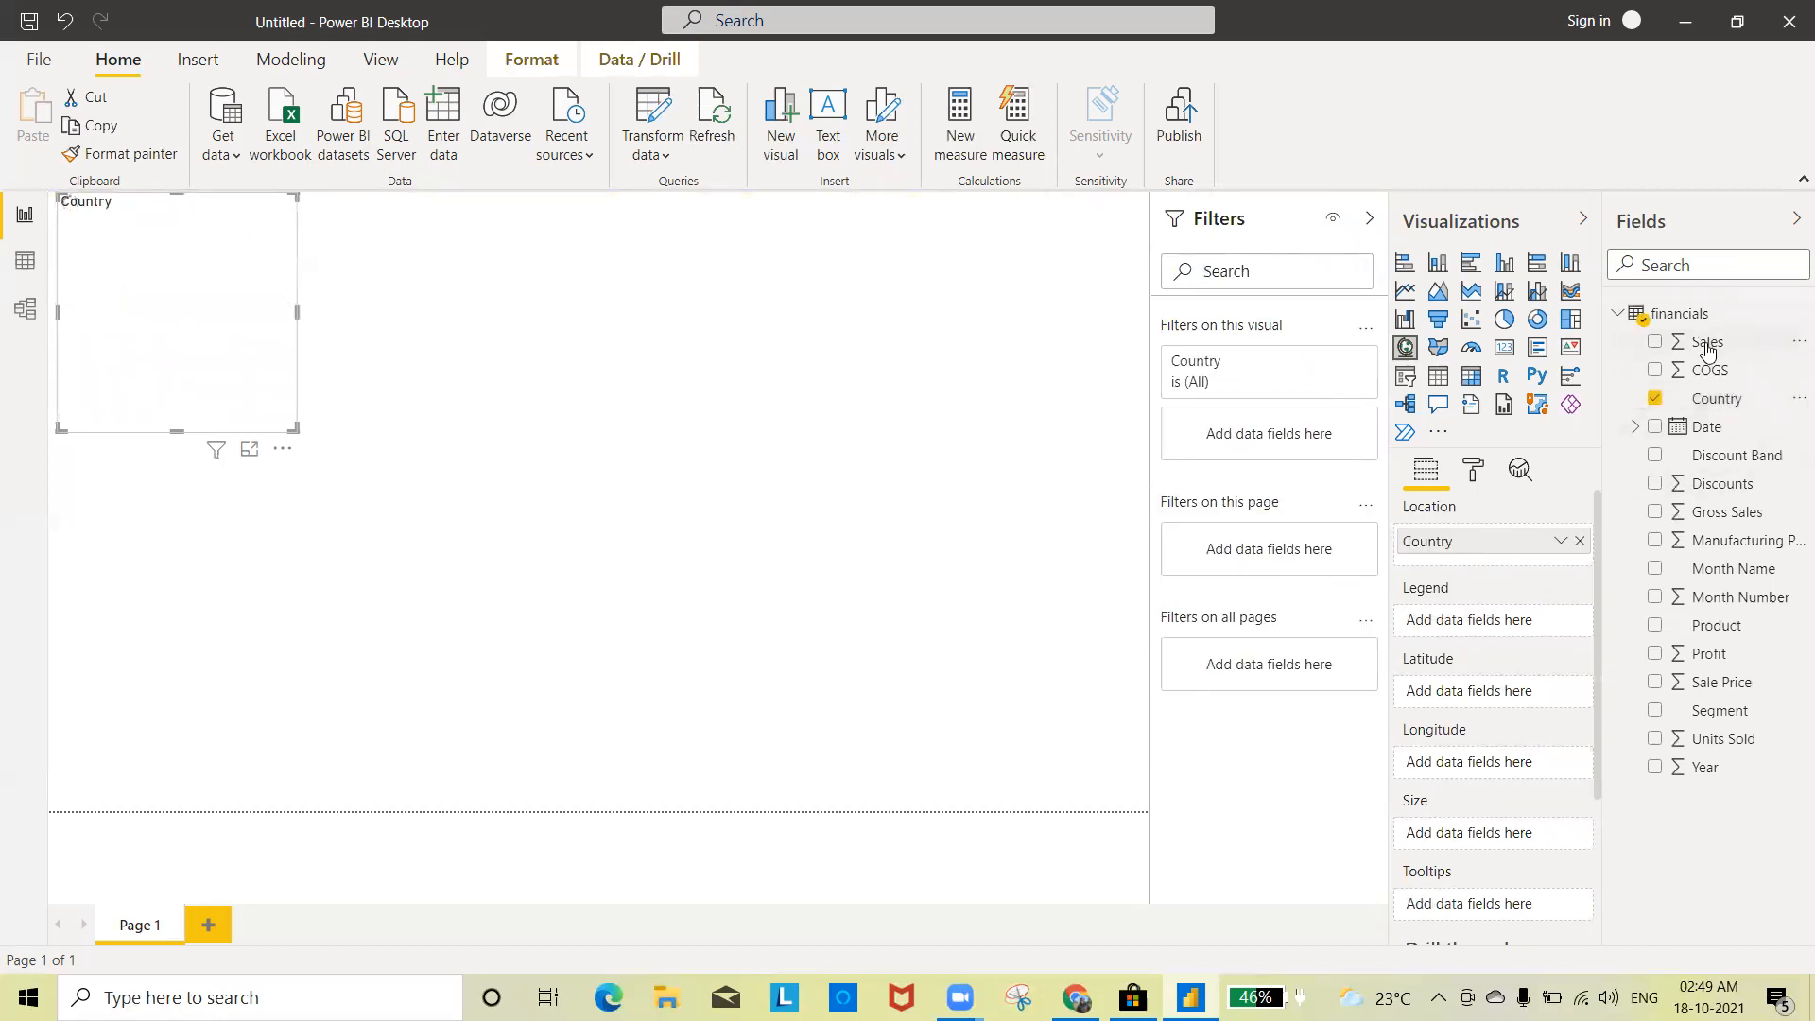
left_click_drag(1707, 352, 1472, 835)
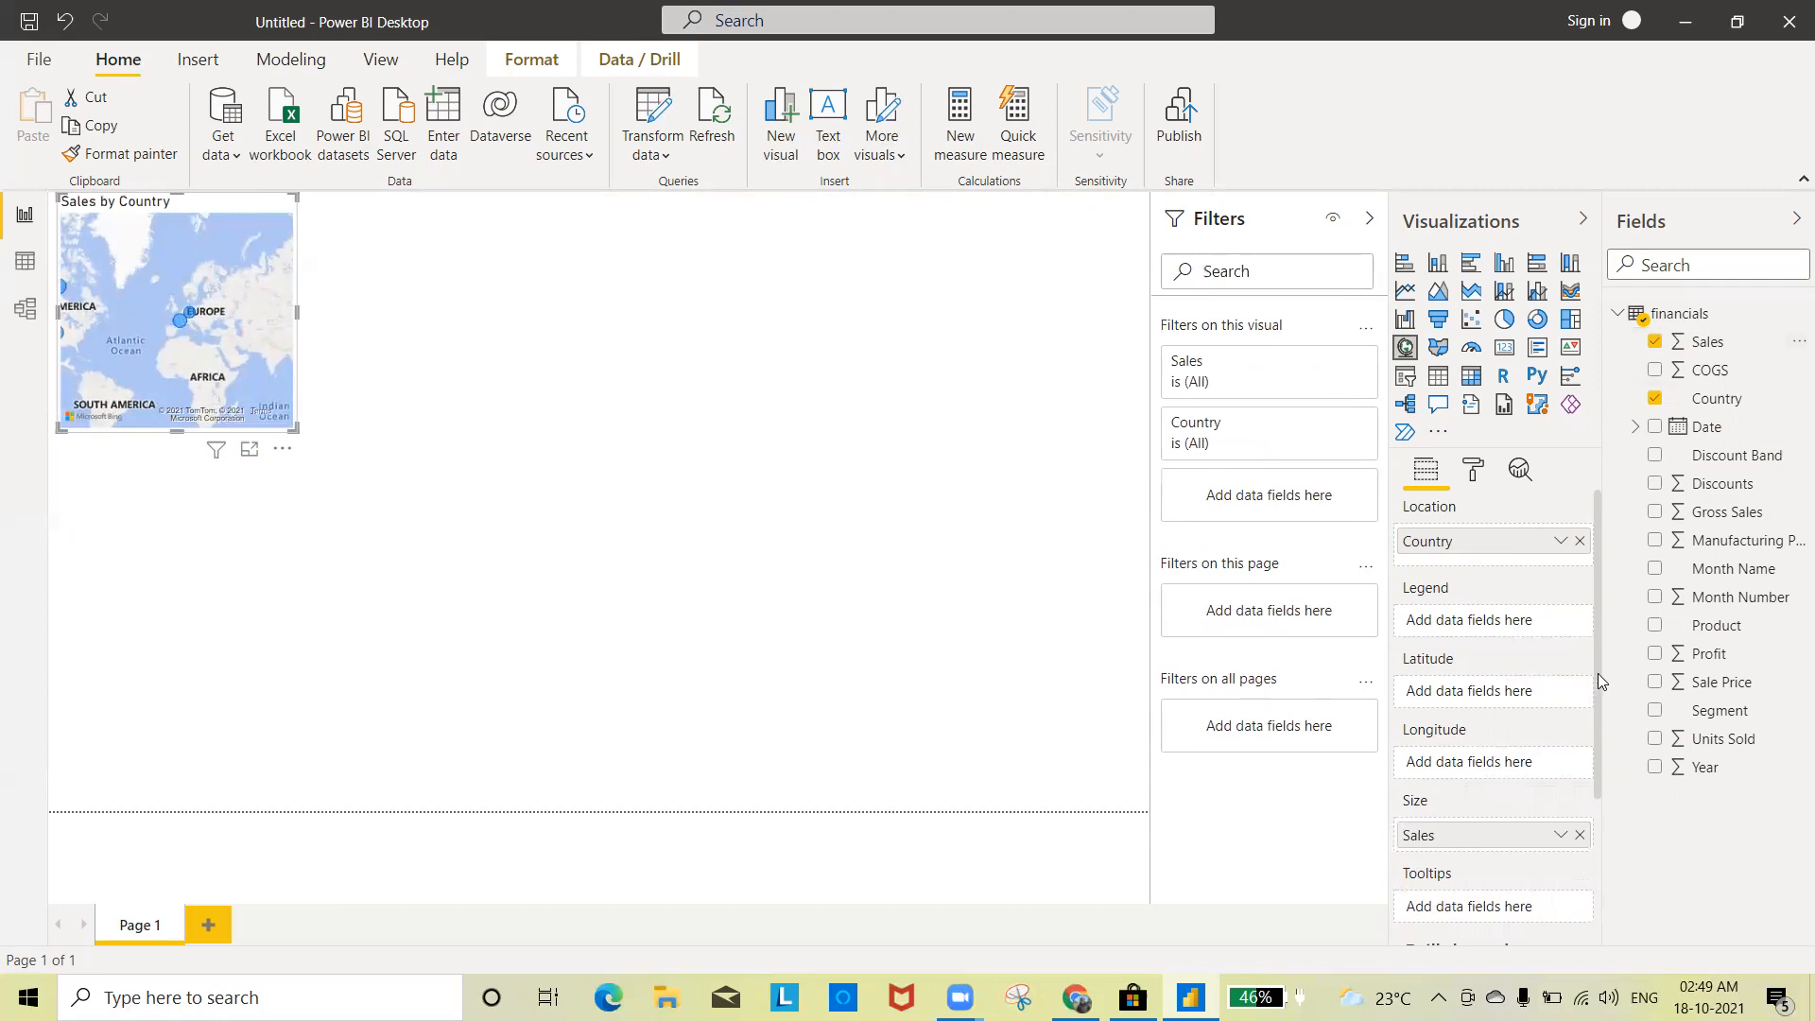
Step: Enlarge the Sales by Country map so that it fills most of the report page
left_click_drag(1596, 675, 1598, 798)
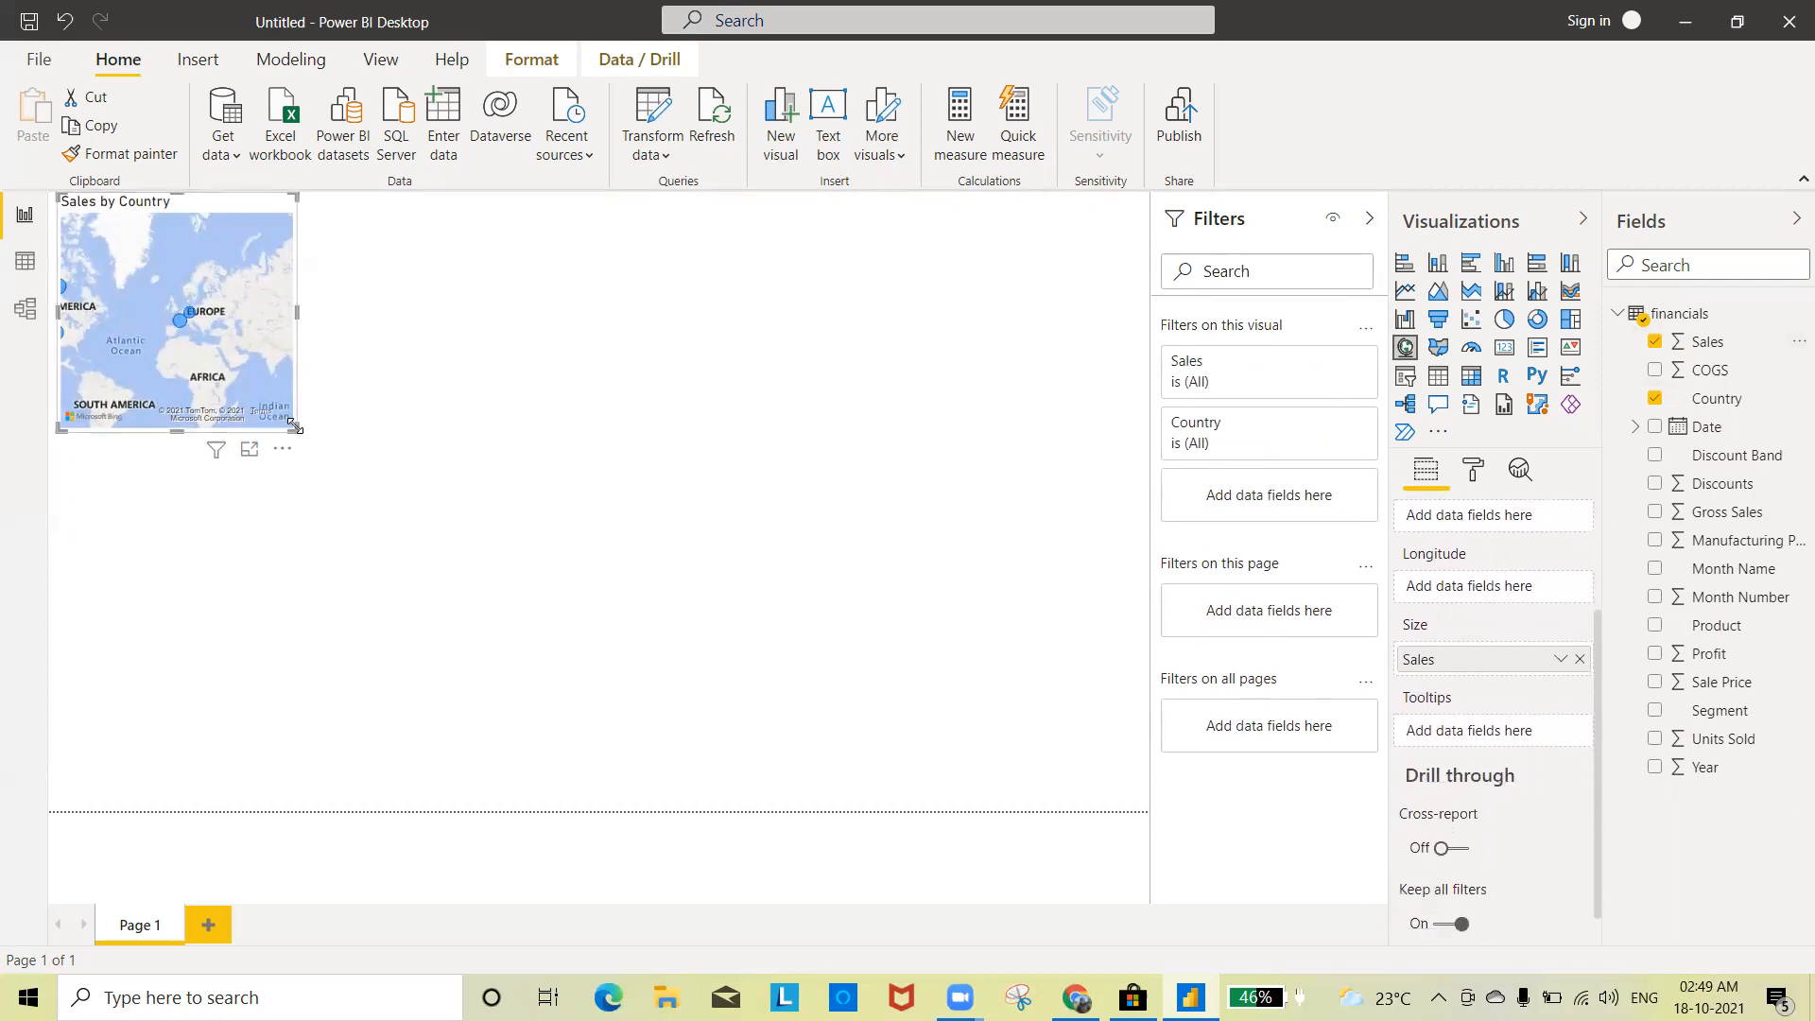
left_click_drag(296, 429, 806, 649)
left_click_drag(983, 737, 1066, 770)
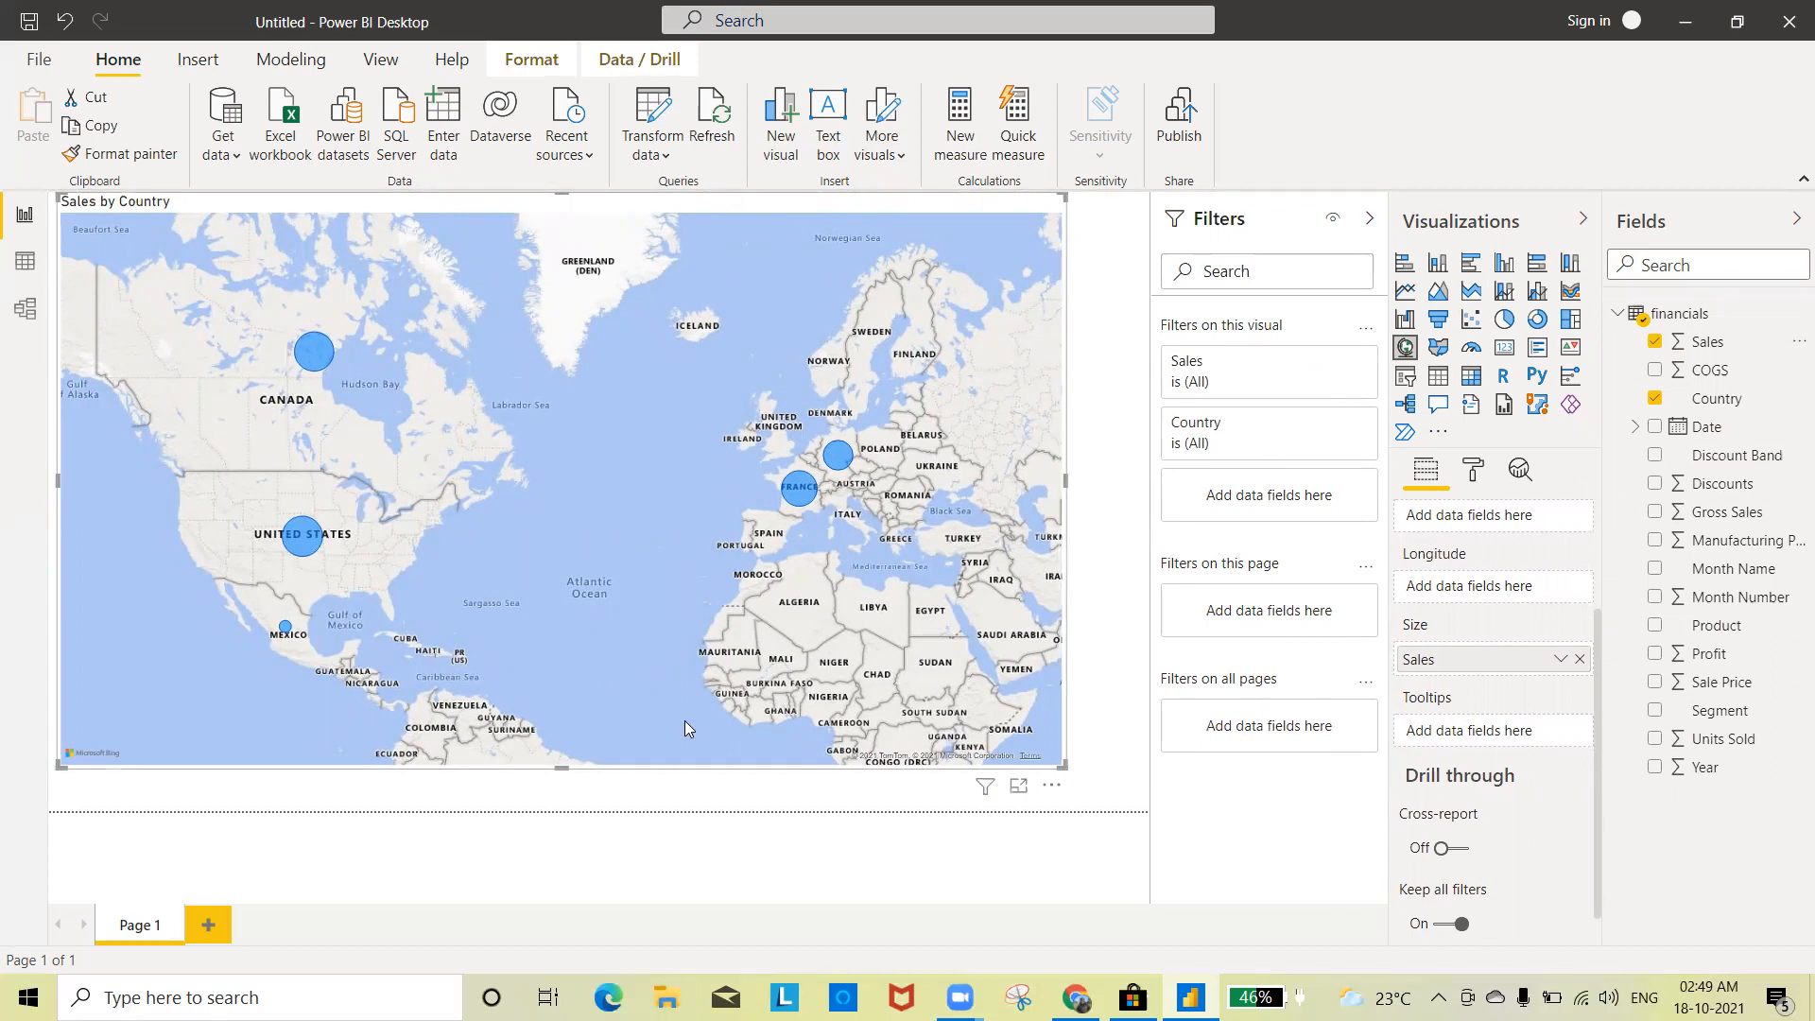
mouse_move(840, 460)
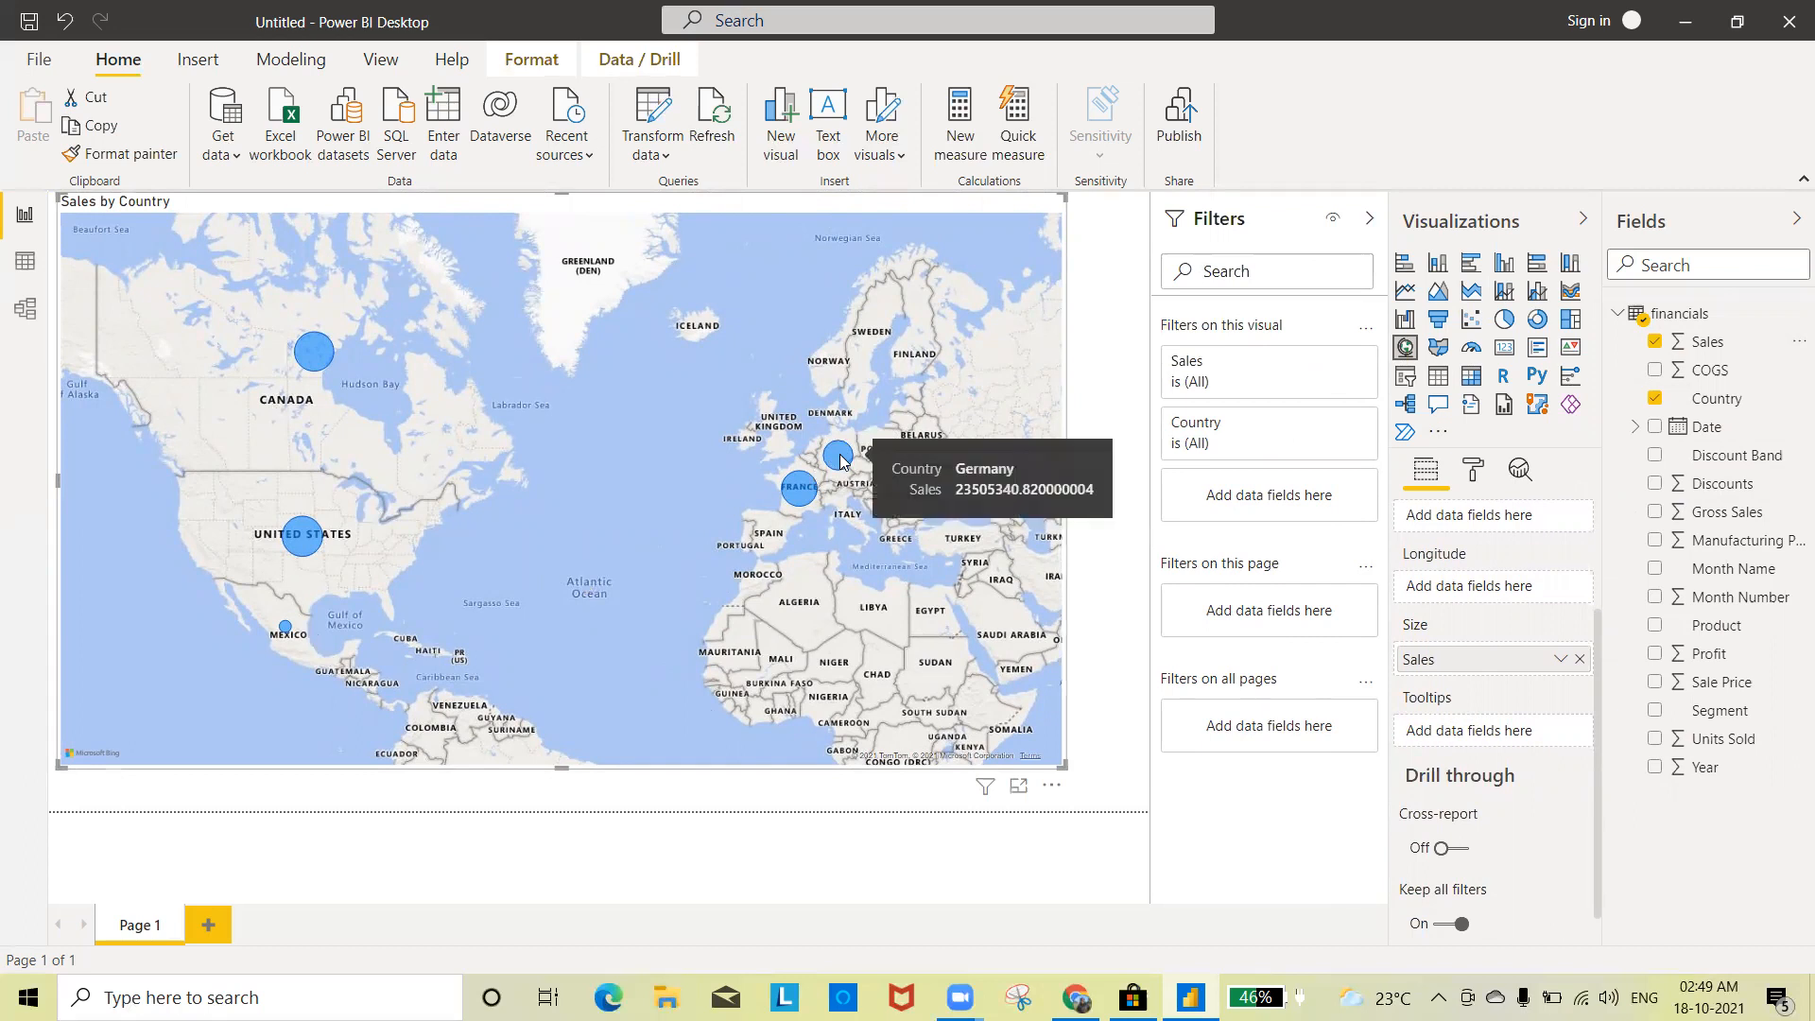
mouse_move(812, 486)
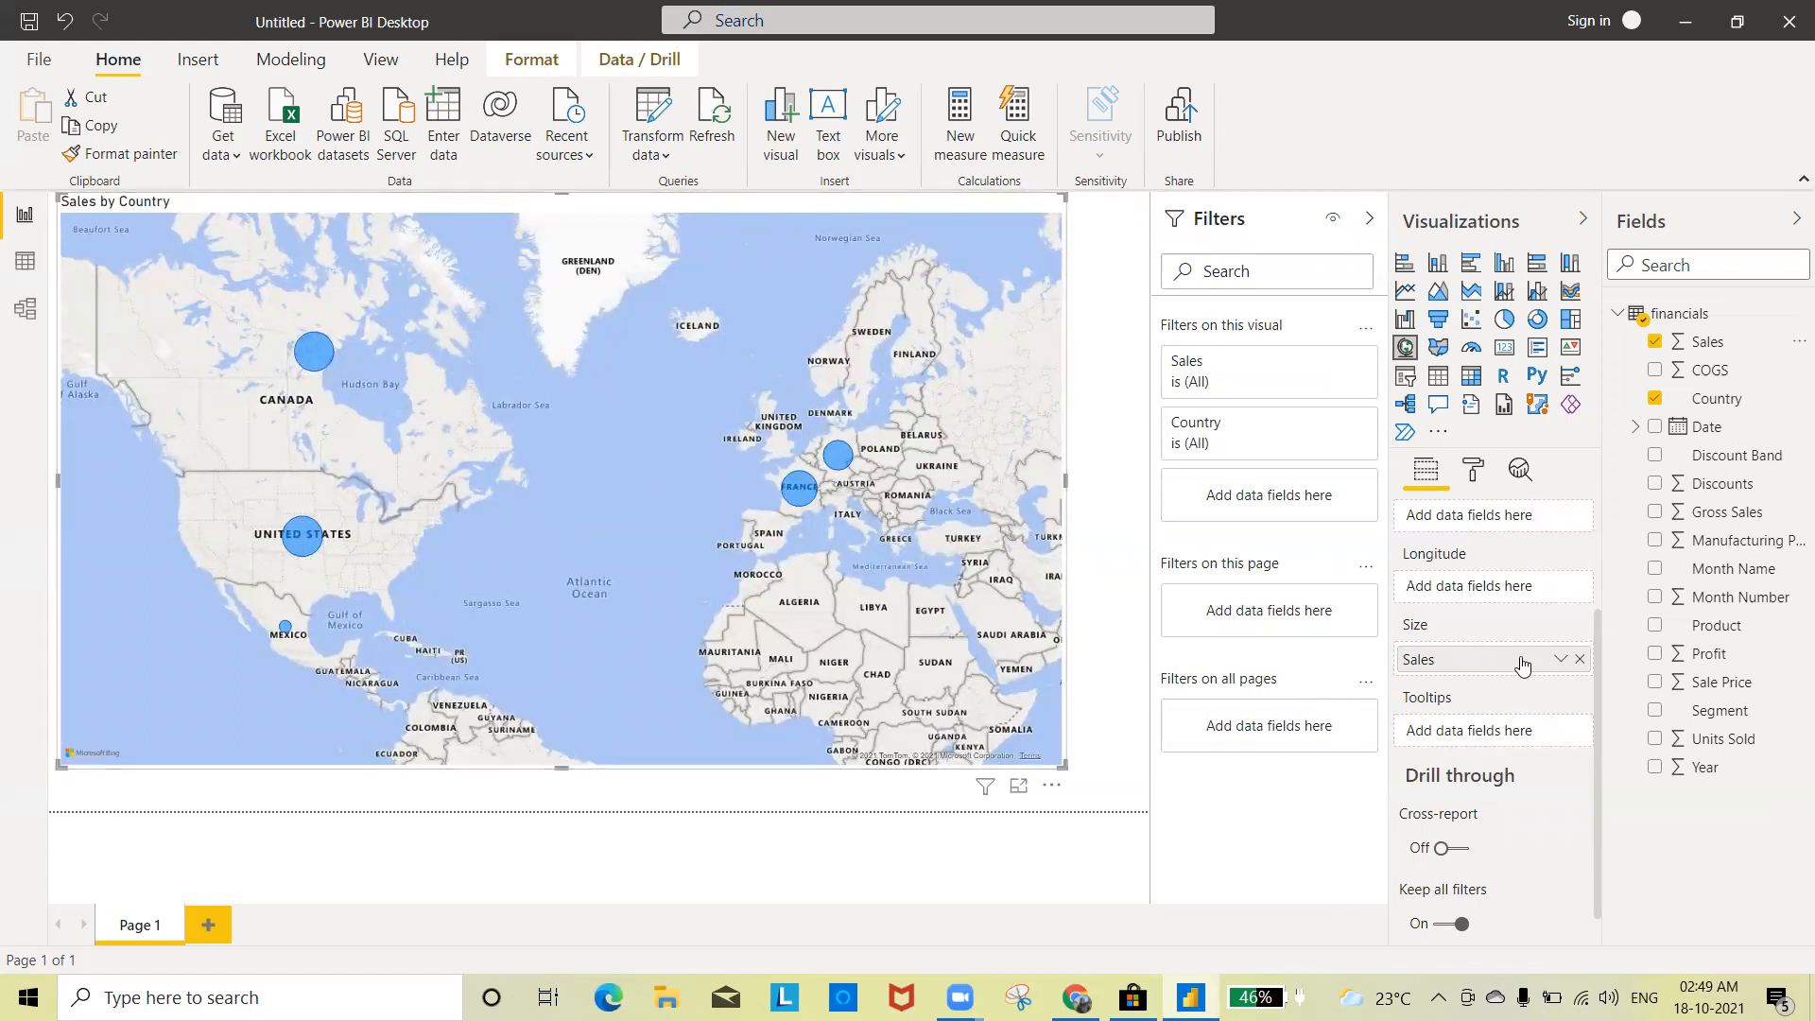
left_click_drag(1595, 685, 1587, 856)
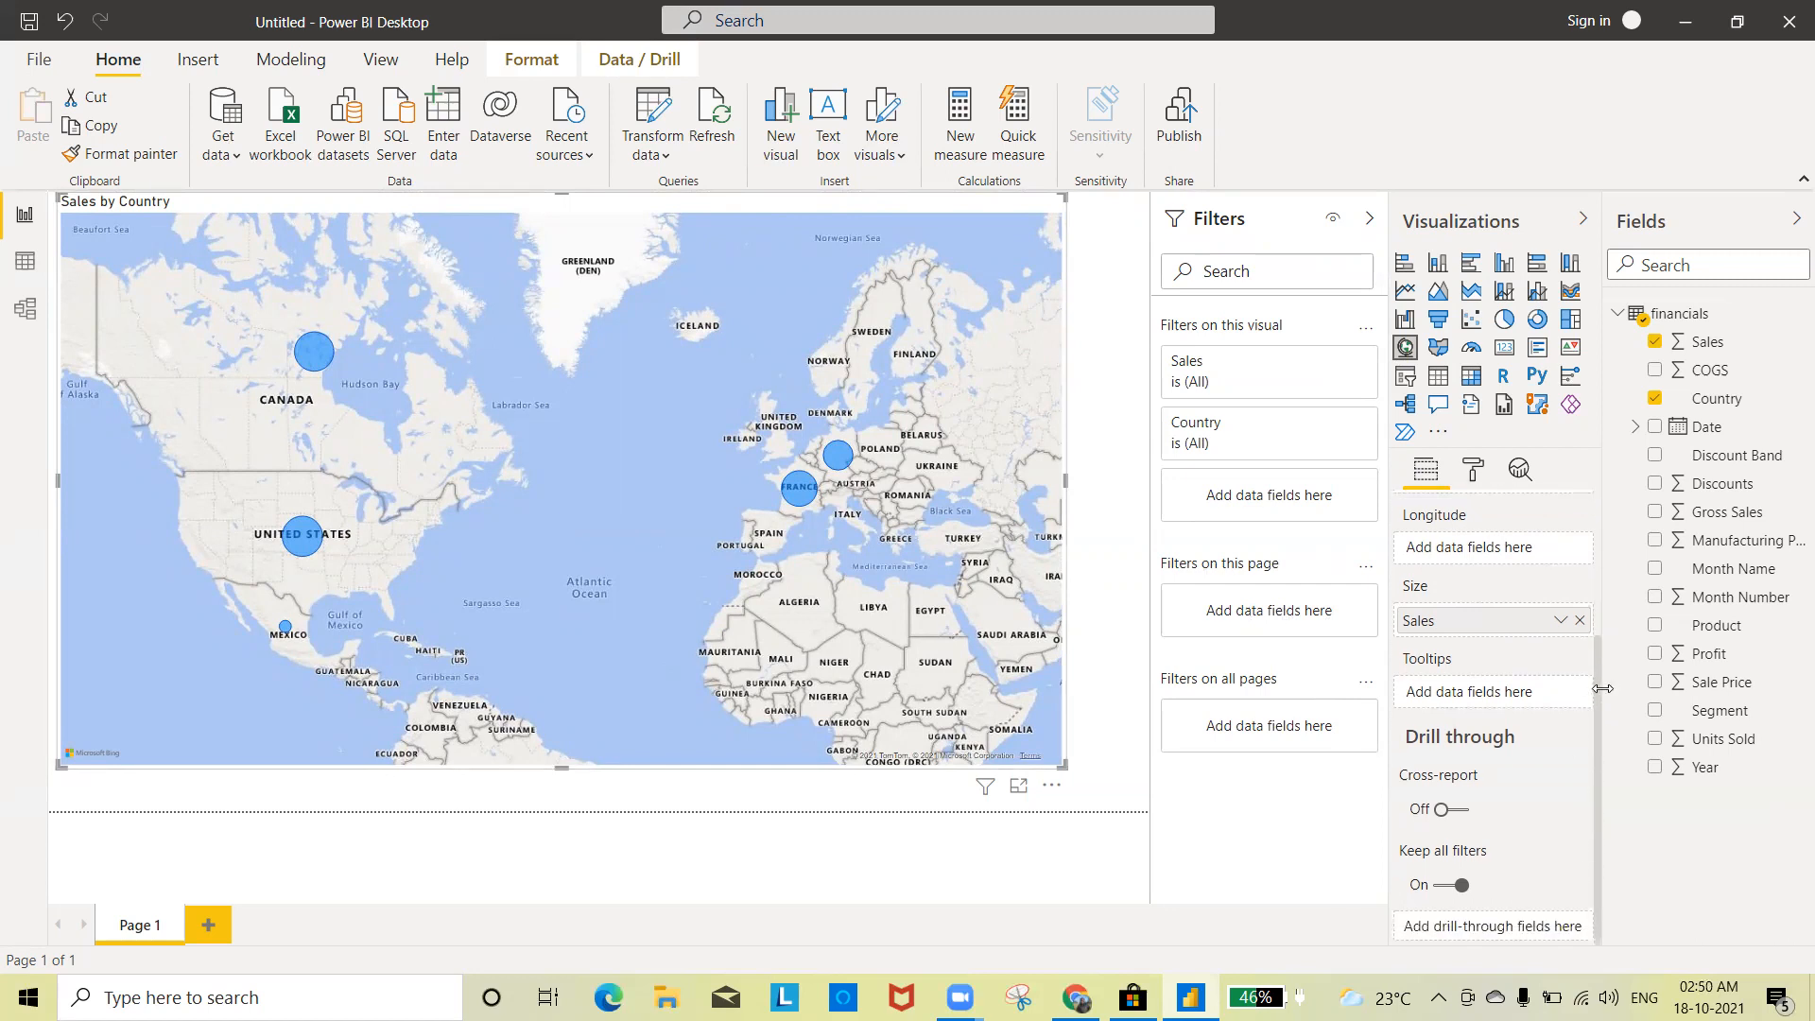
left_click_drag(1594, 688, 1586, 515)
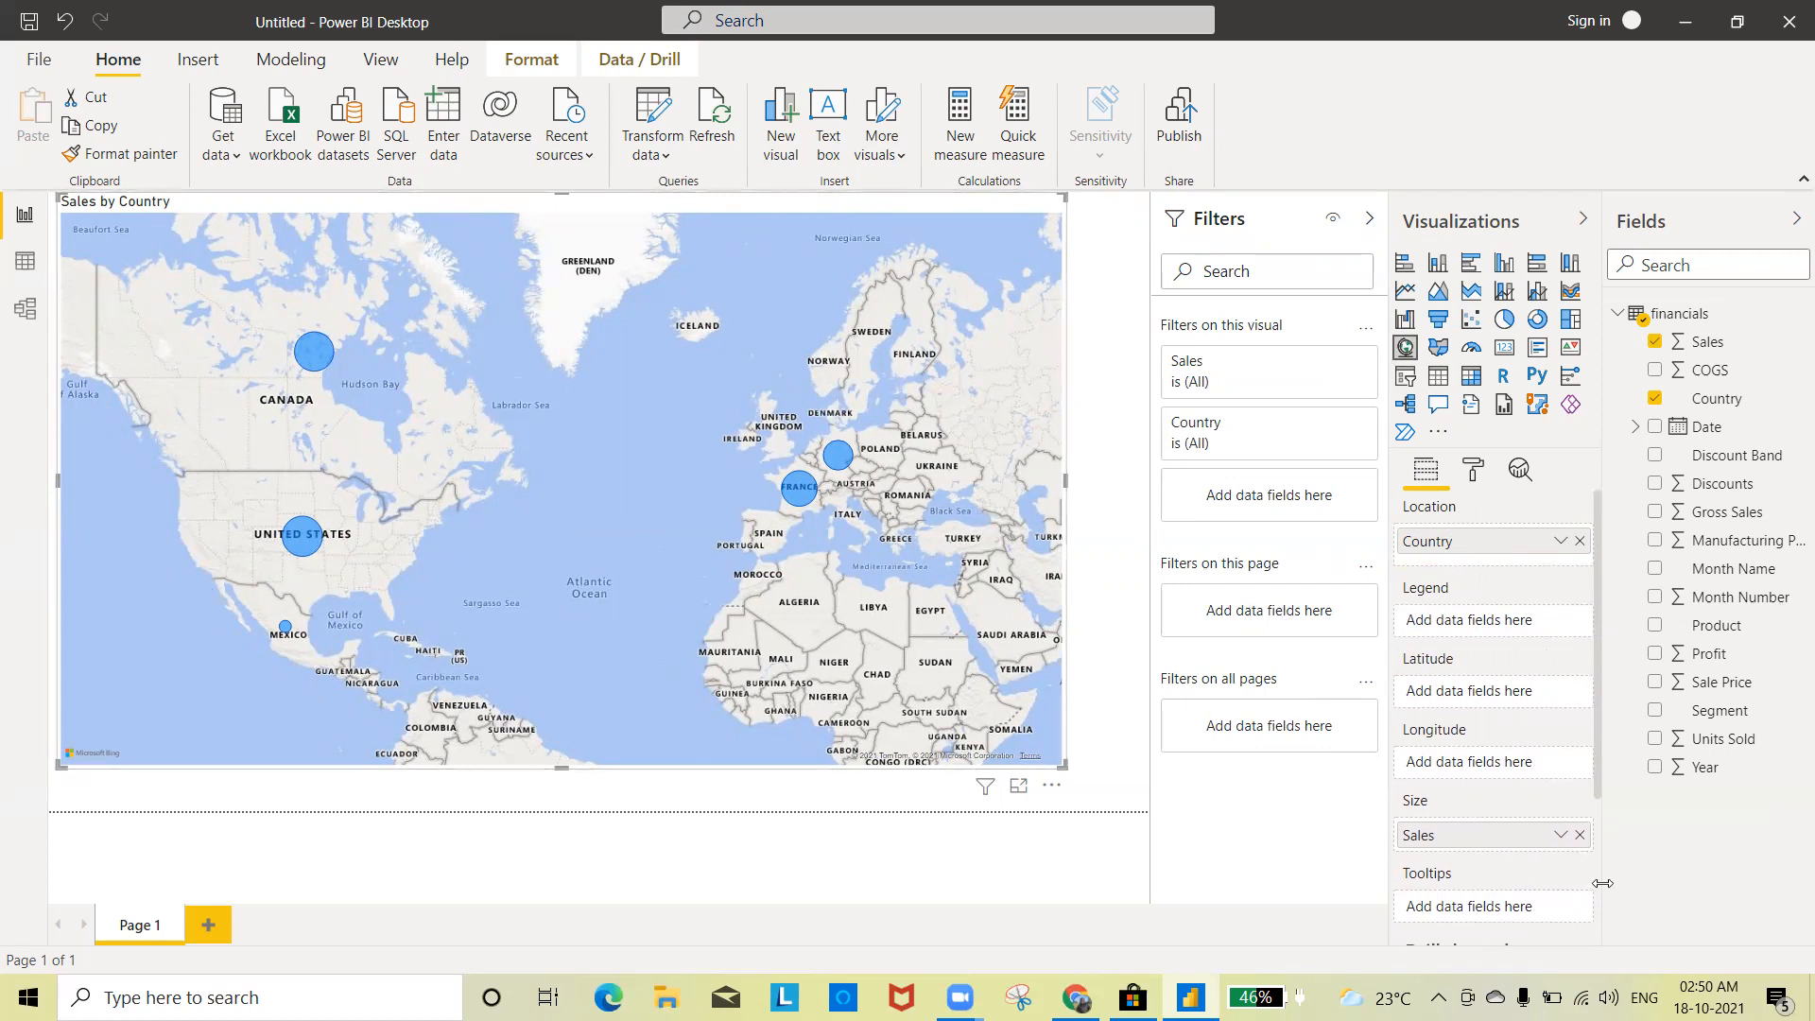
Step: Open the map's format settings and review the default color choices for its data
left_click(1475, 474)
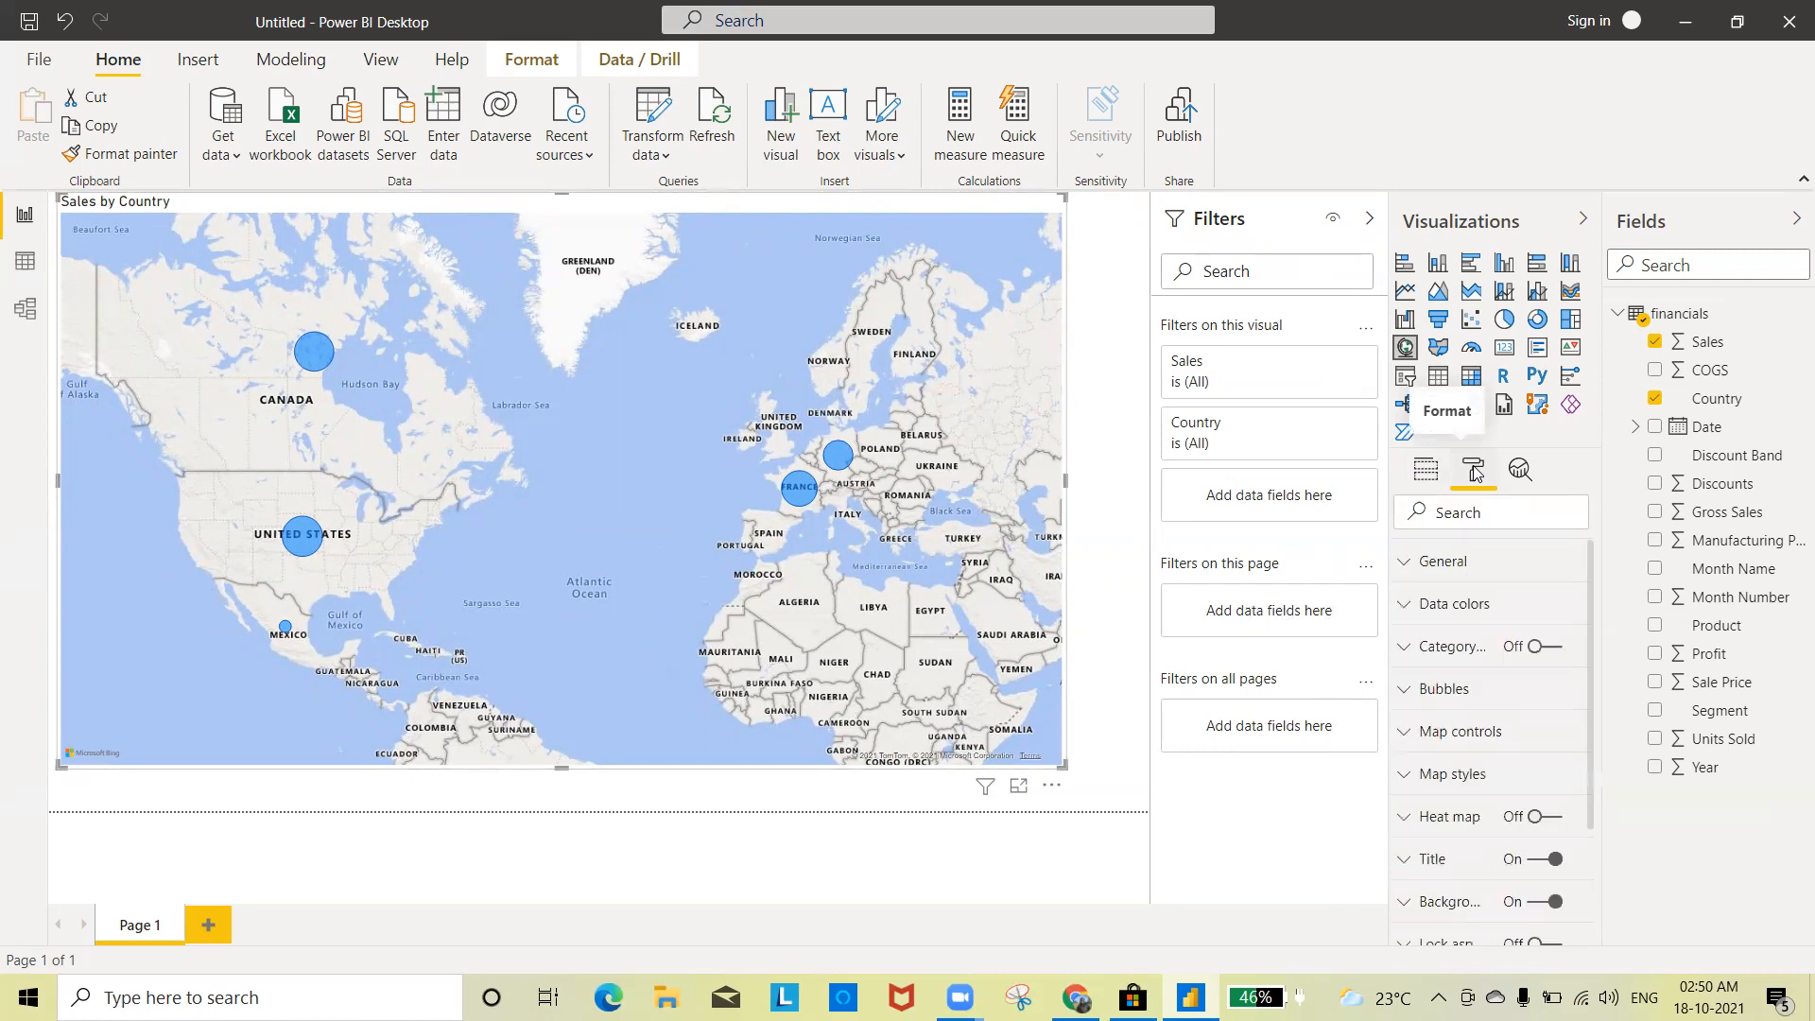
left_click(1409, 607)
left_click(1458, 677)
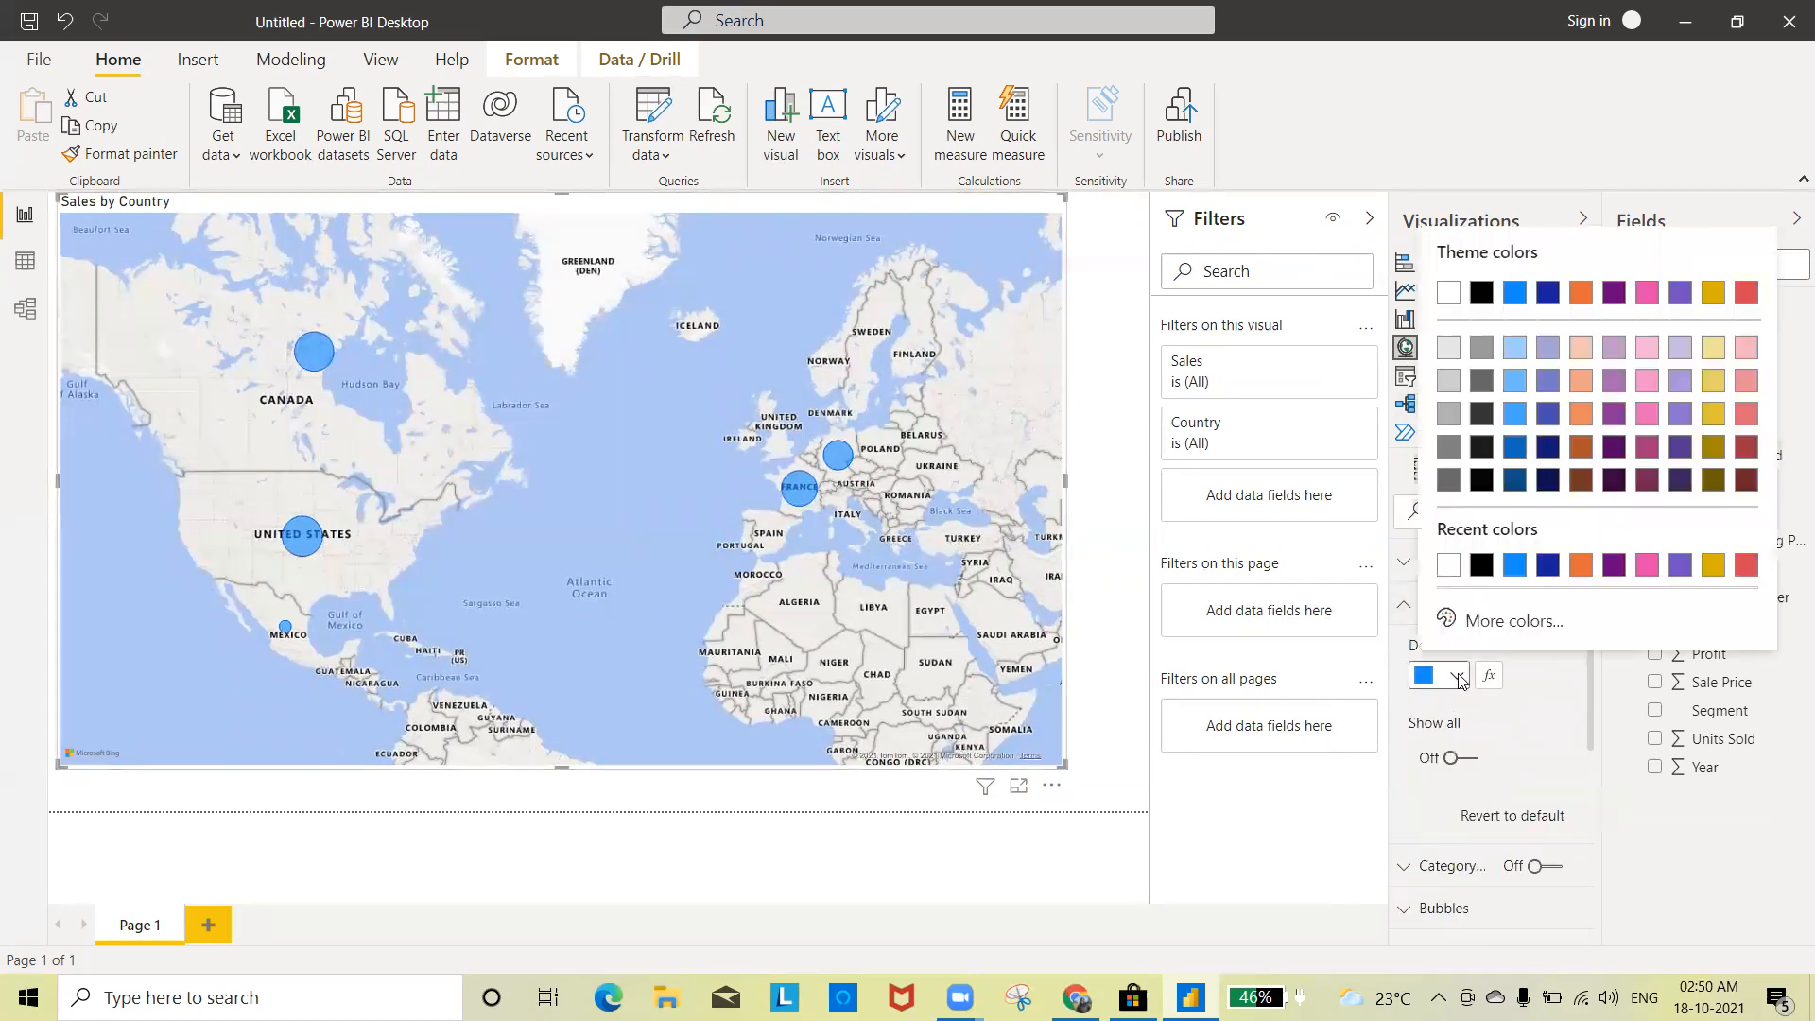
left_click(1458, 677)
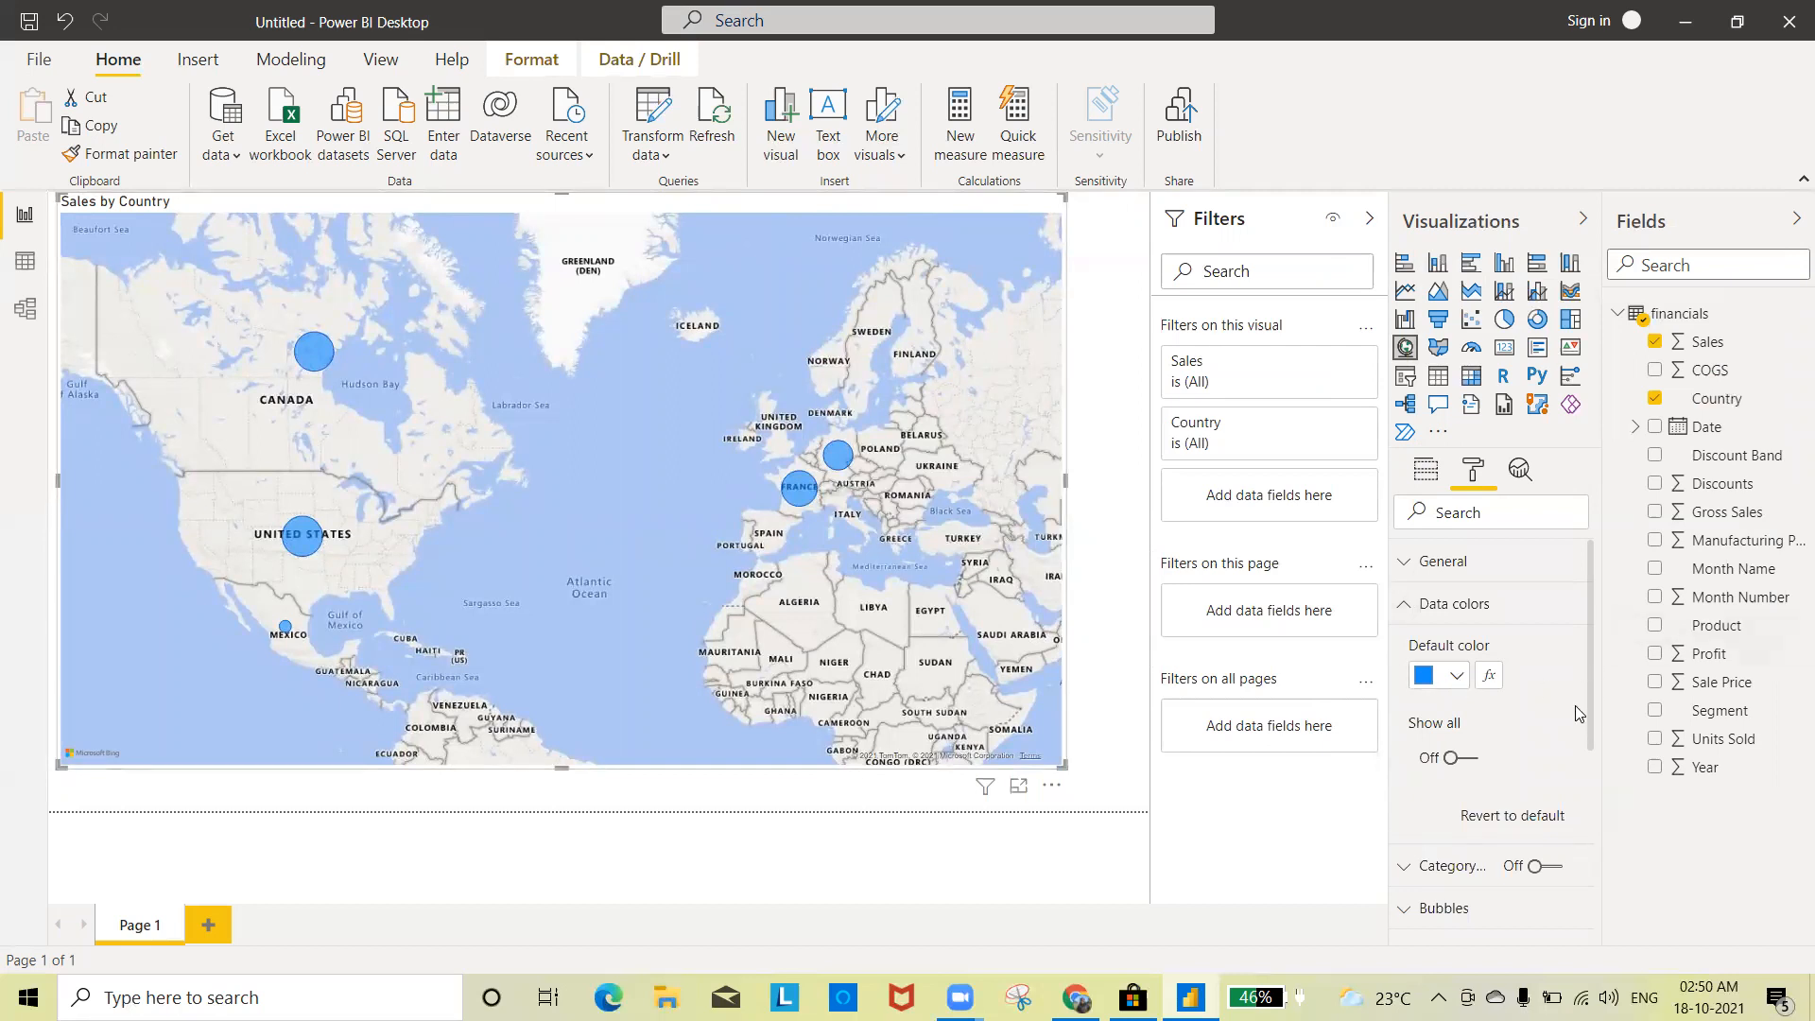
Step: Turn on category labels for the map's country bubbles, keeping the default label color
left_click(1406, 866)
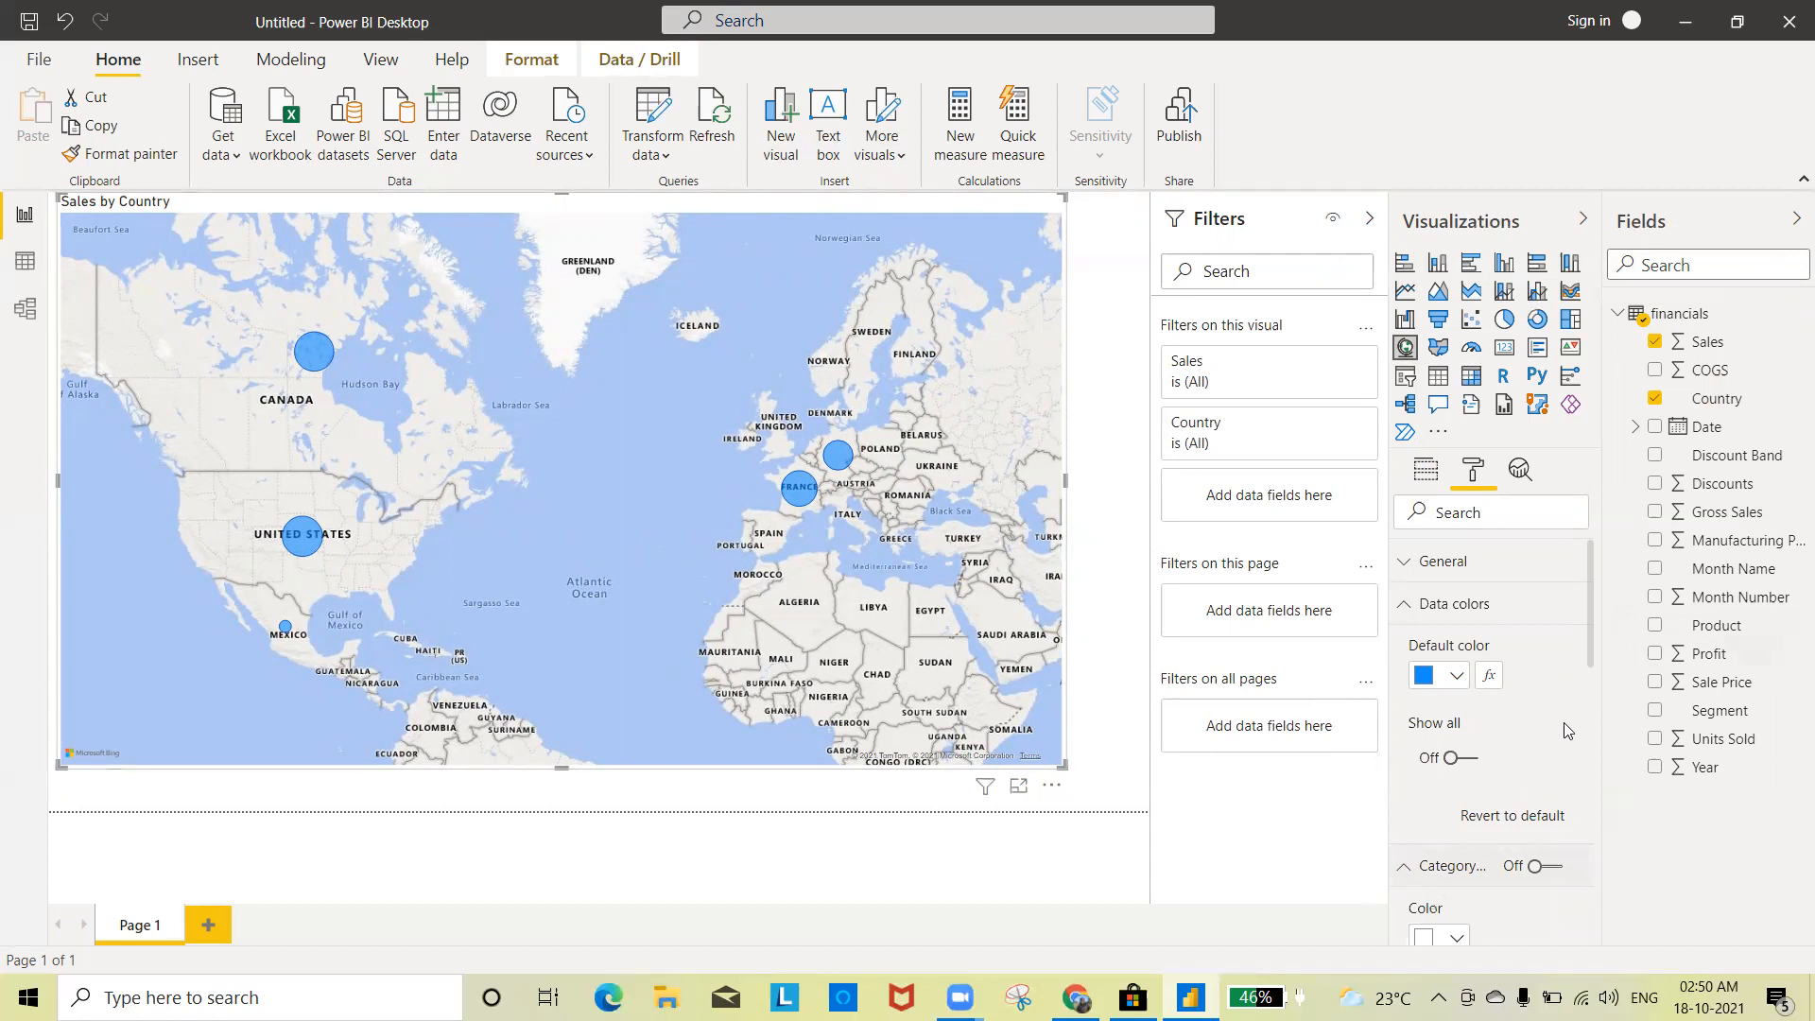
left_click_drag(1588, 616, 1592, 685)
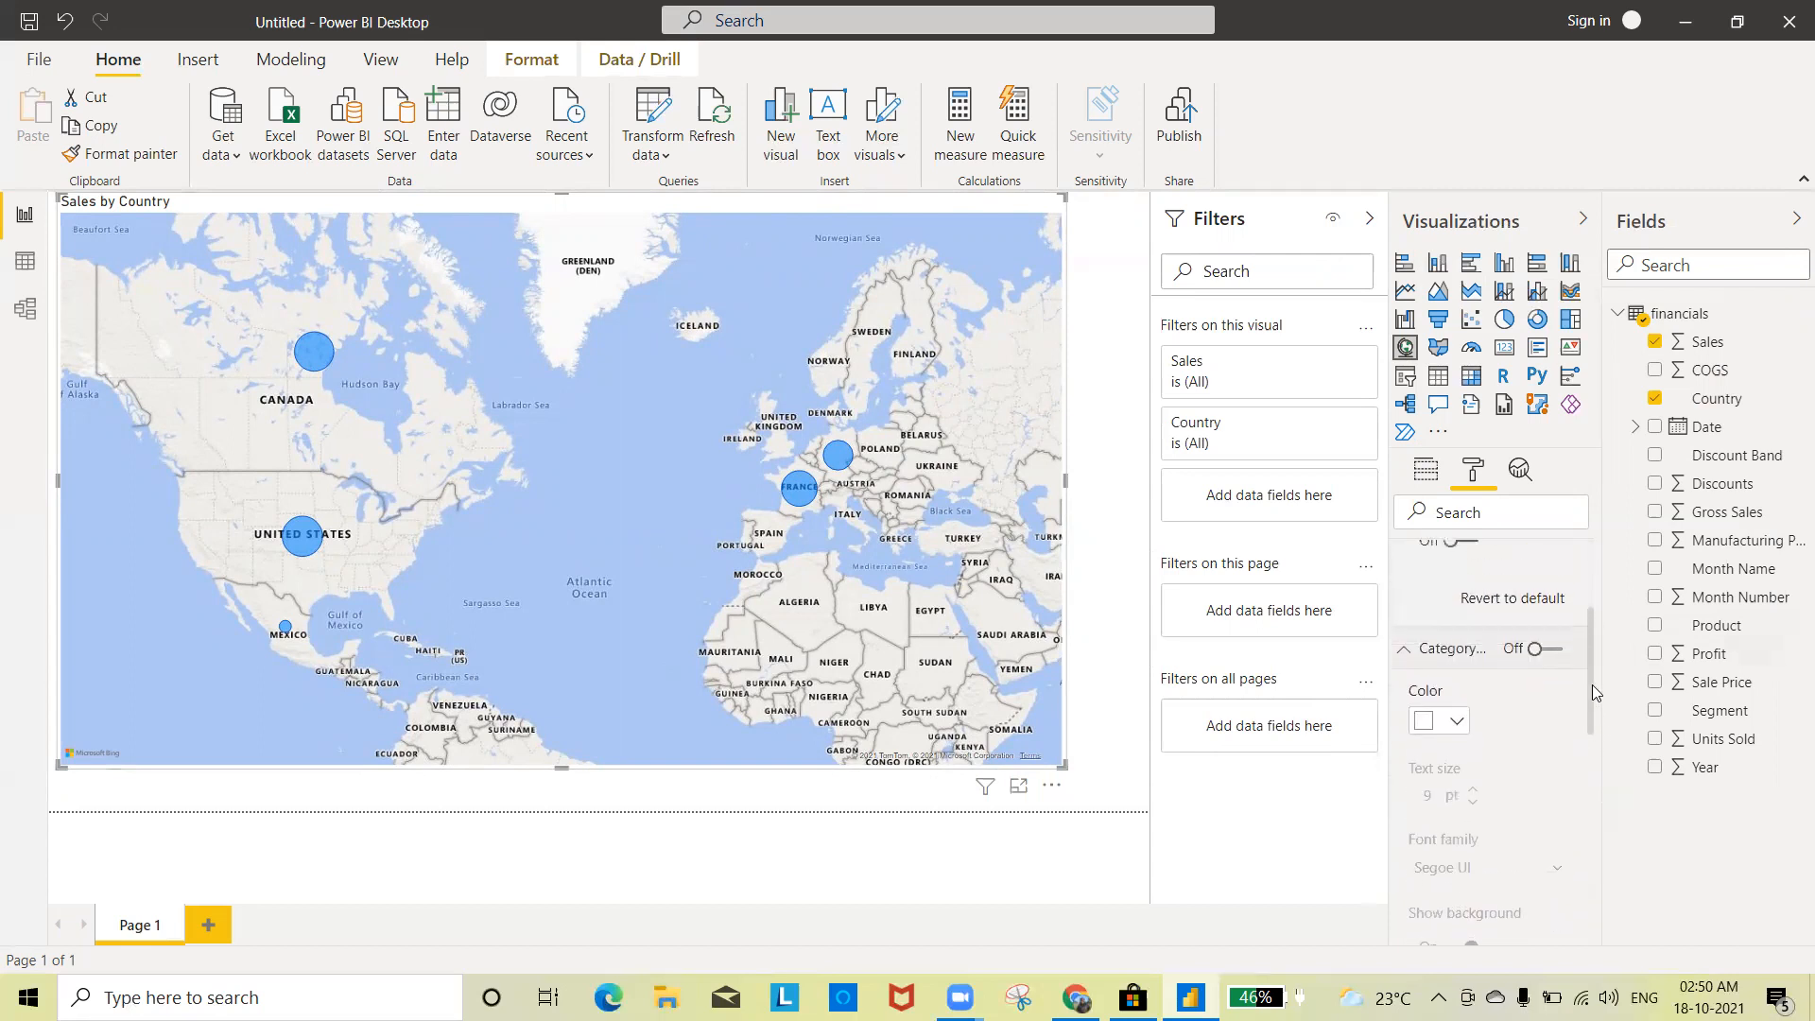
left_click(1550, 653)
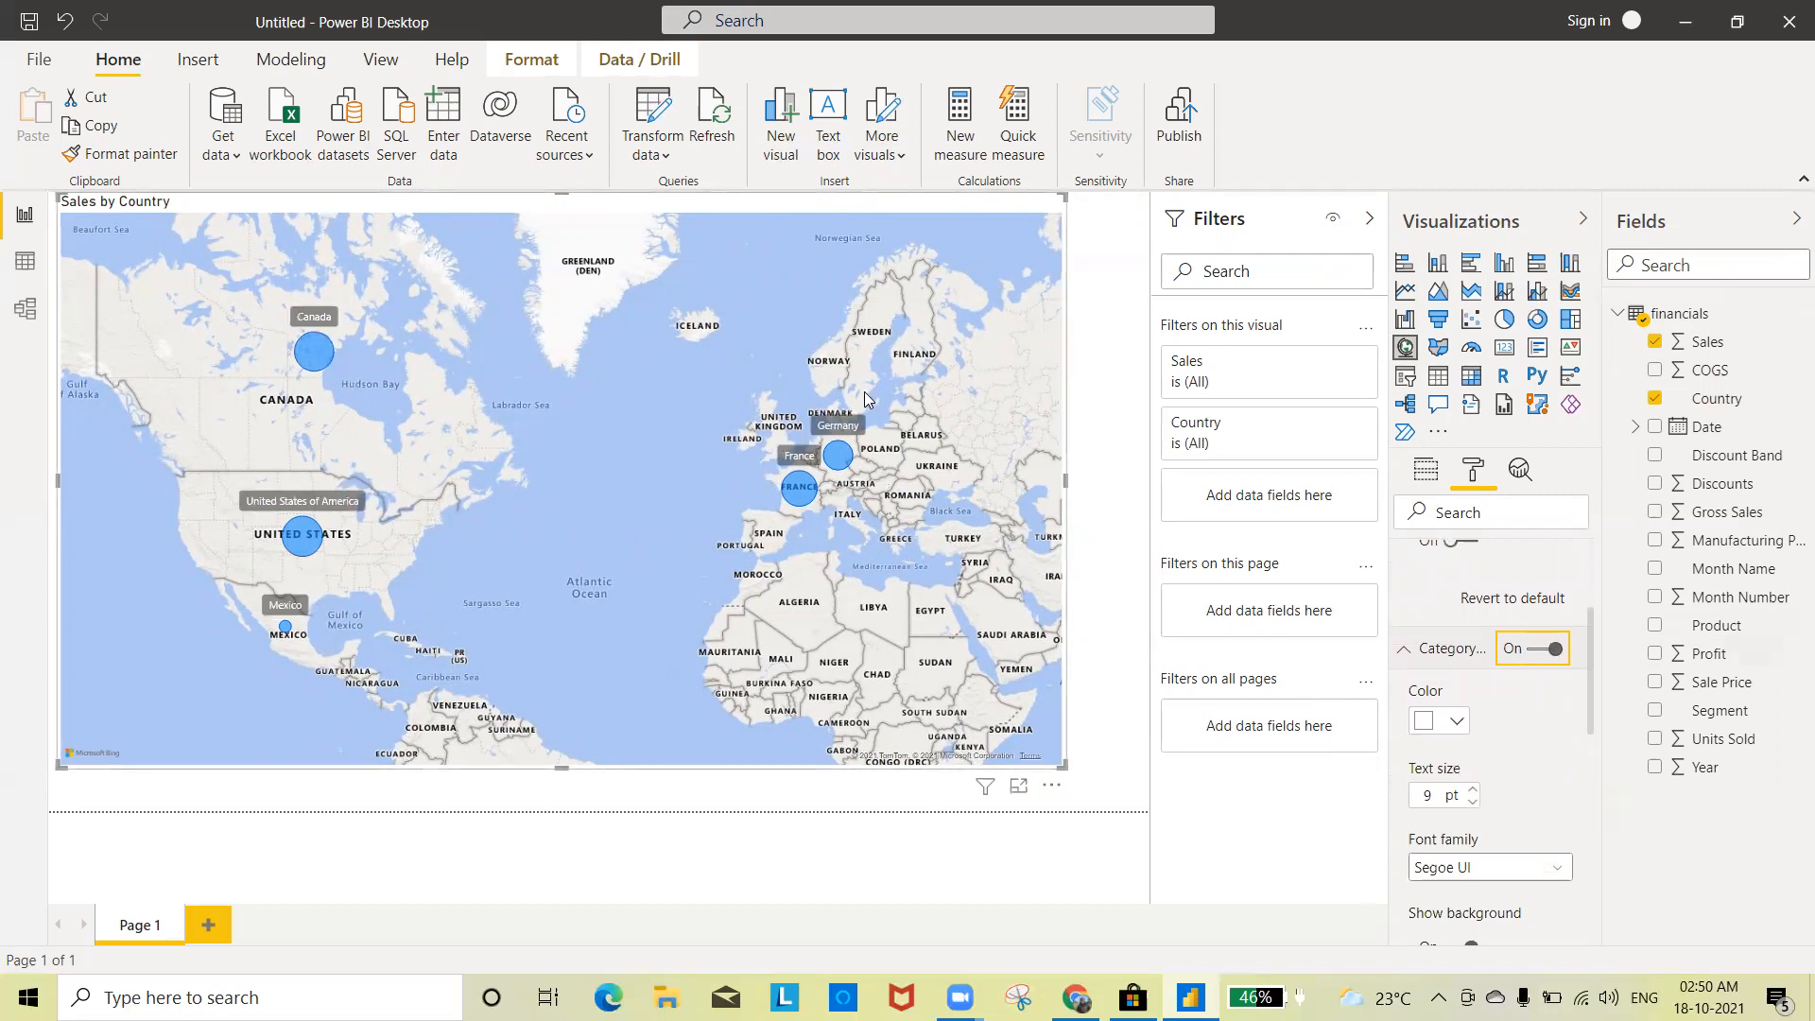
left_click(1457, 723)
left_click(1460, 723)
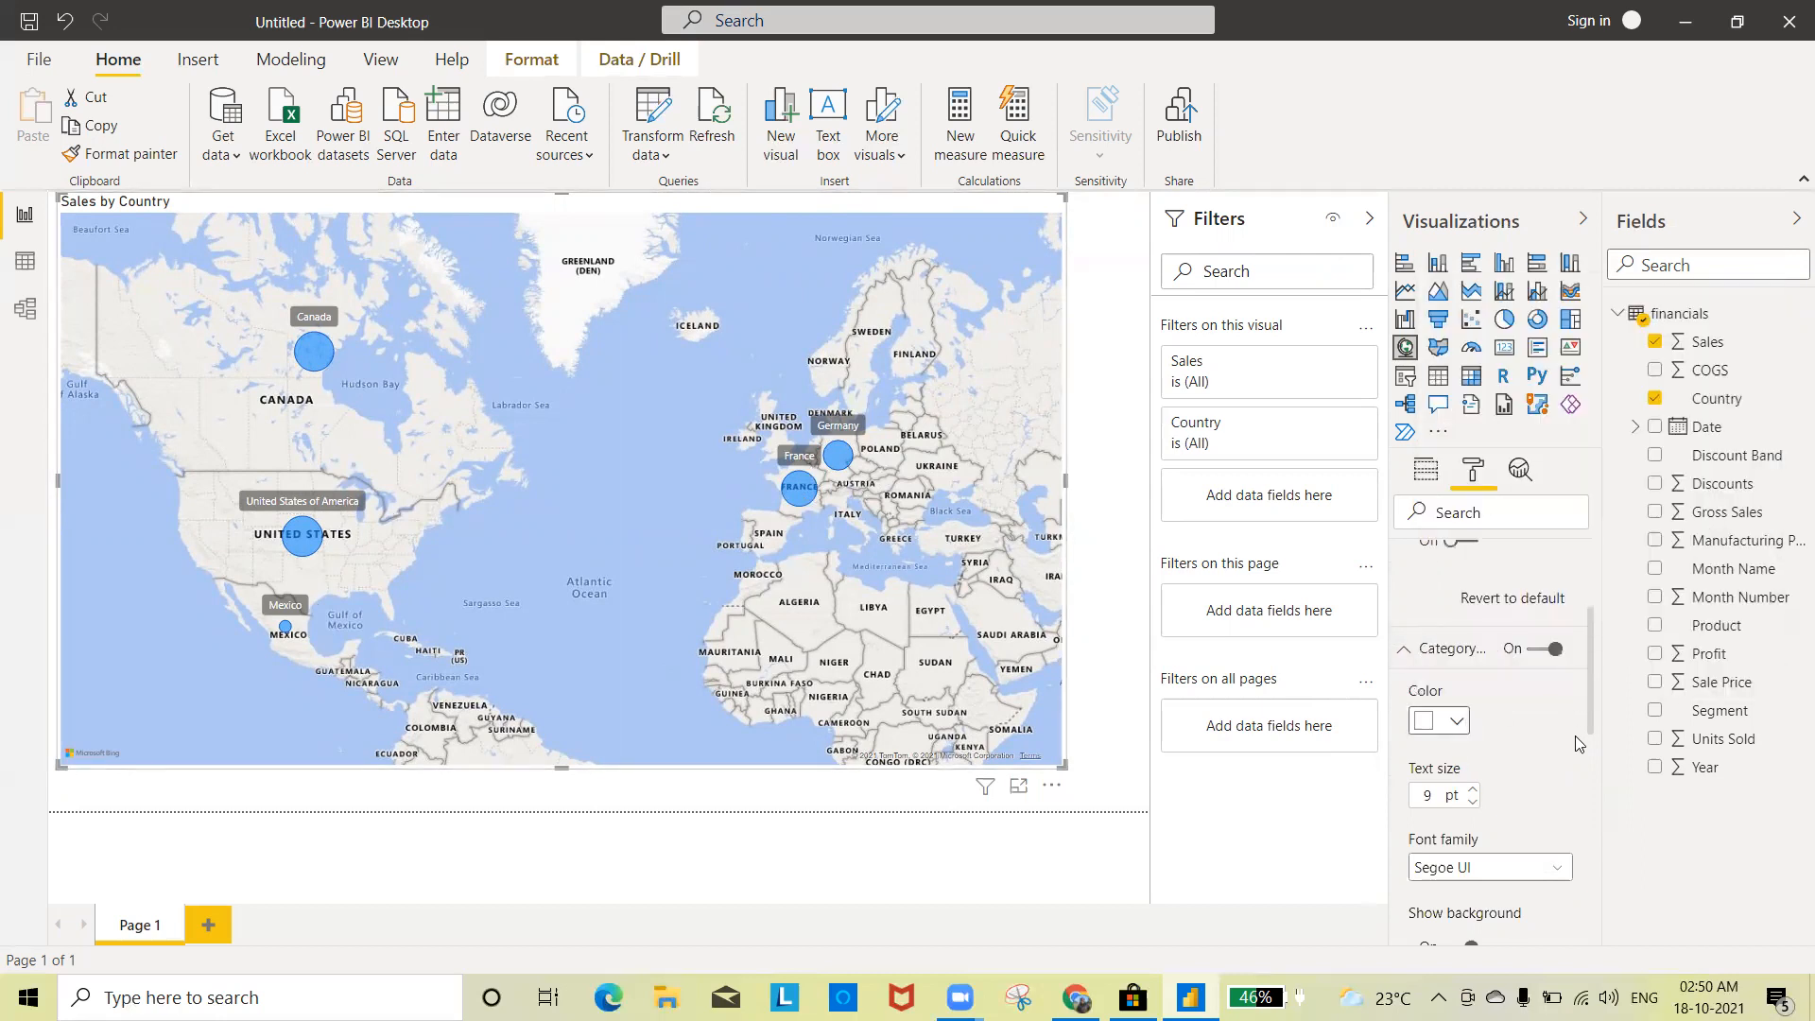
Step: Set the size of the map's bubbles to 0
left_click_drag(1588, 692, 1610, 852)
left_click(1455, 711)
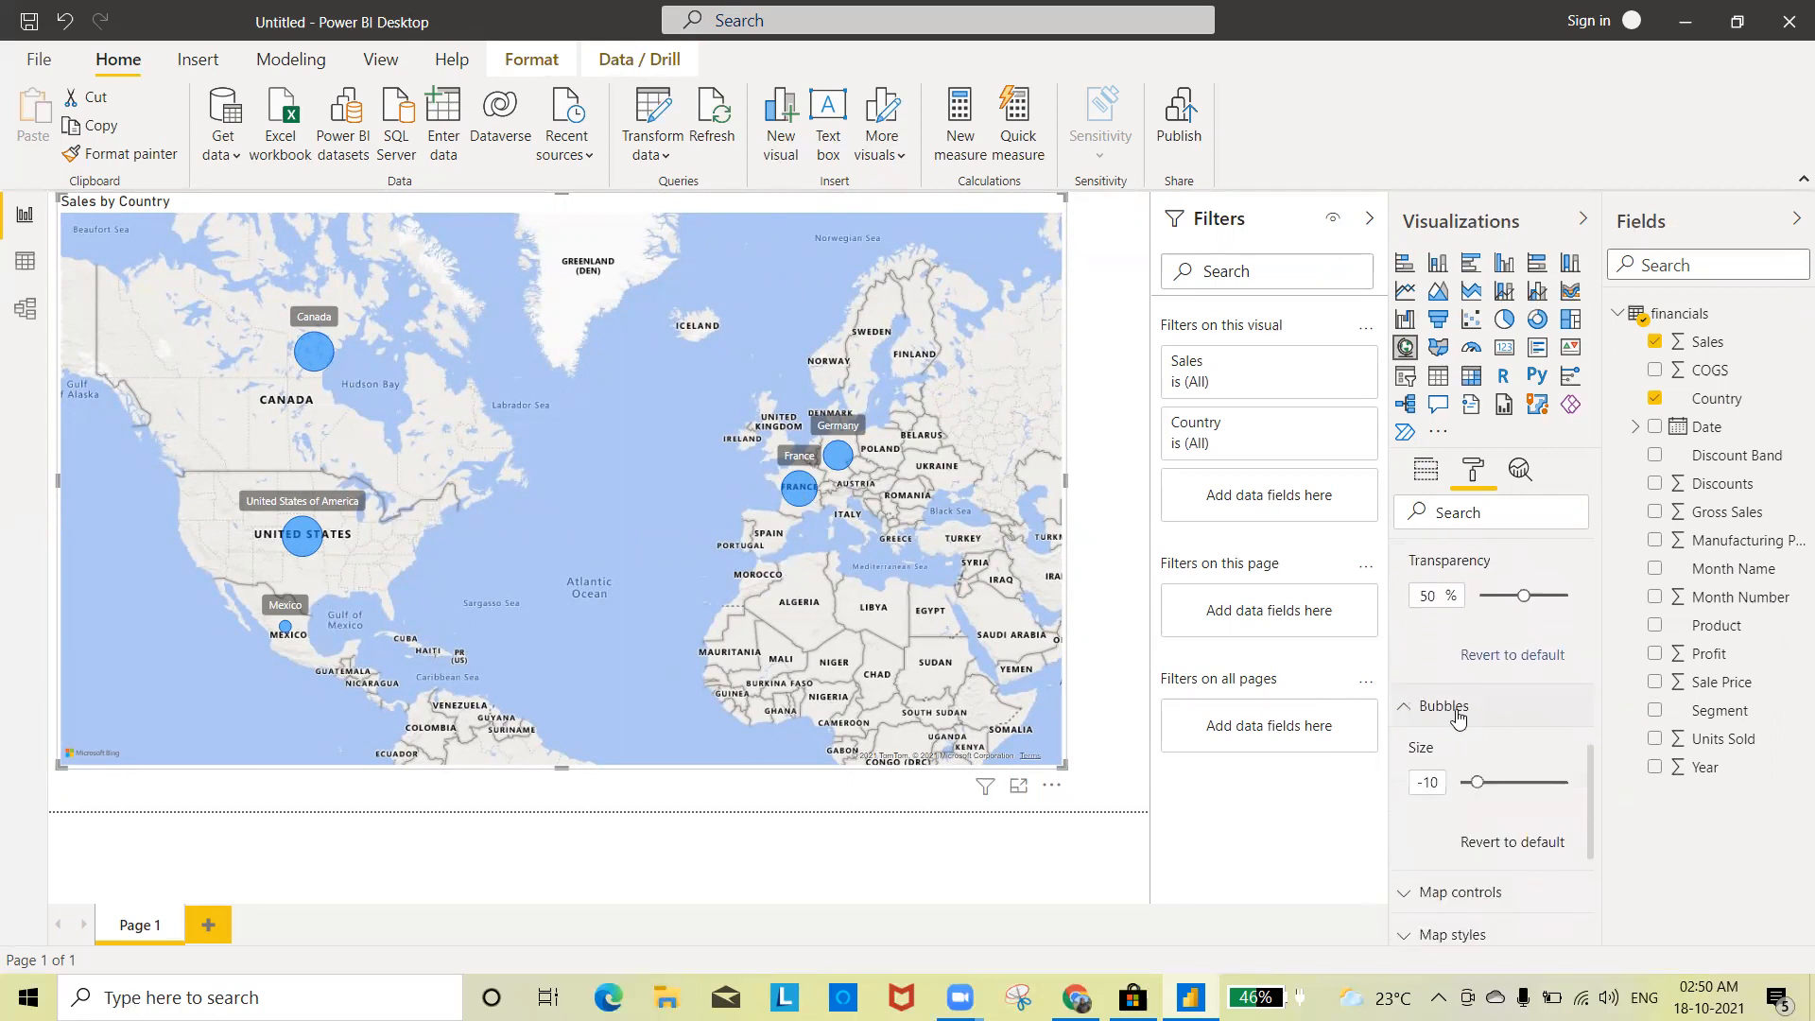
mouse_move(1477, 782)
left_mouse_down()
mouse_move(1541, 781)
mouse_move(1484, 783)
left_mouse_up()
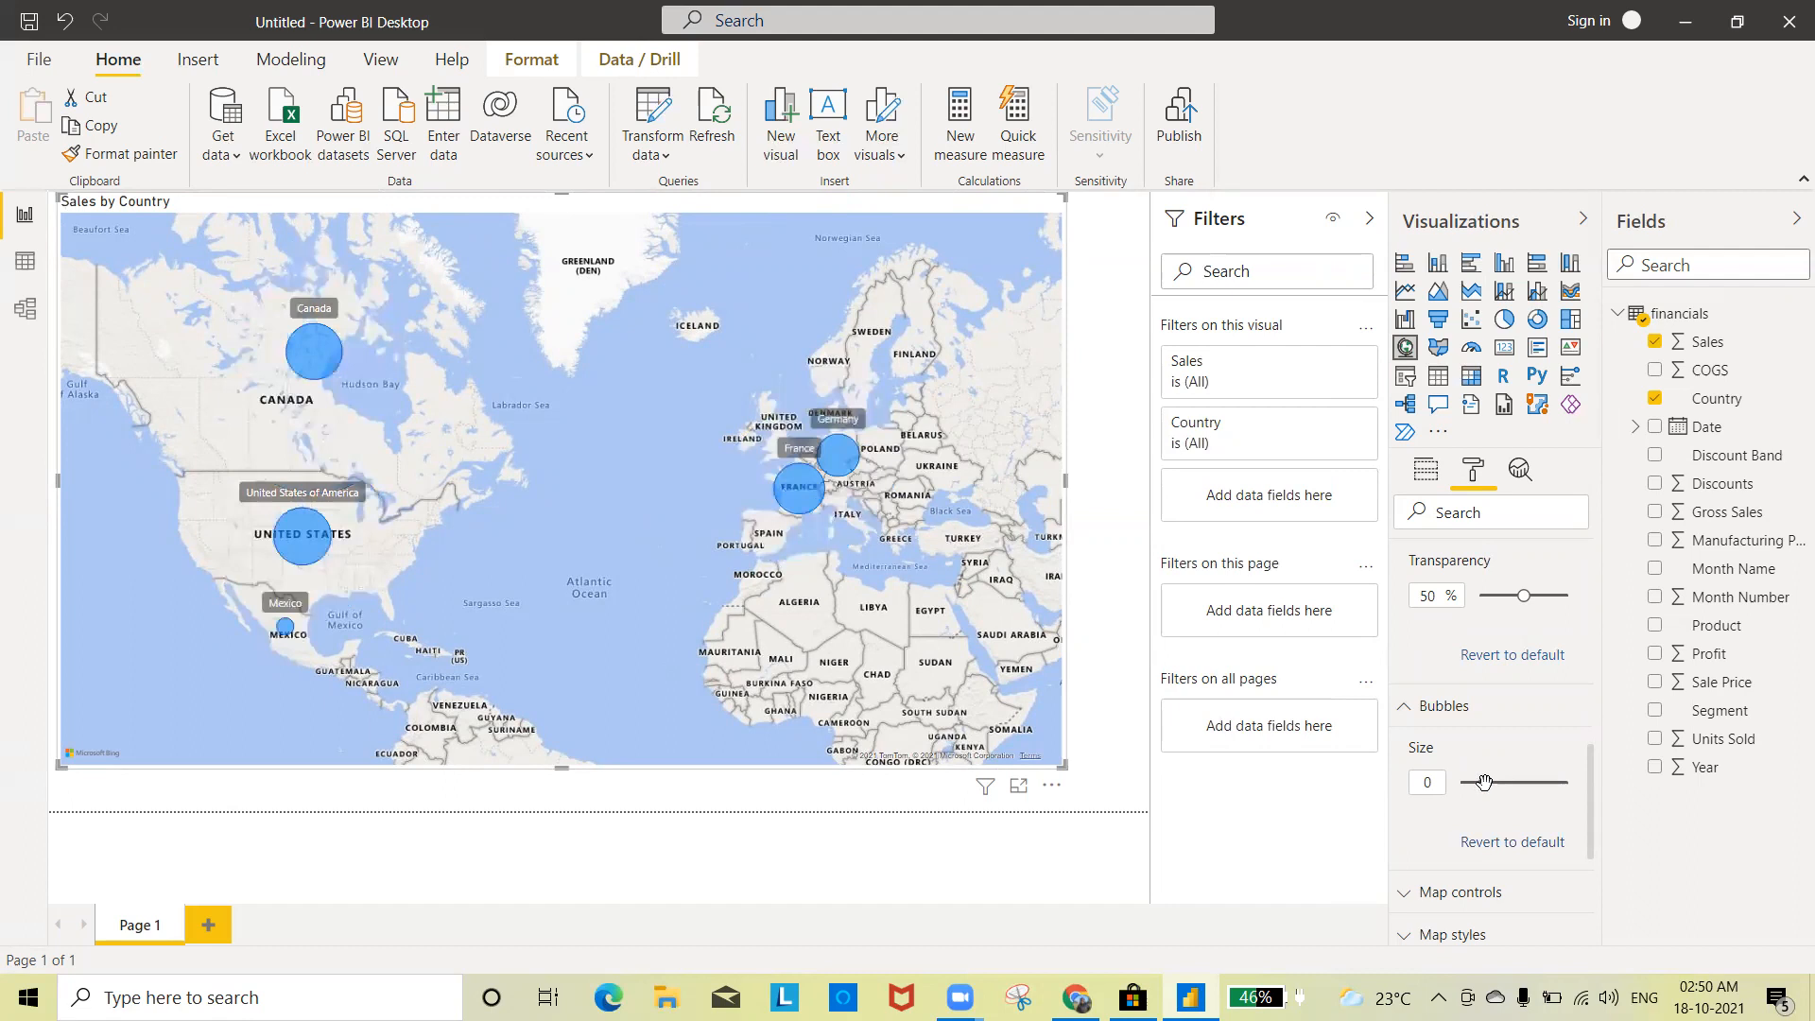
Step: Add the Country field as the map's legend and review the sales details of the country bubbles
left_click(1426, 472)
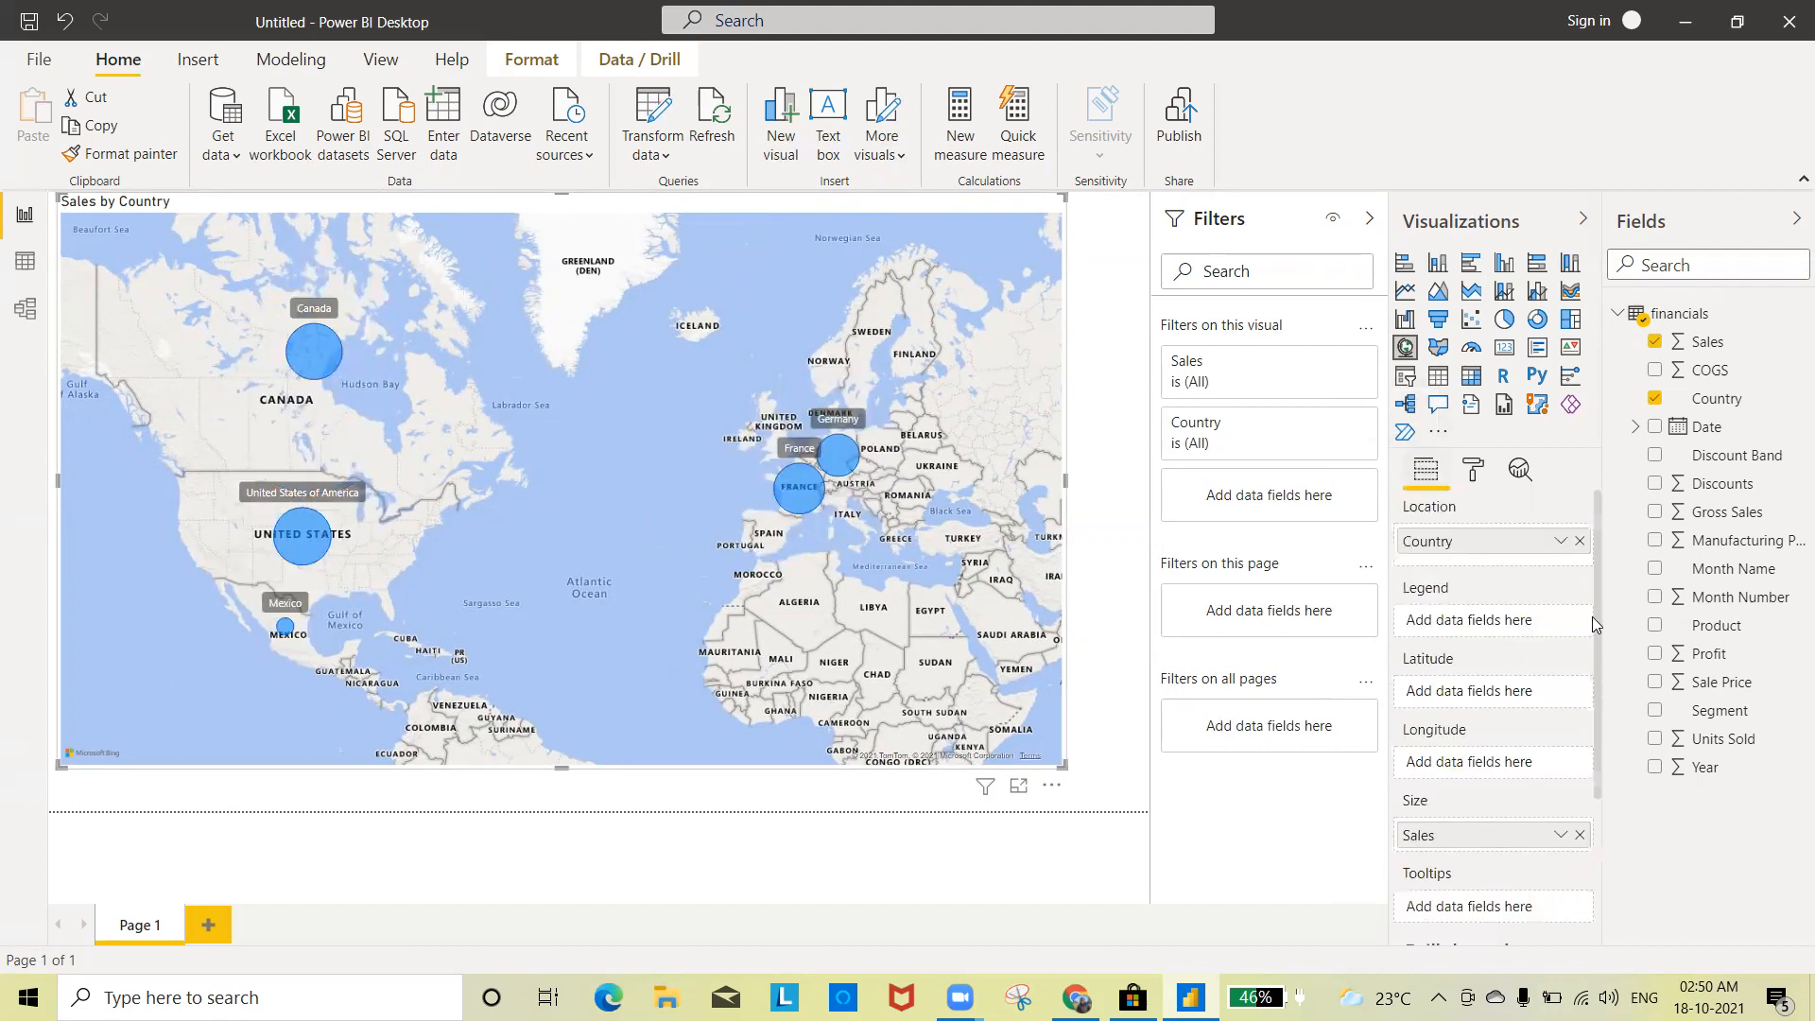
left_click_drag(1594, 617, 1586, 736)
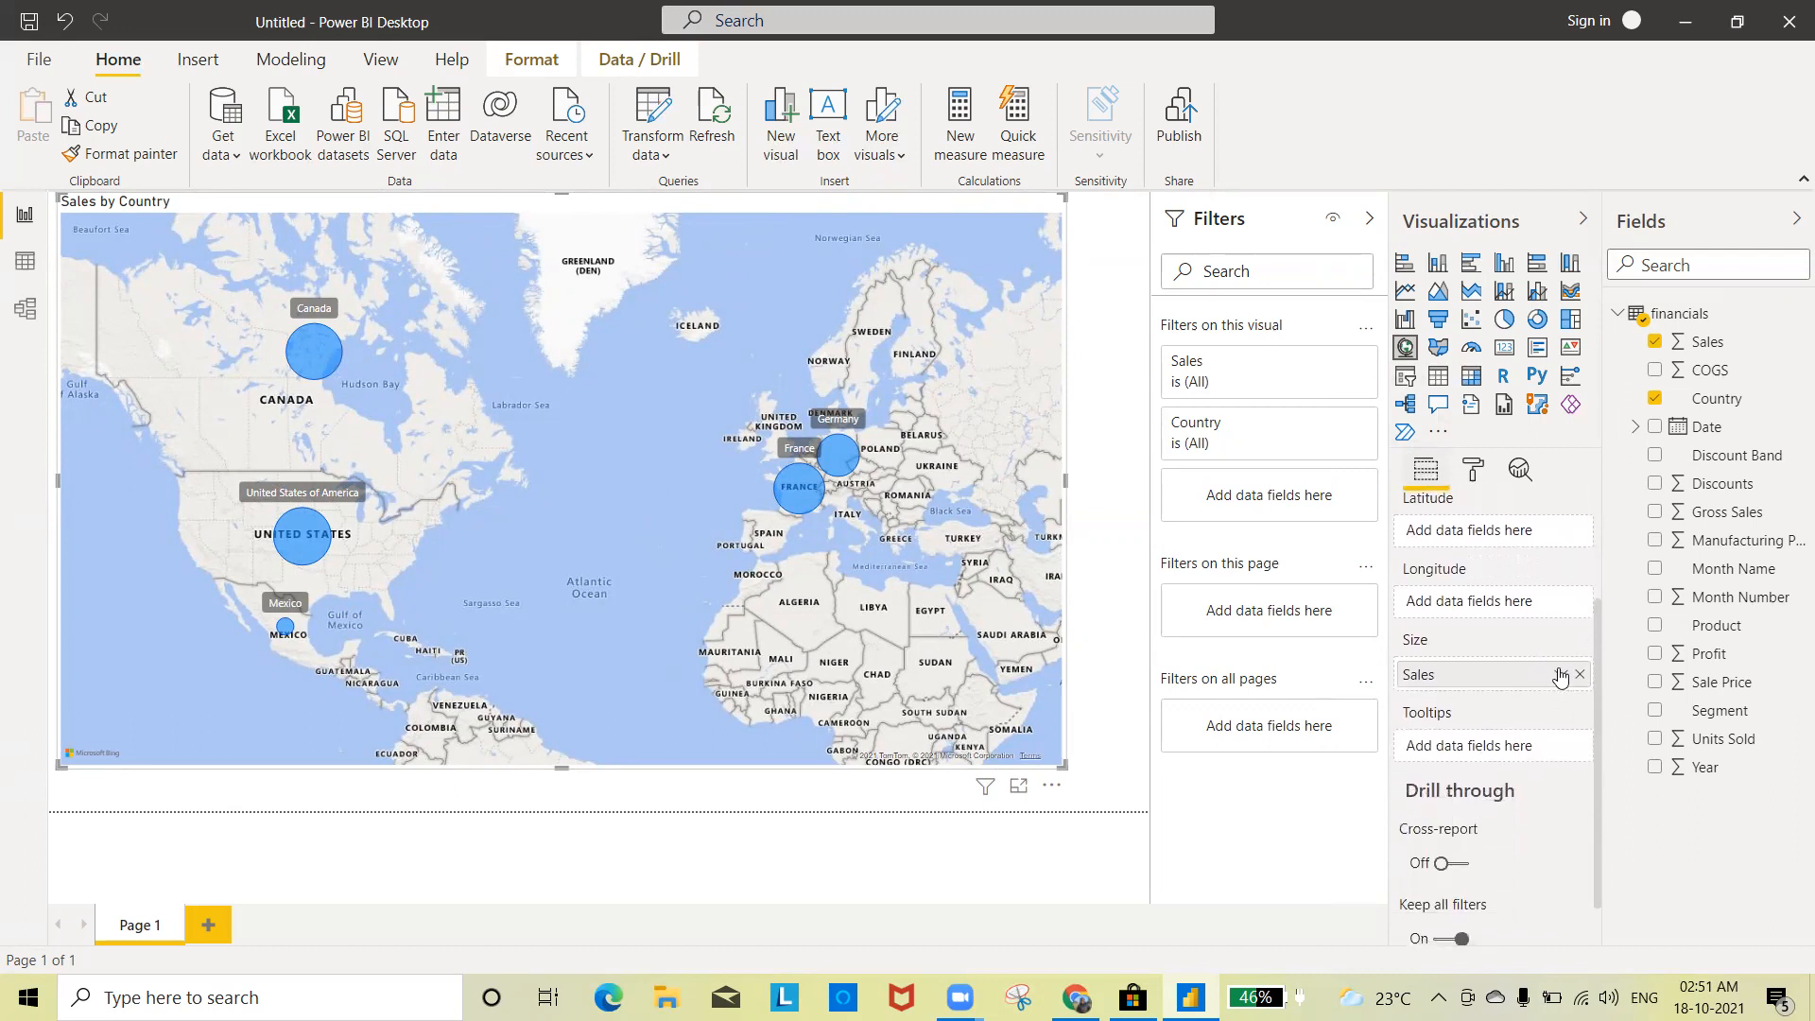
left_click(1560, 675)
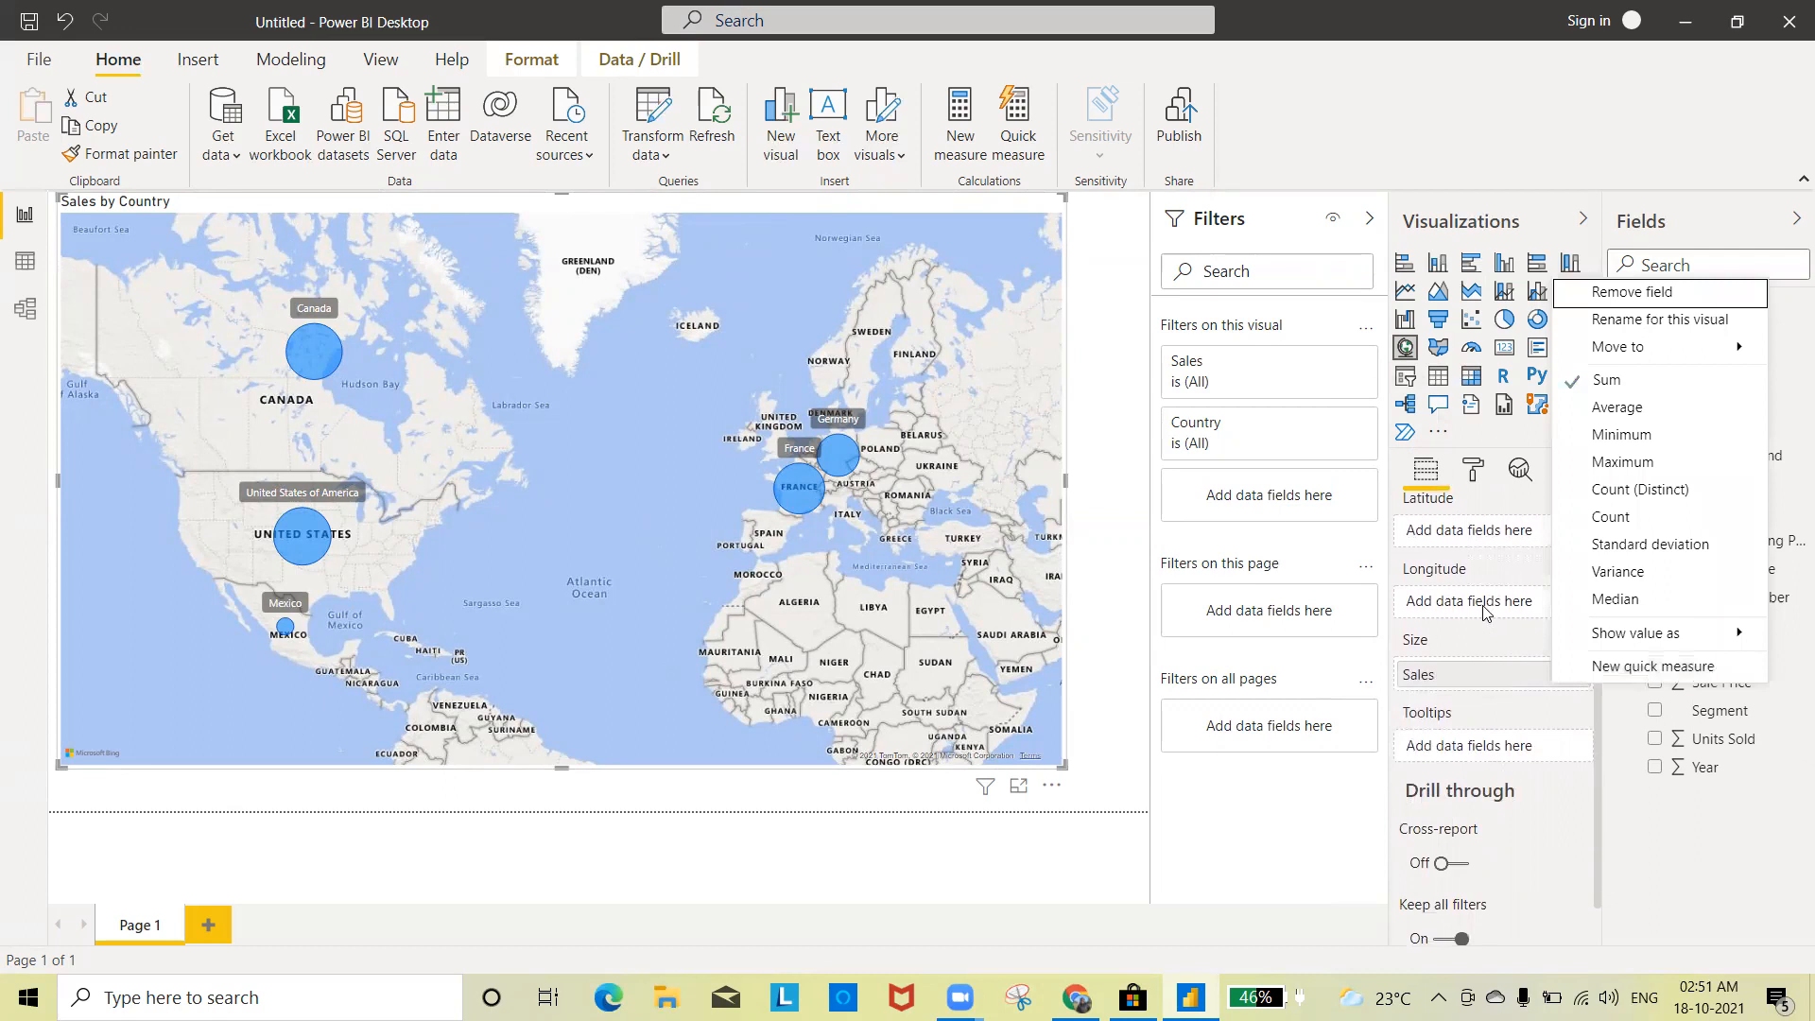
left_click(1560, 676)
left_click_drag(1596, 677, 1597, 556)
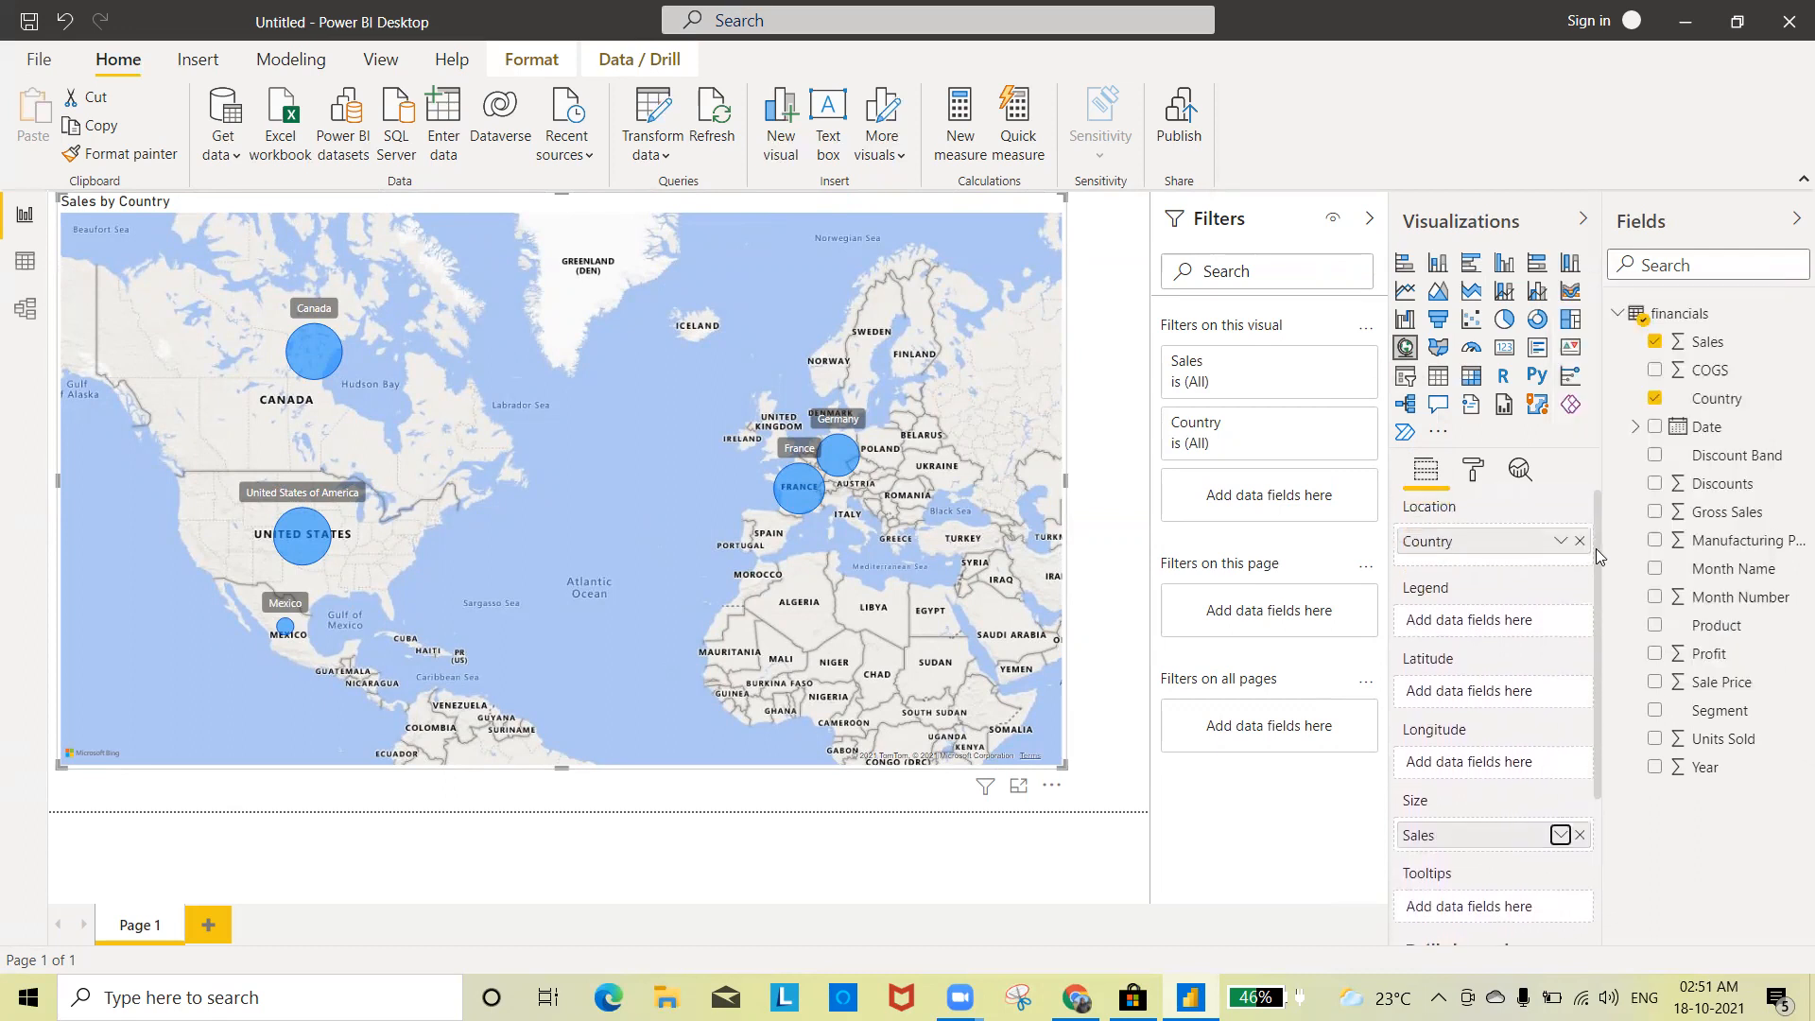
left_click_drag(1726, 399, 1474, 622)
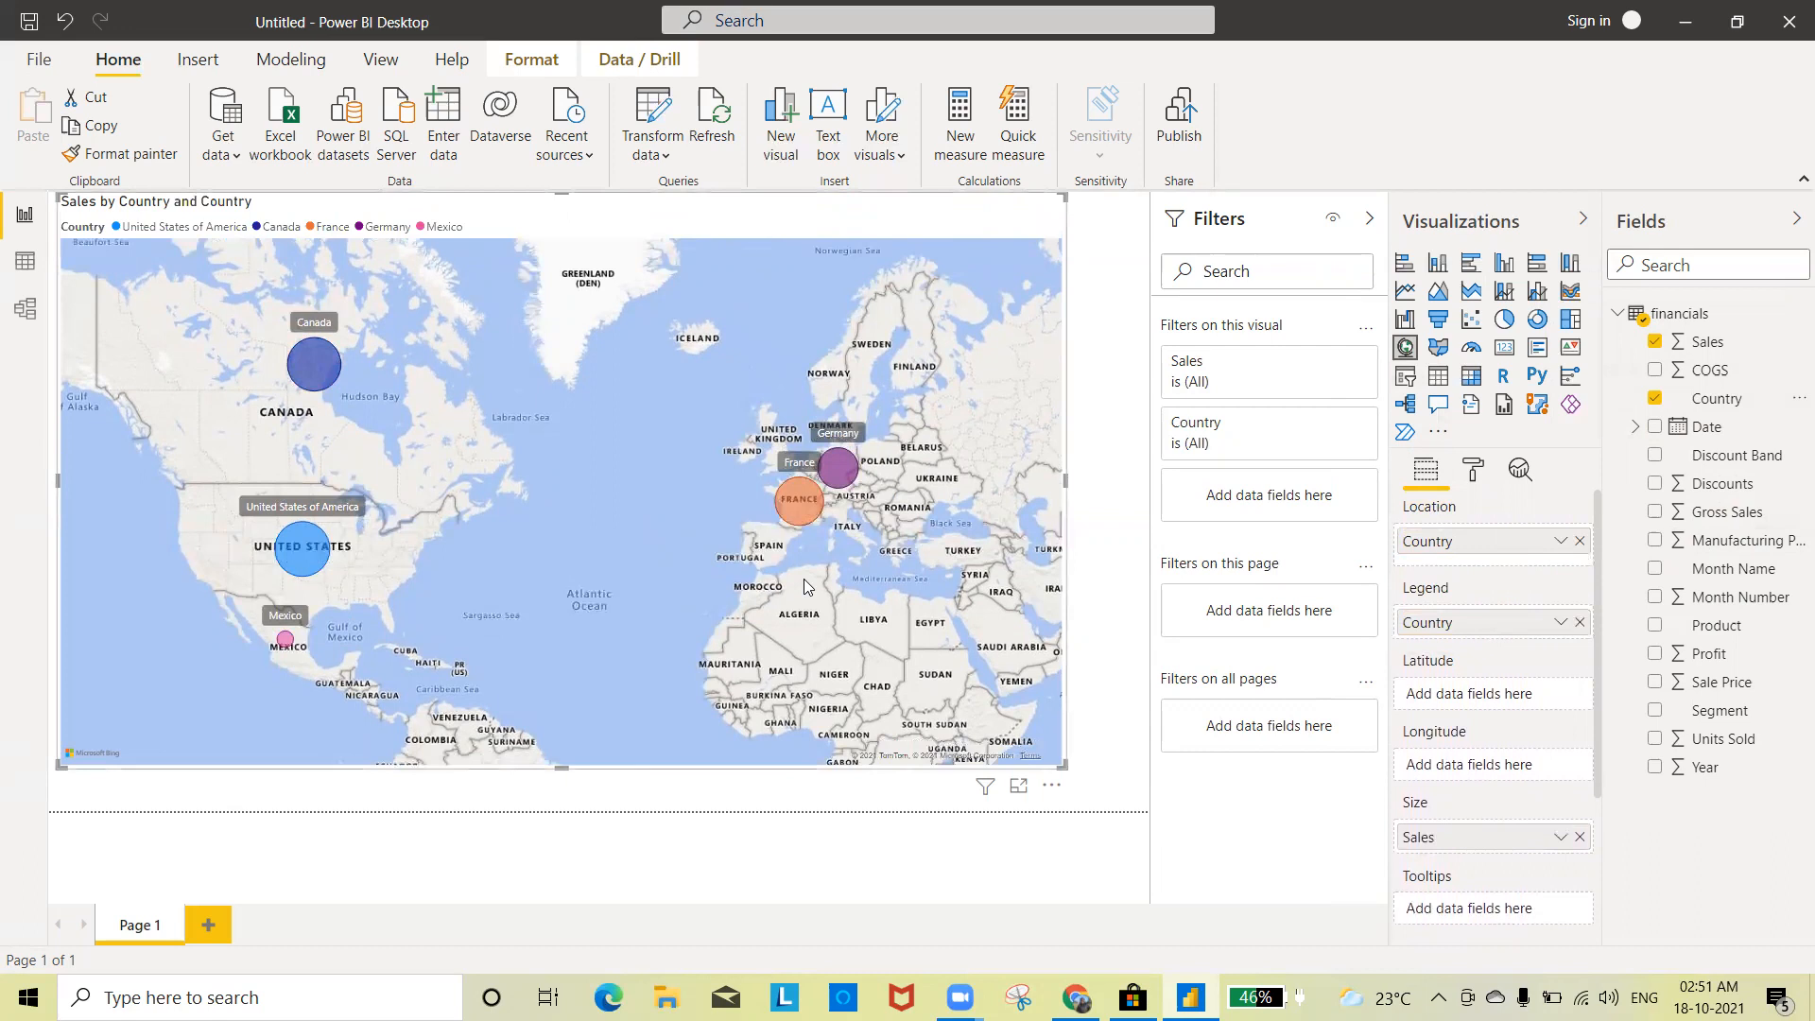
mouse_move(322, 369)
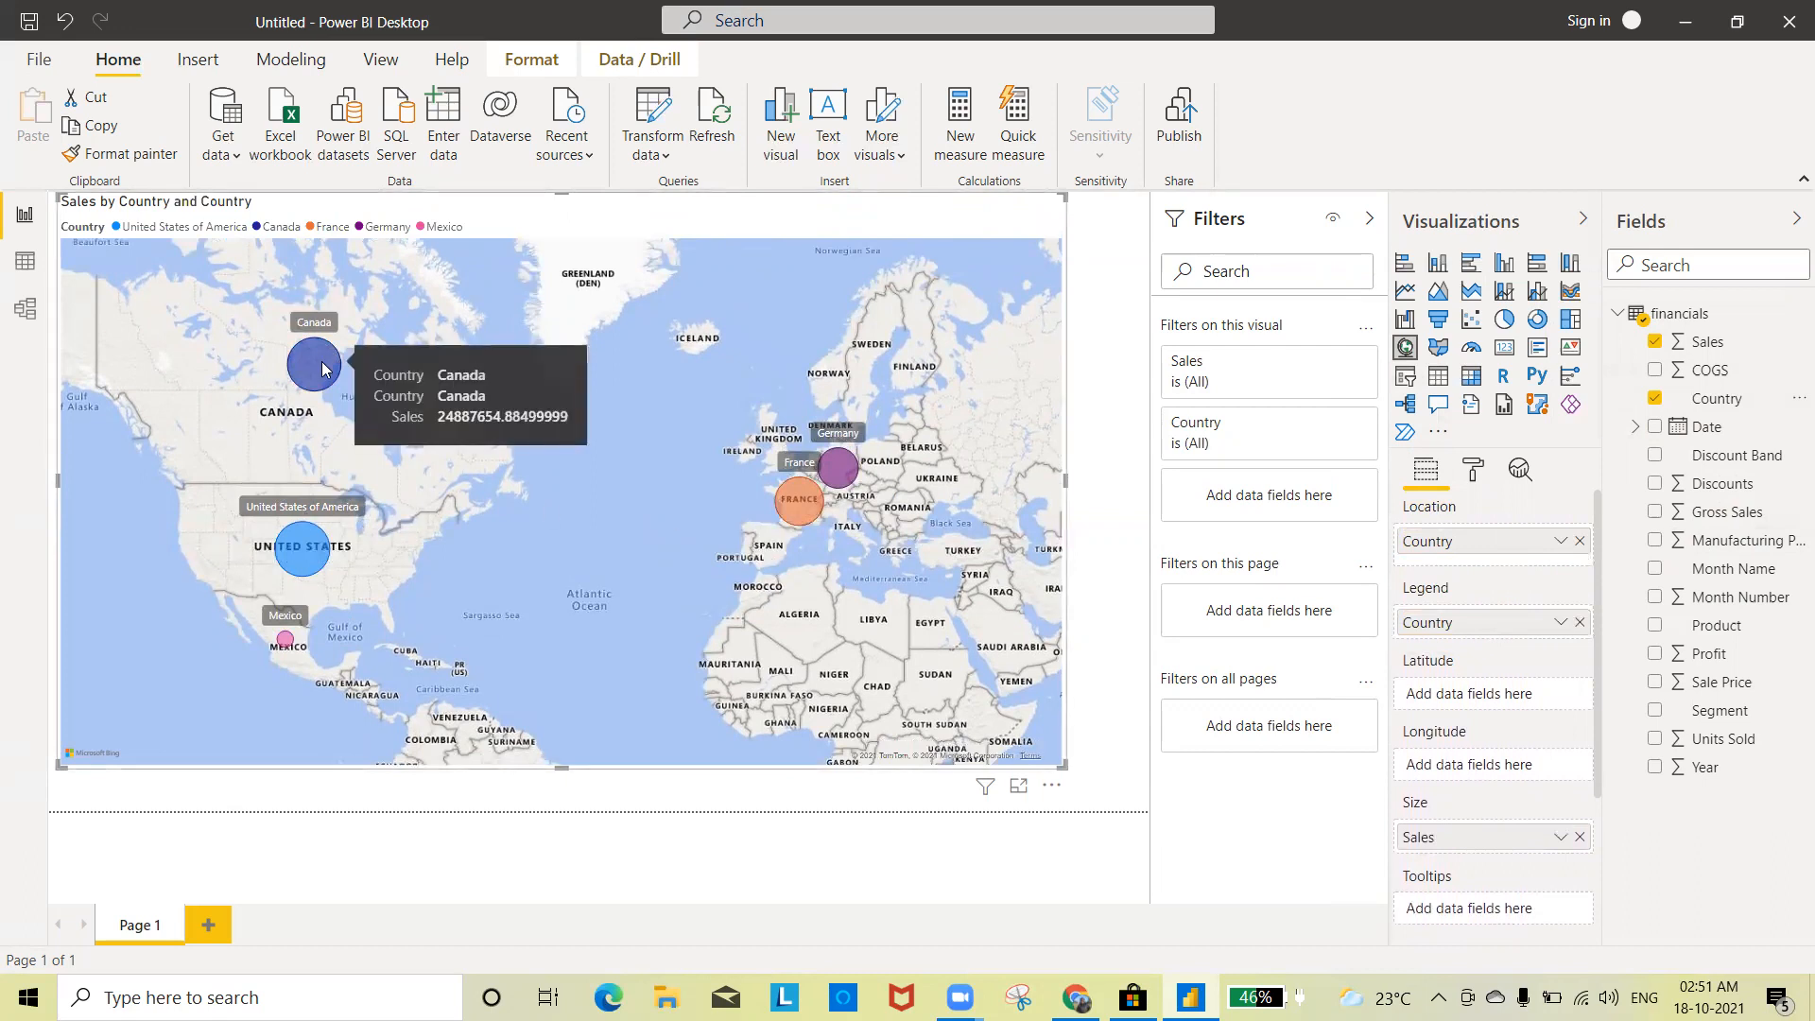
mouse_move(299, 565)
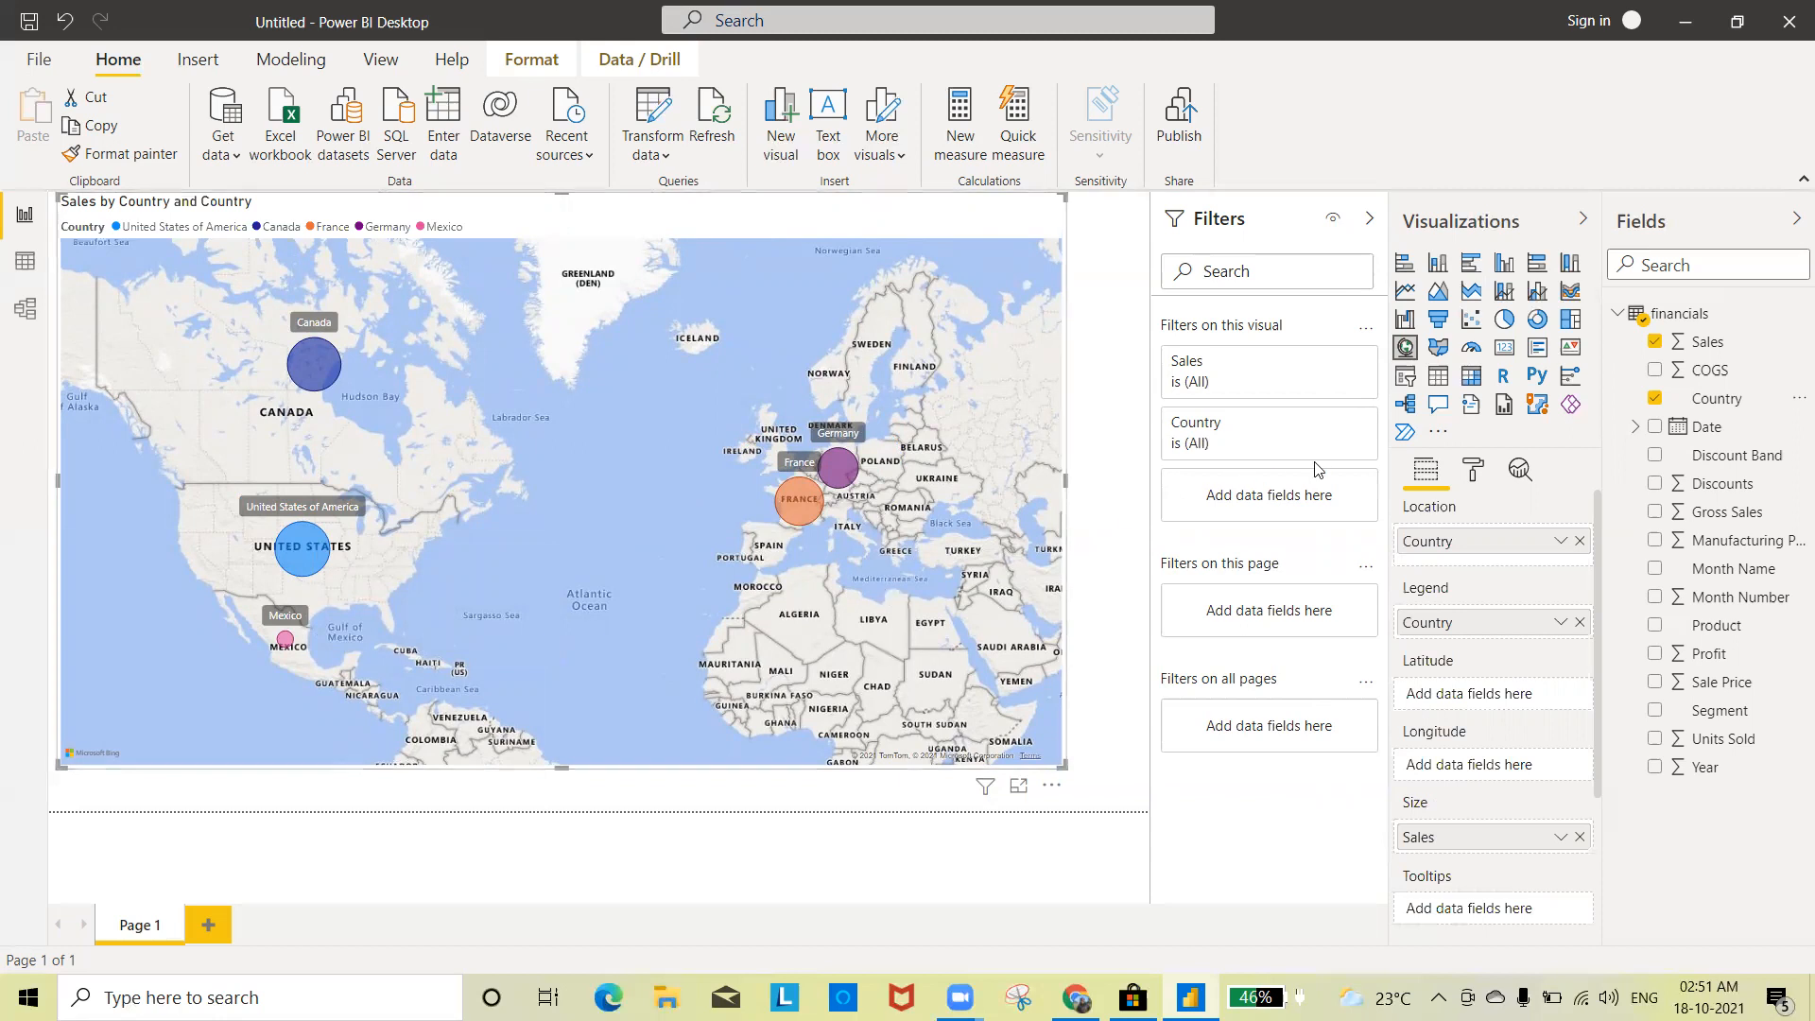
left_click(1473, 470)
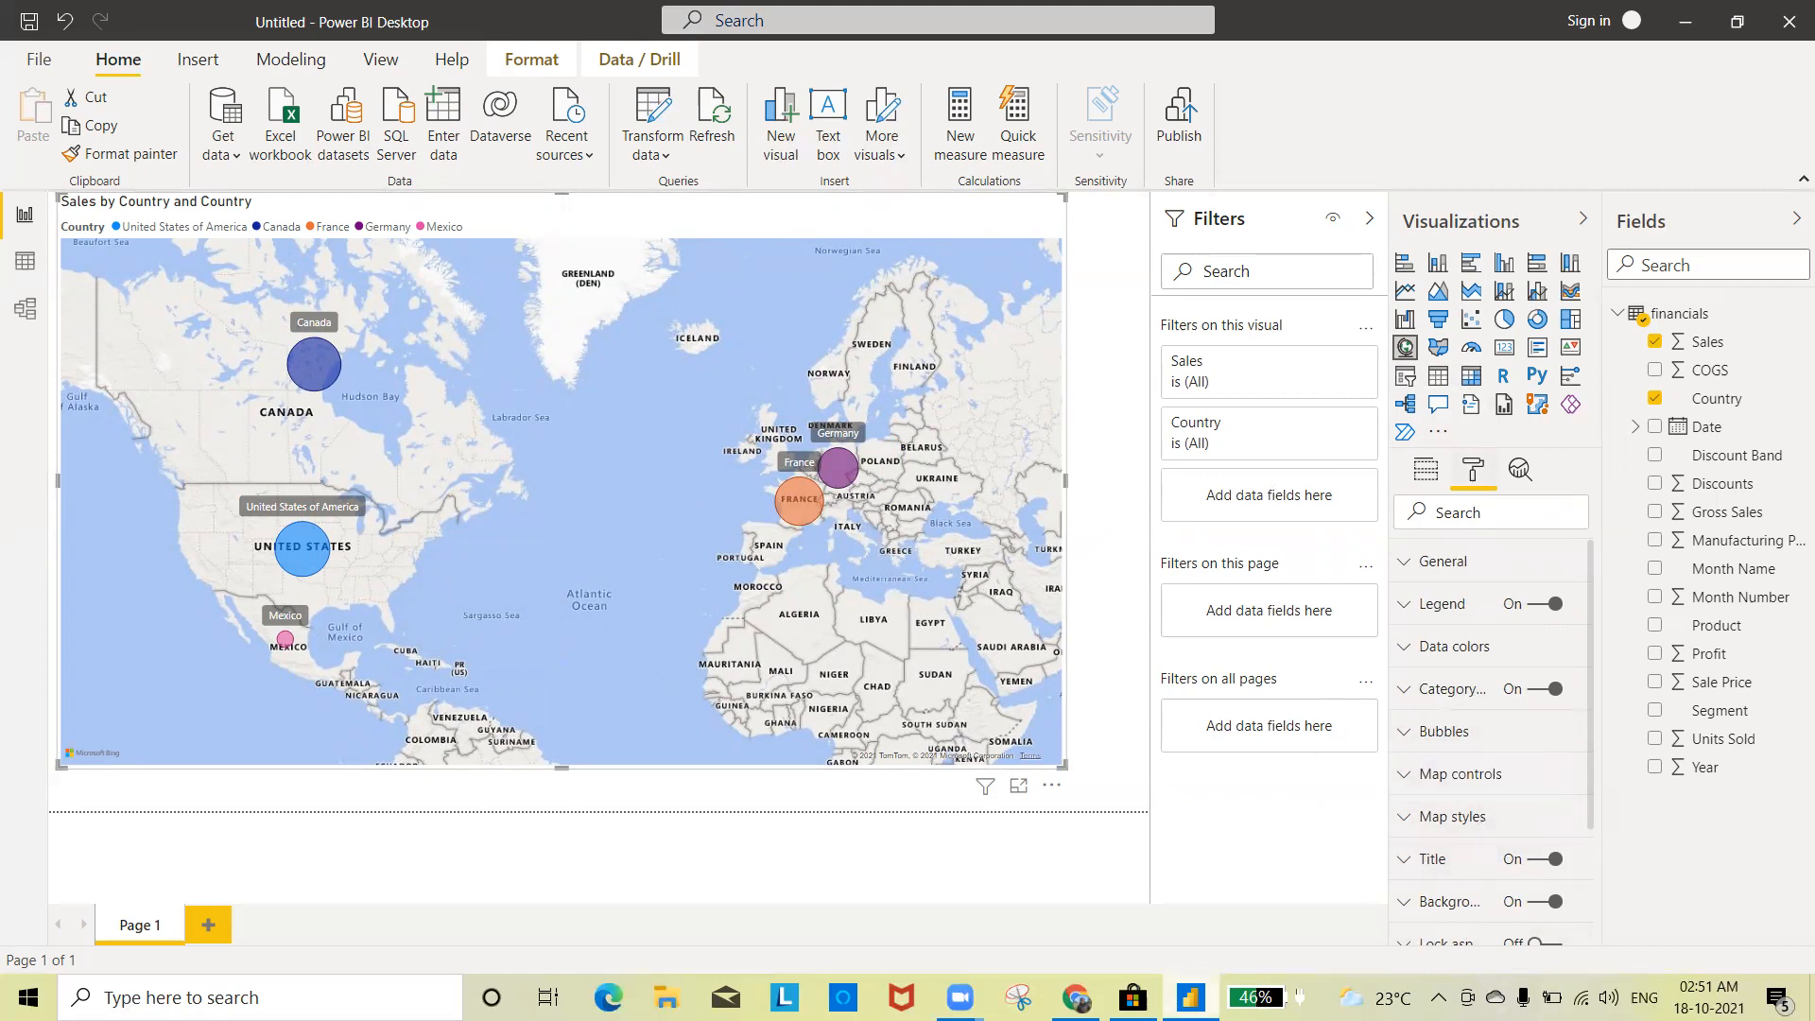
Step: Save the report on the Desktop as a Power BI file named sample
left_click(42, 64)
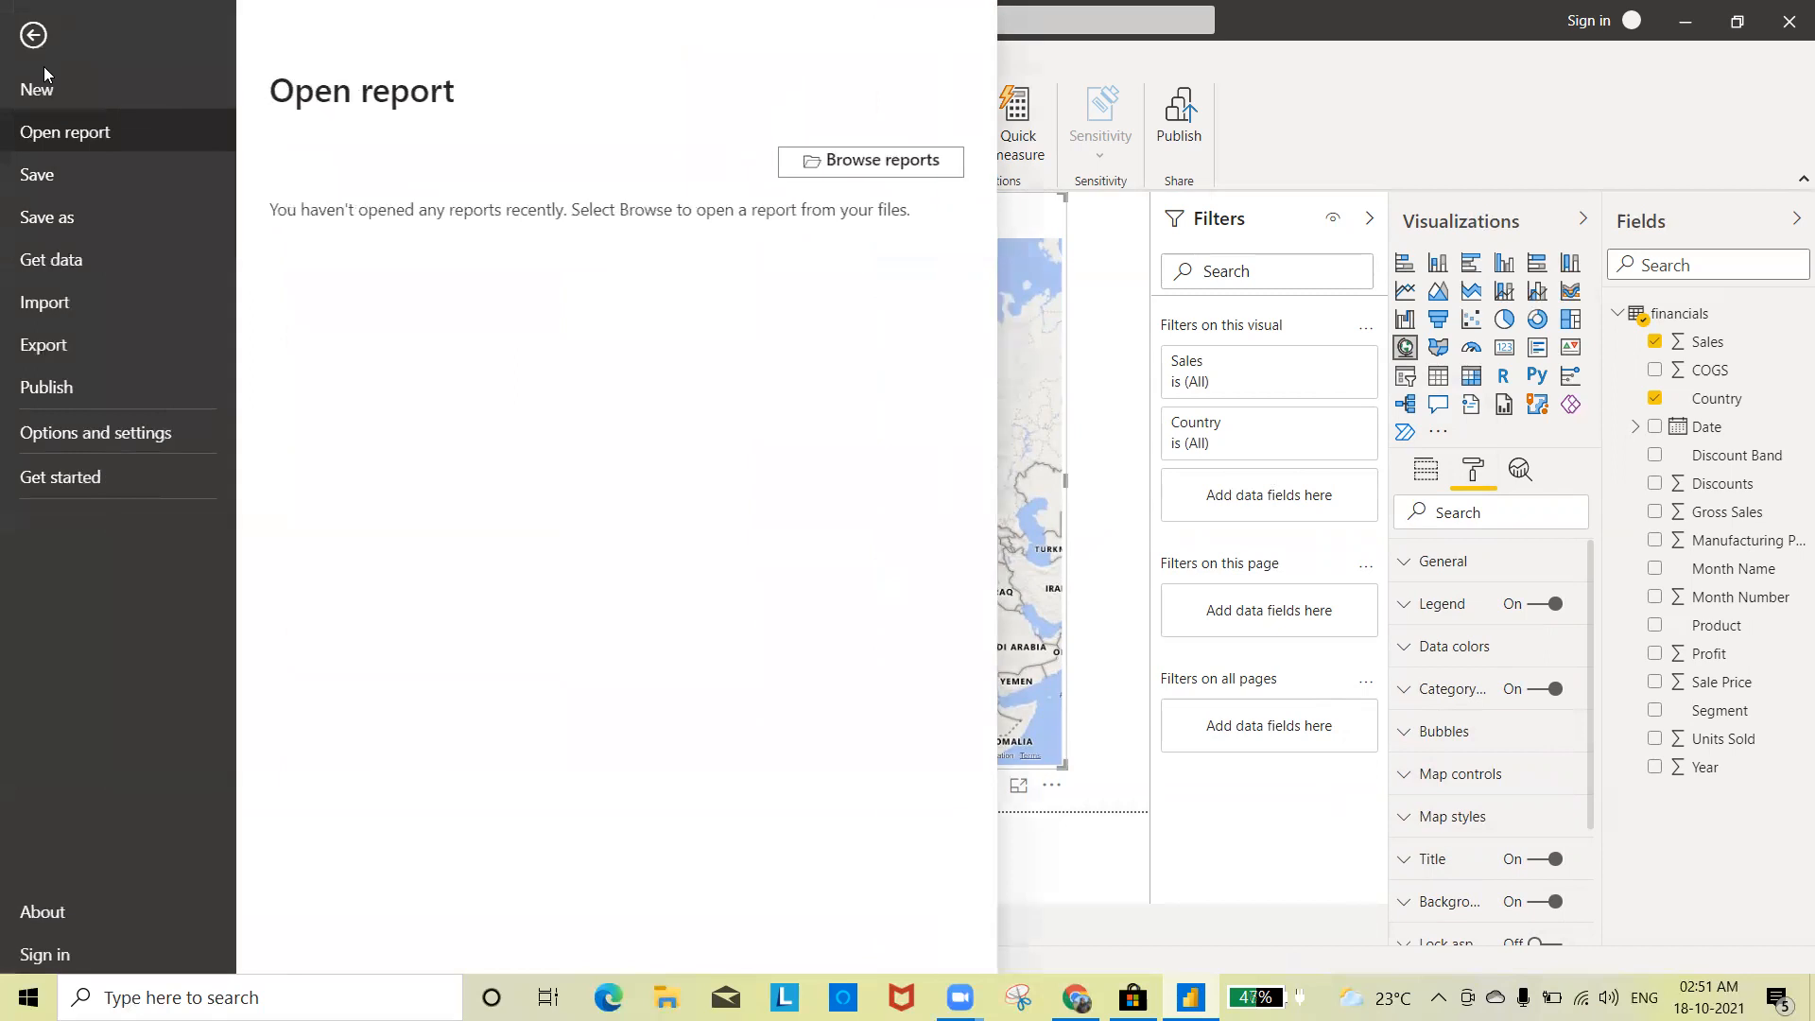
left_click(98, 301)
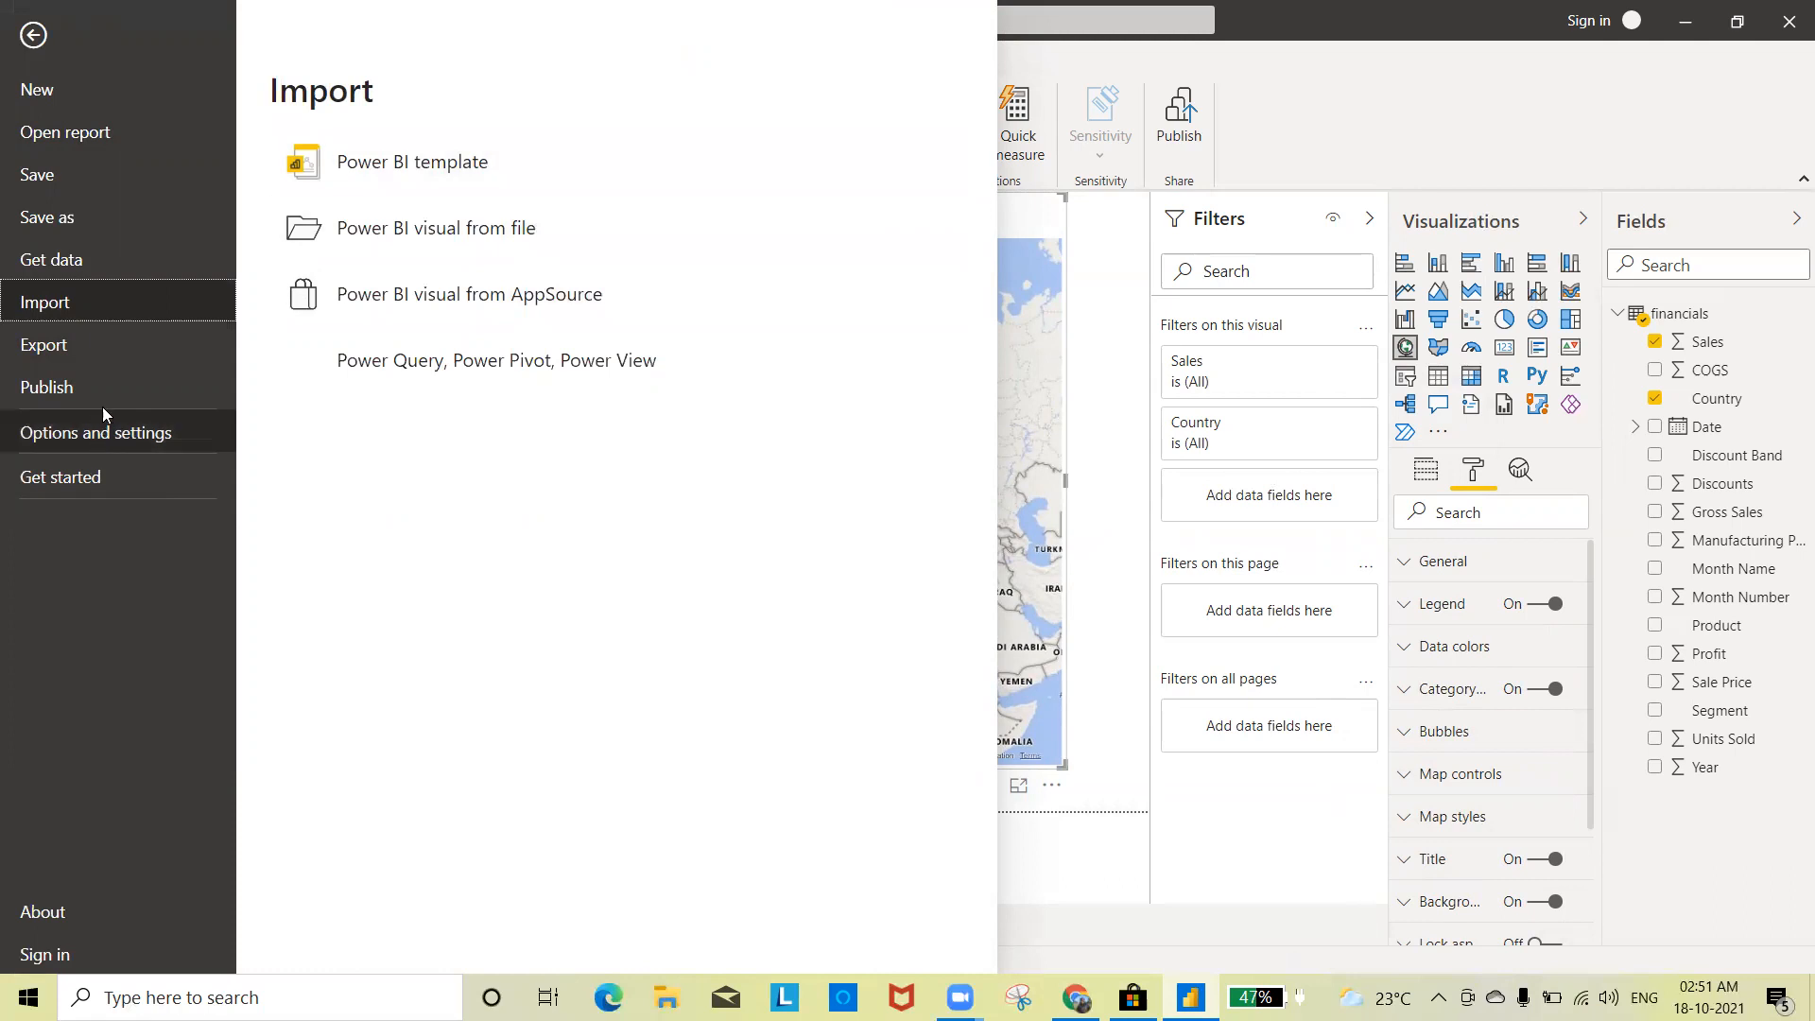
left_click(130, 219)
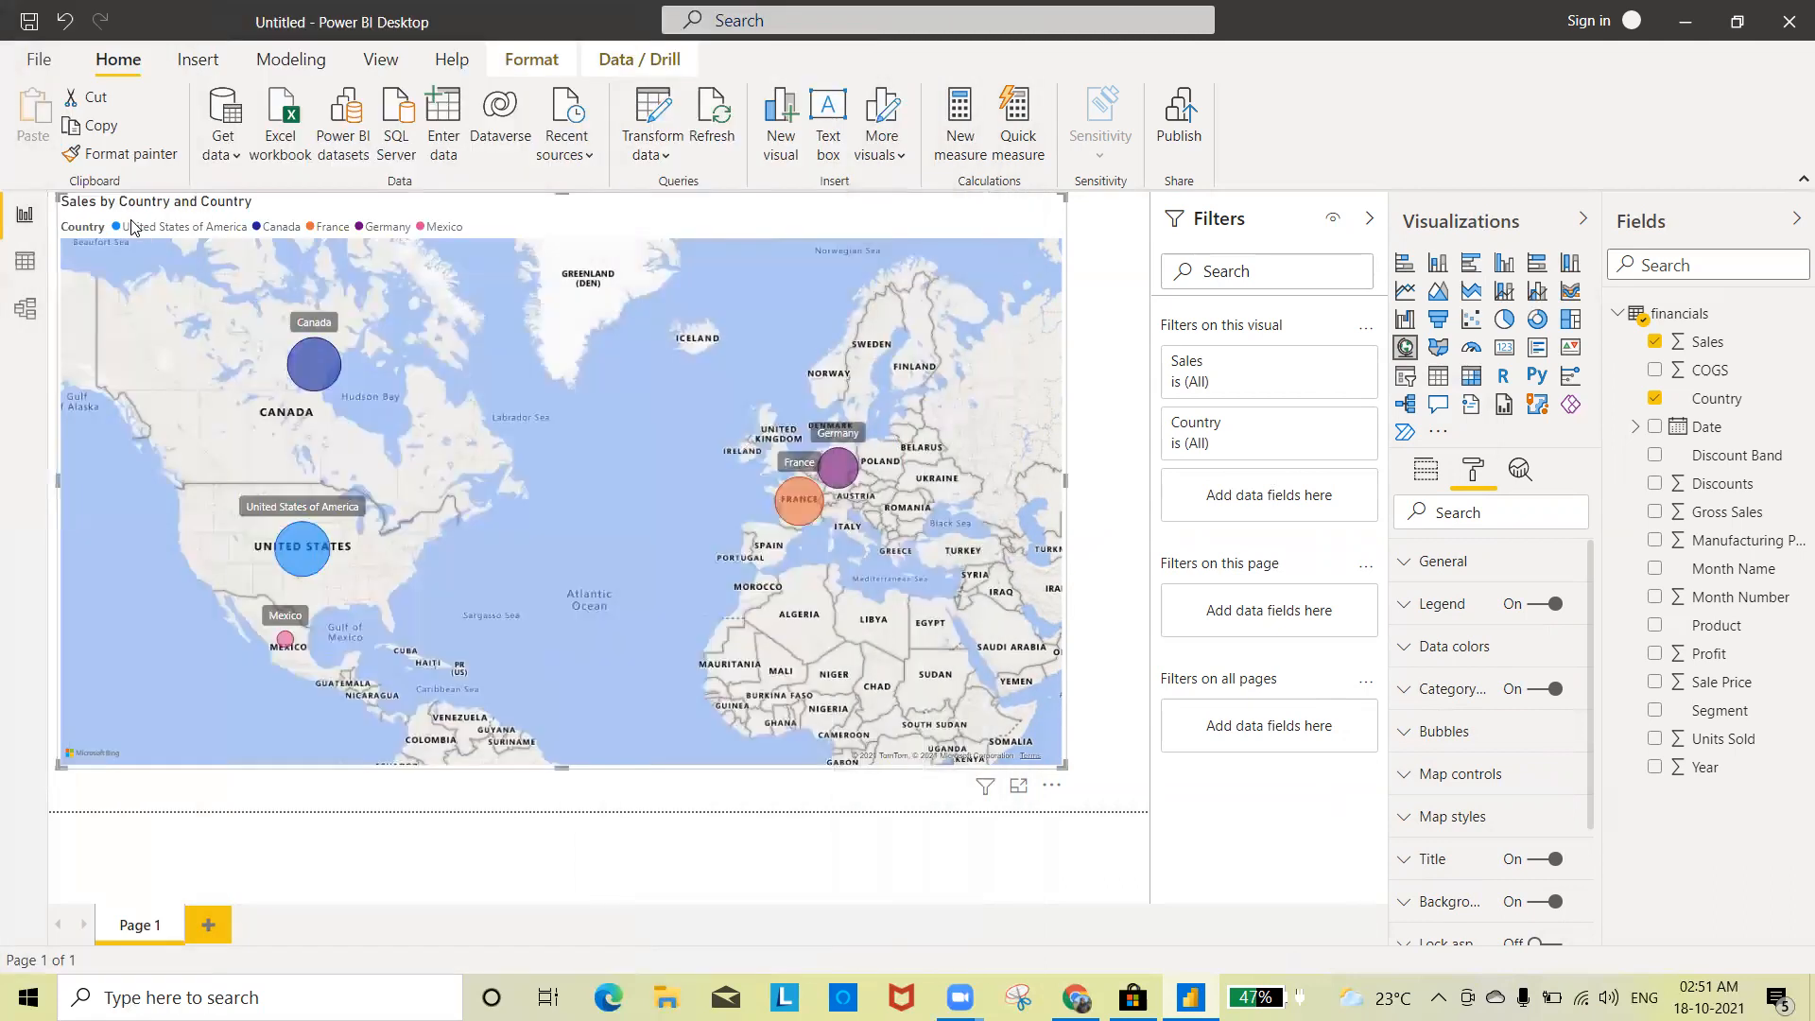
left_click(301, 473)
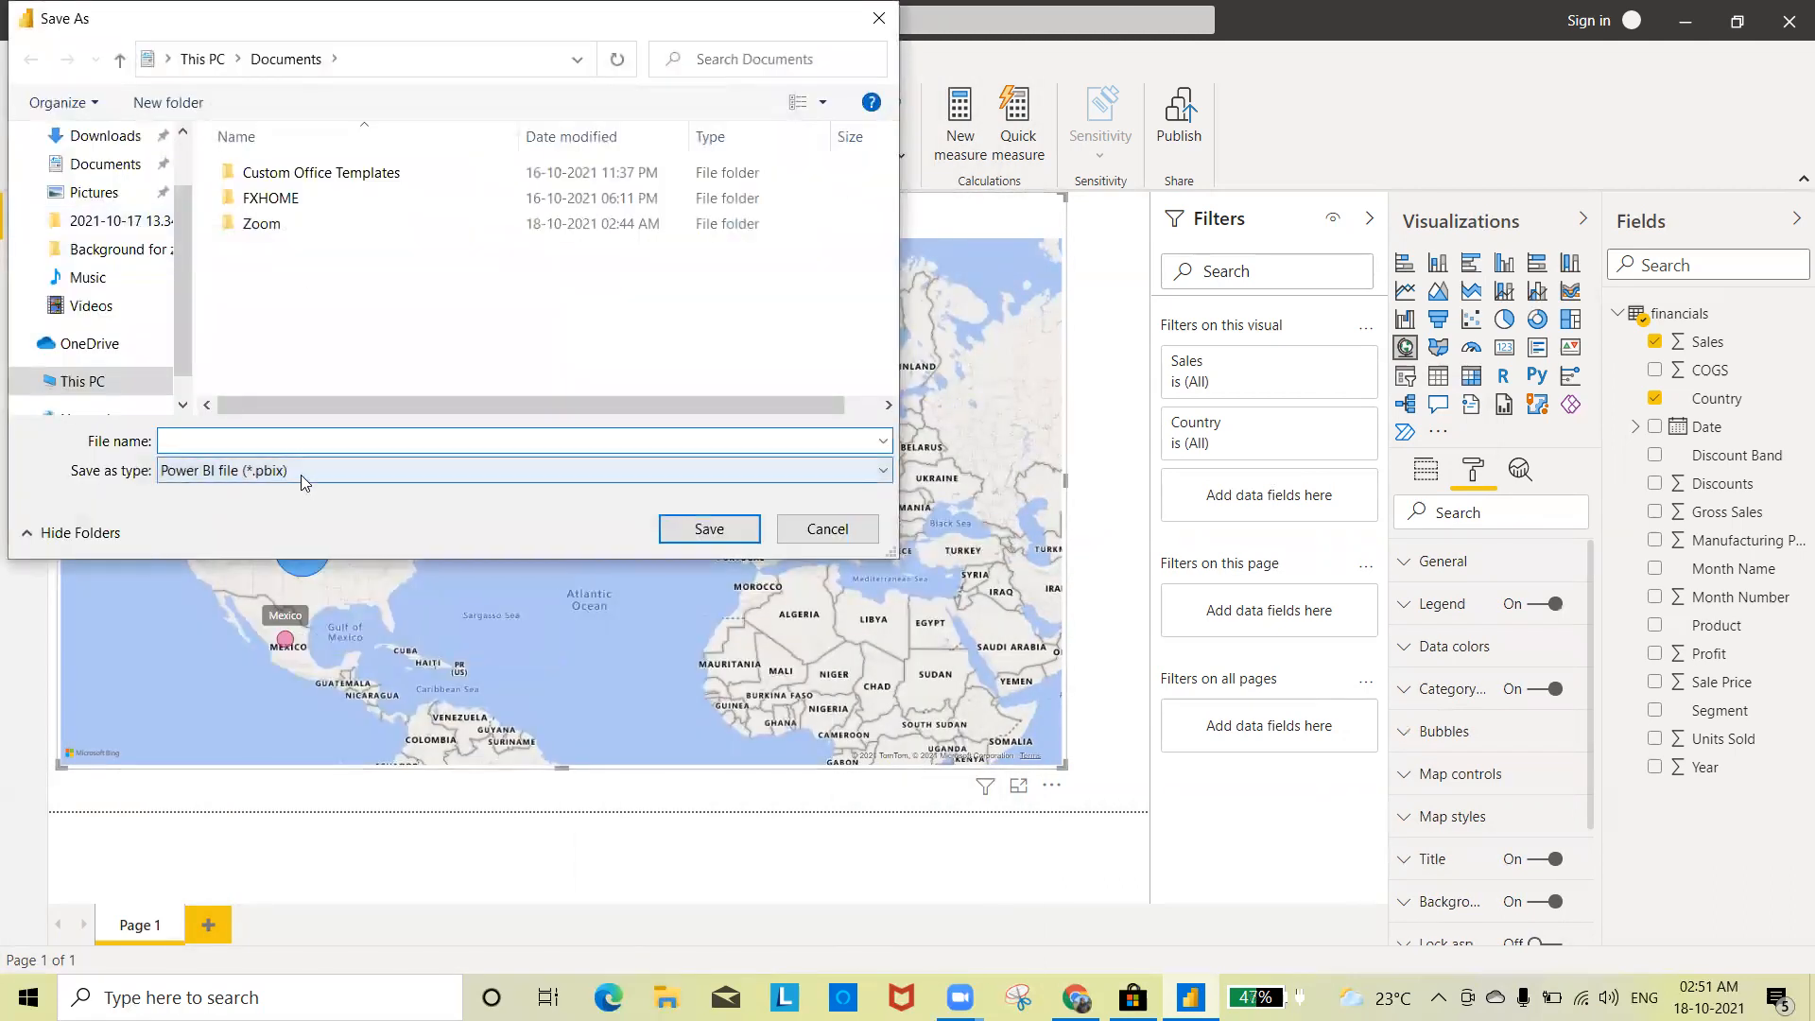
left_click(301, 475)
left_click(242, 448)
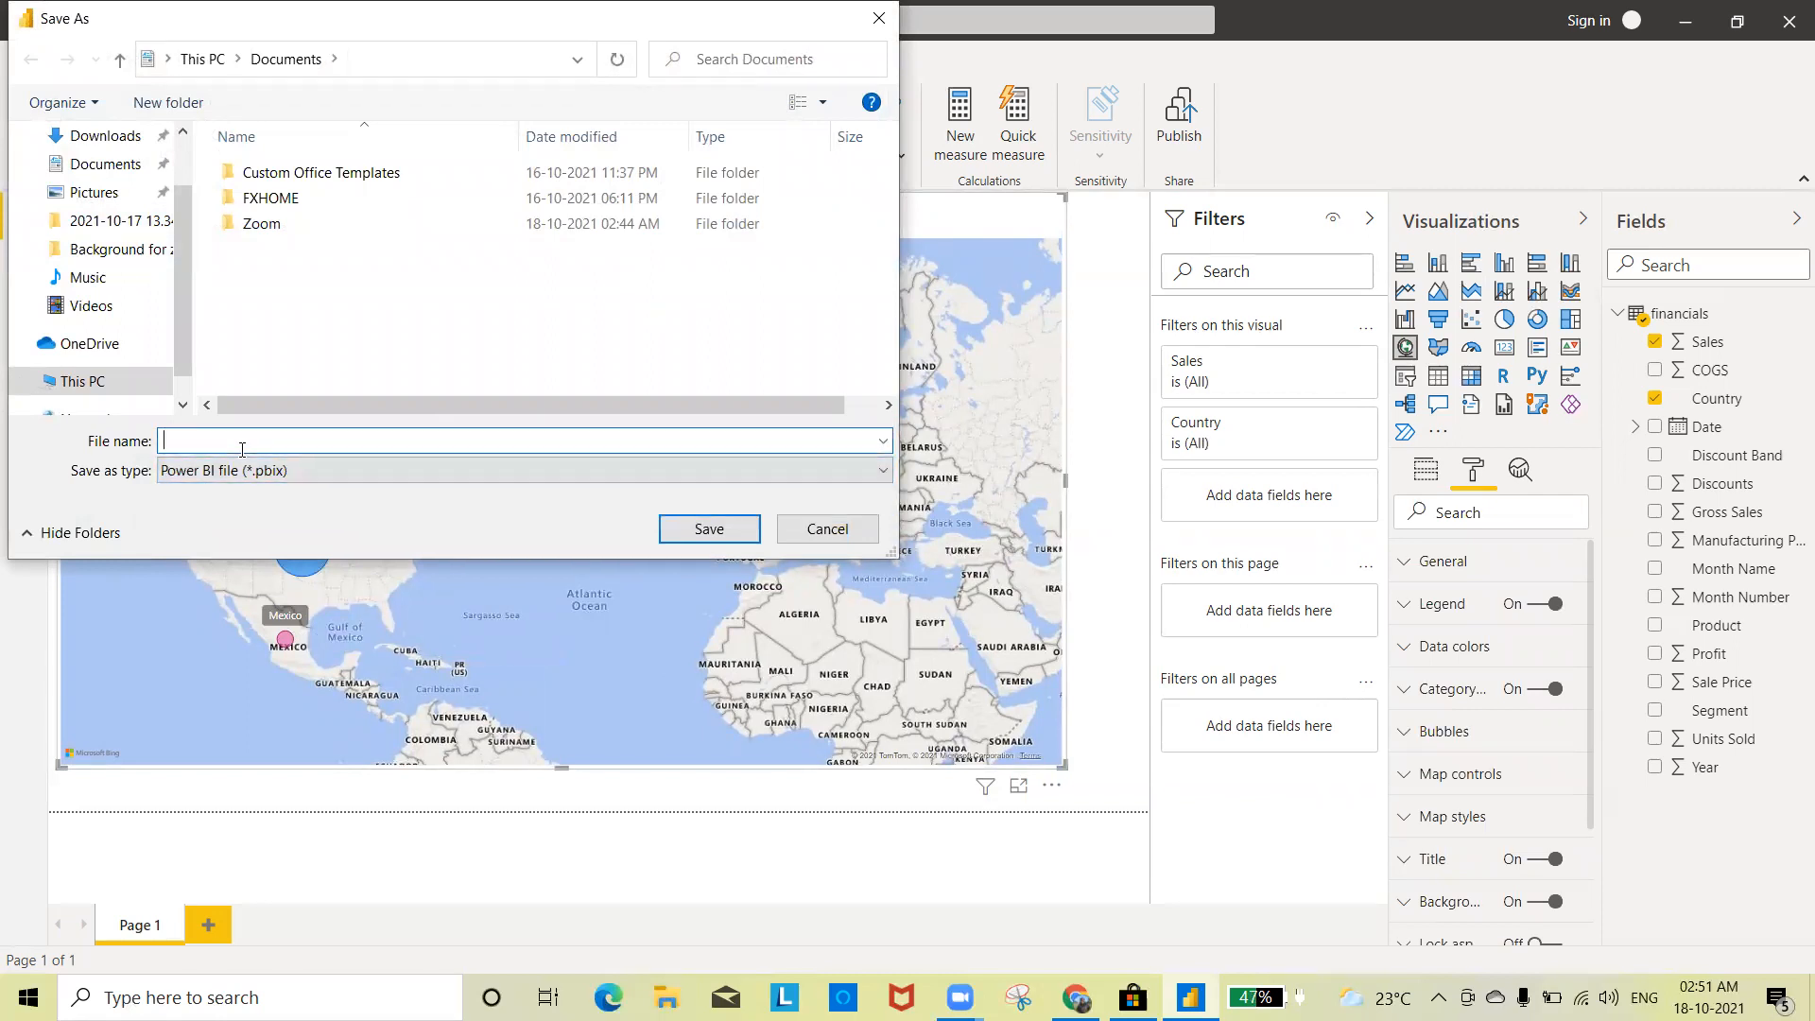
scroll(62, 244, "up", 1)
left_click(90, 182)
left_click(343, 442)
type("sample")
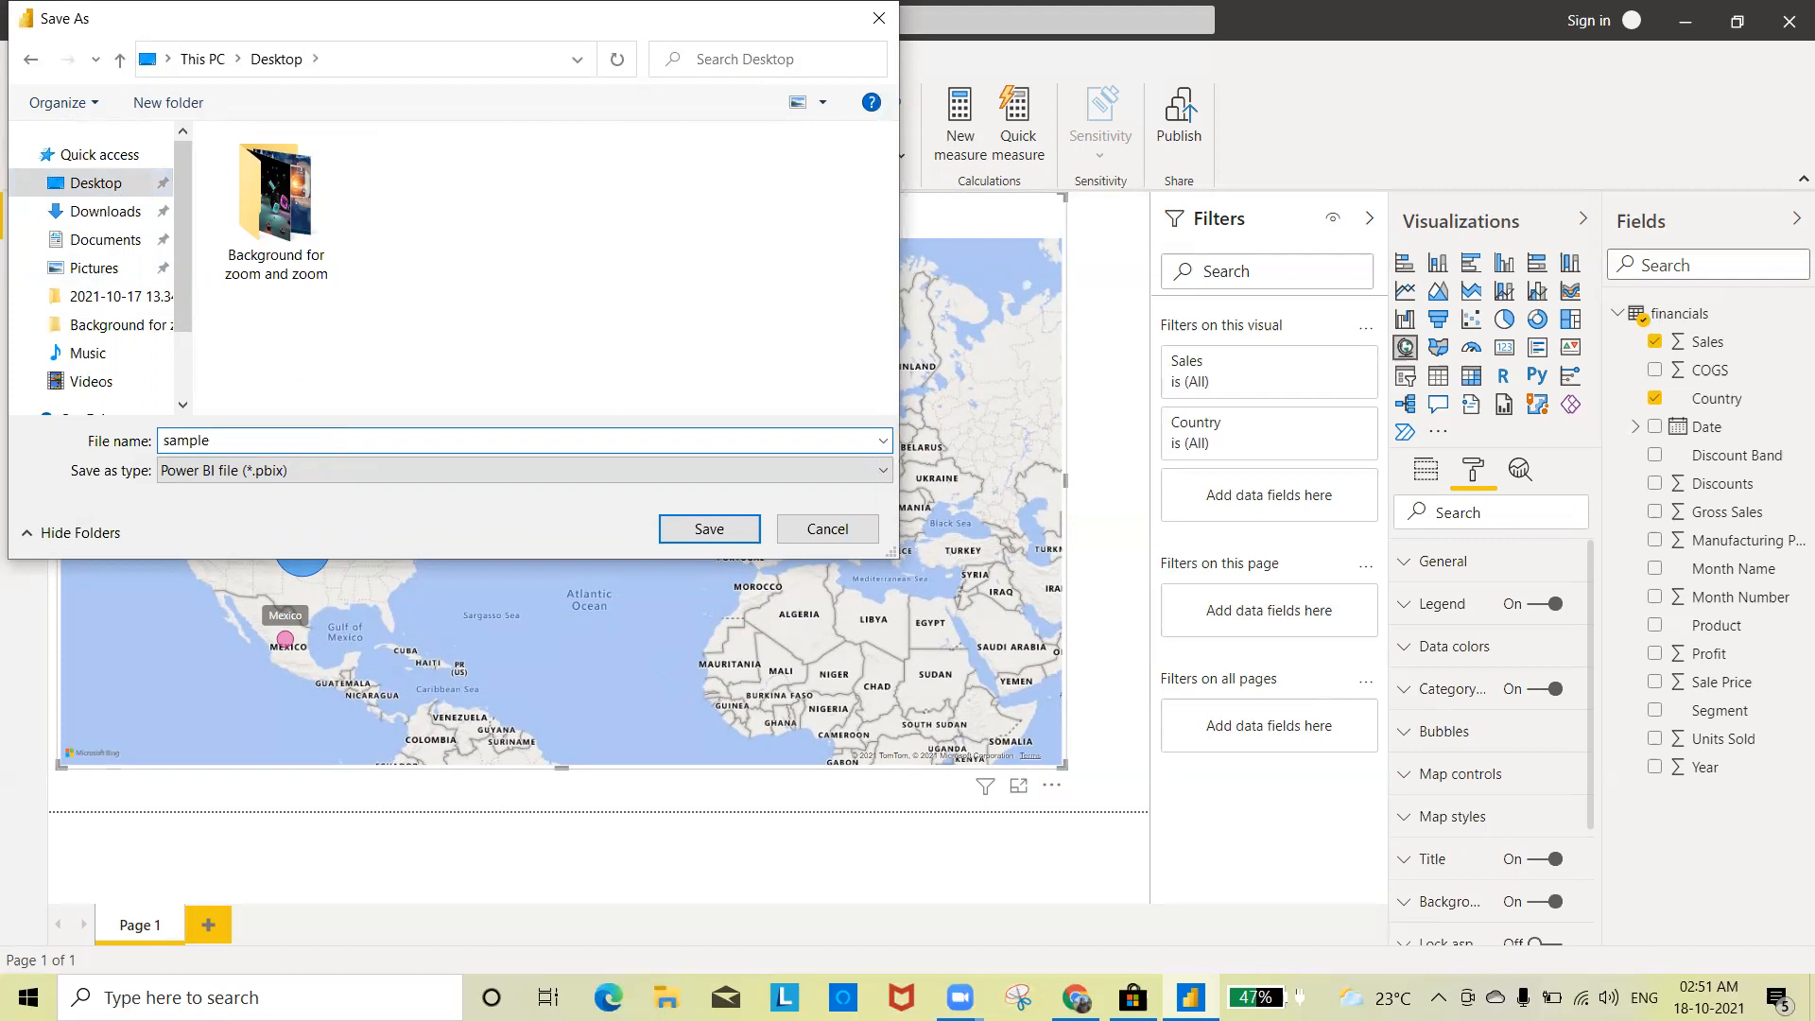
left_click(735, 526)
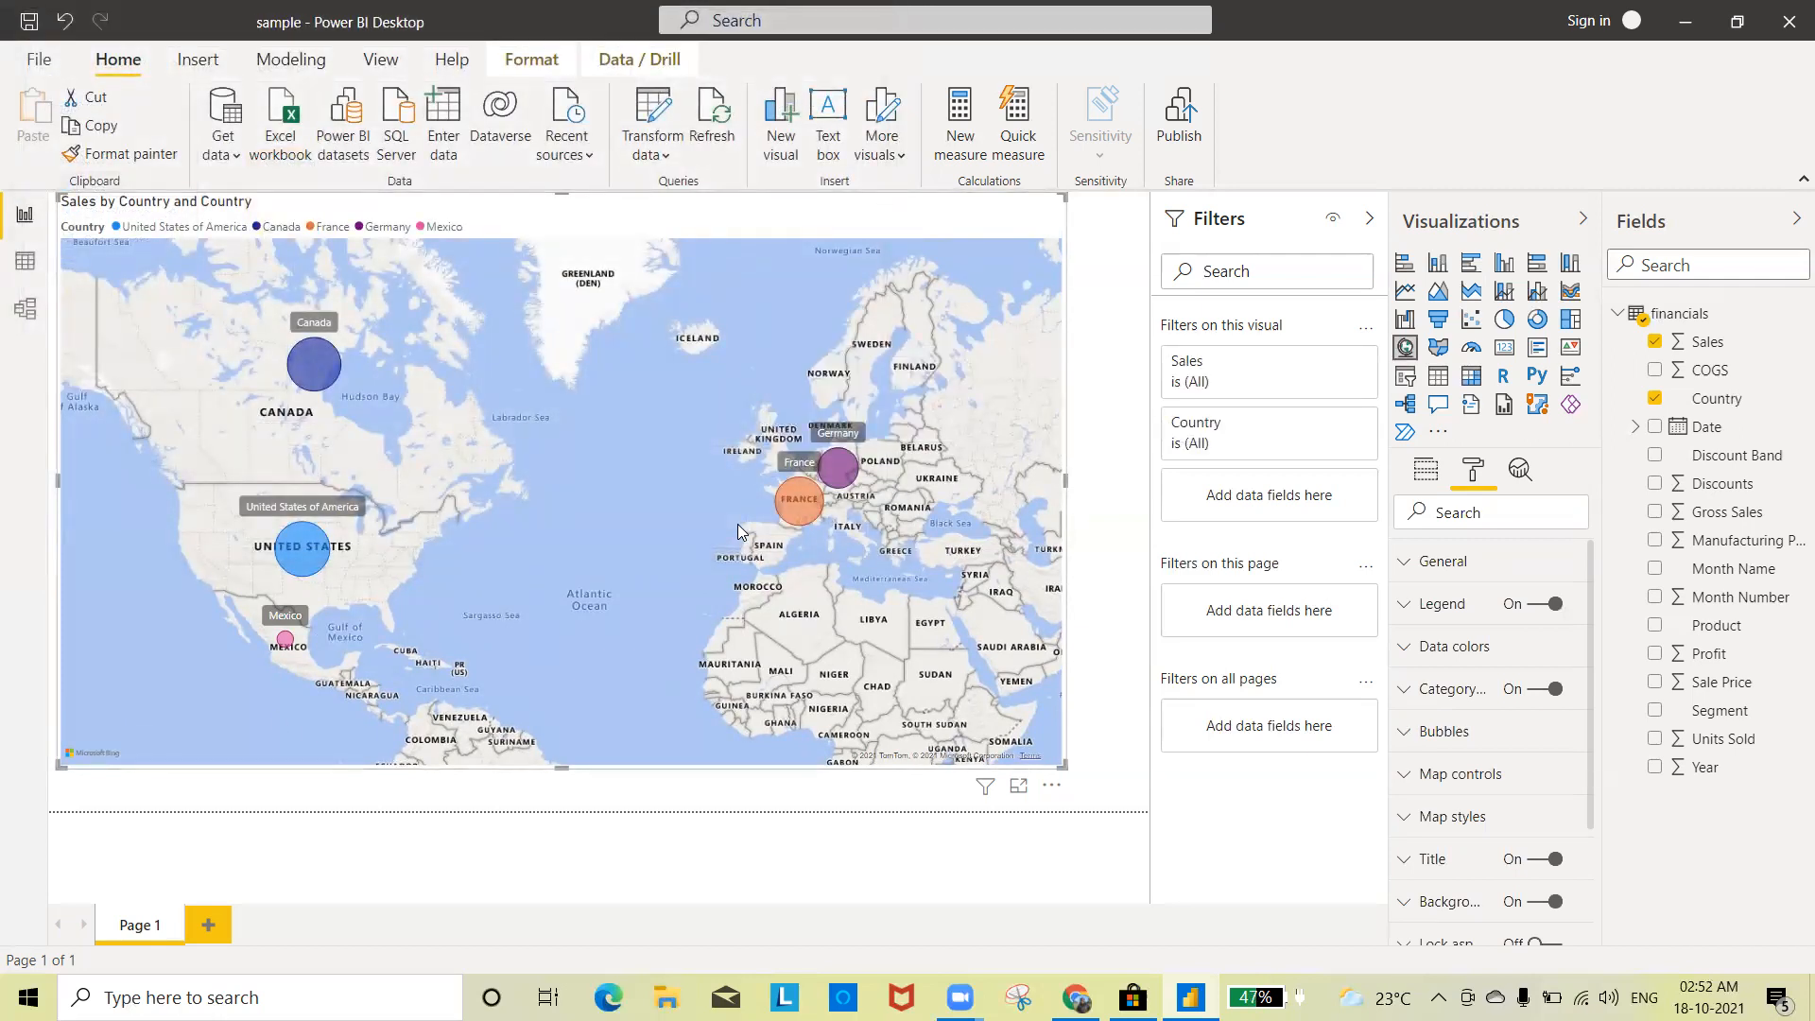
Step: Close Power BI Desktop and the Microsoft Store, and minimize the browser to show the desktop
left_click(1788, 21)
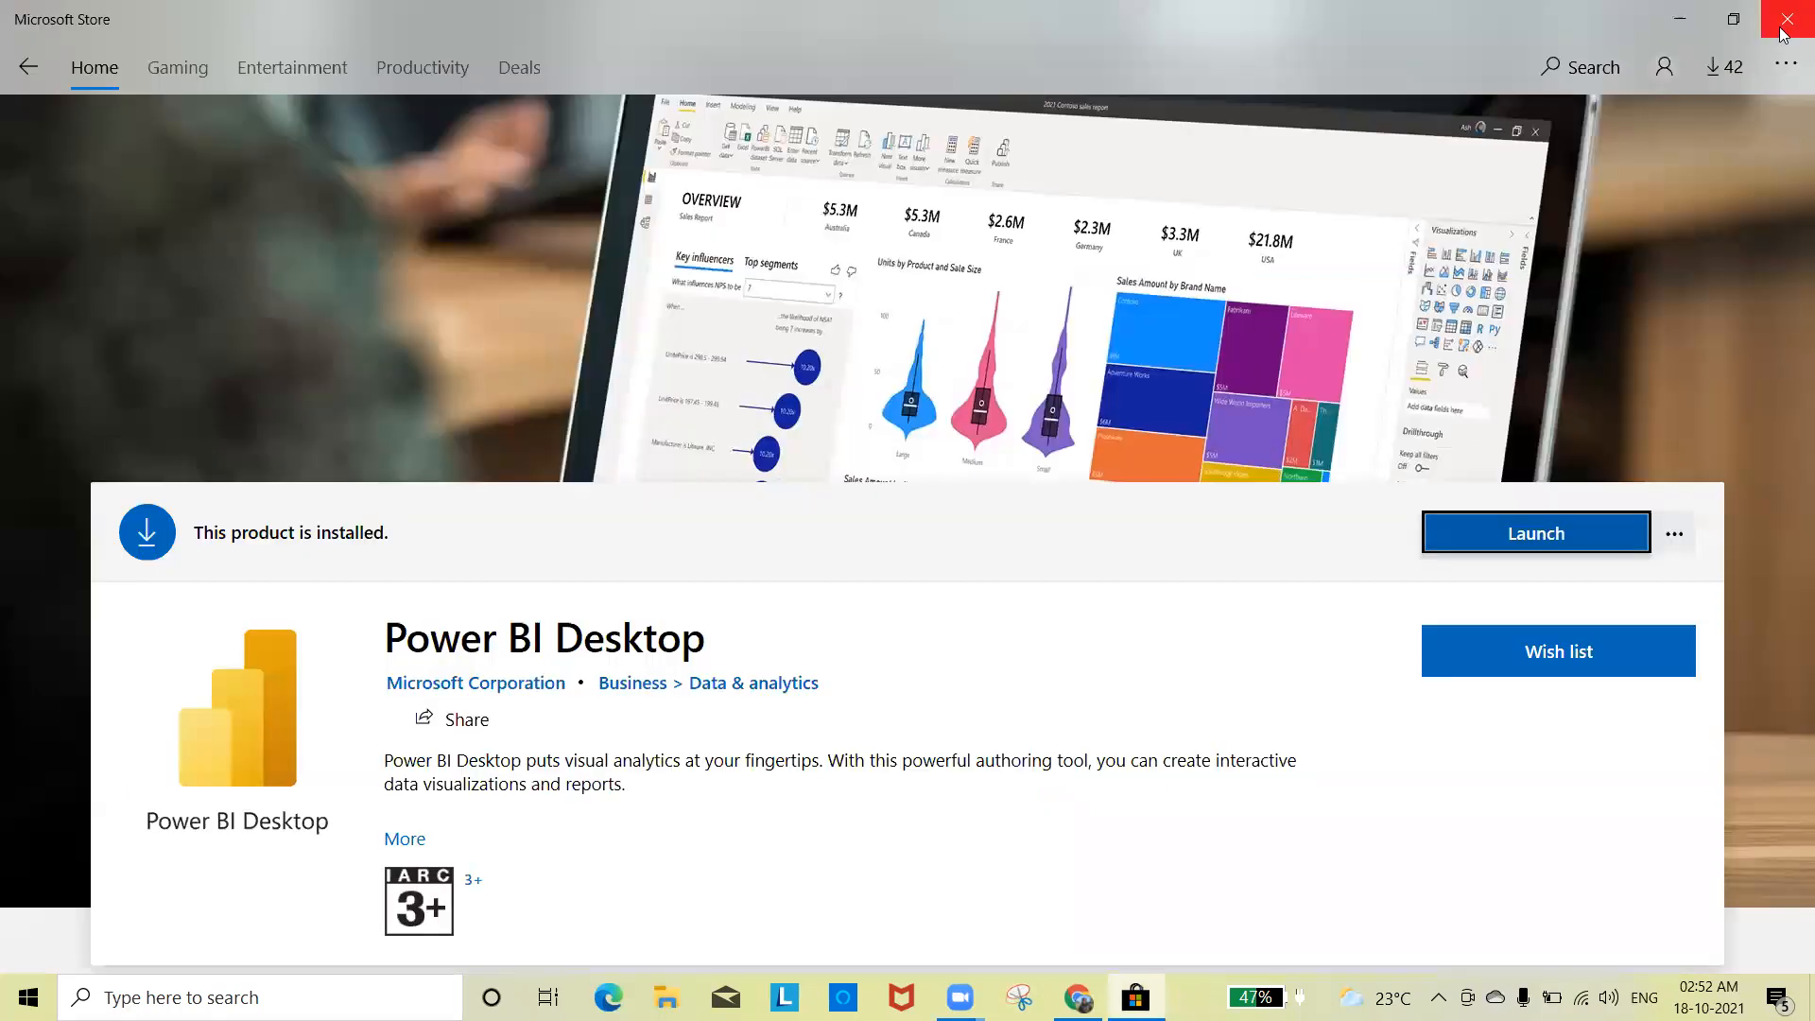
left_click(1783, 31)
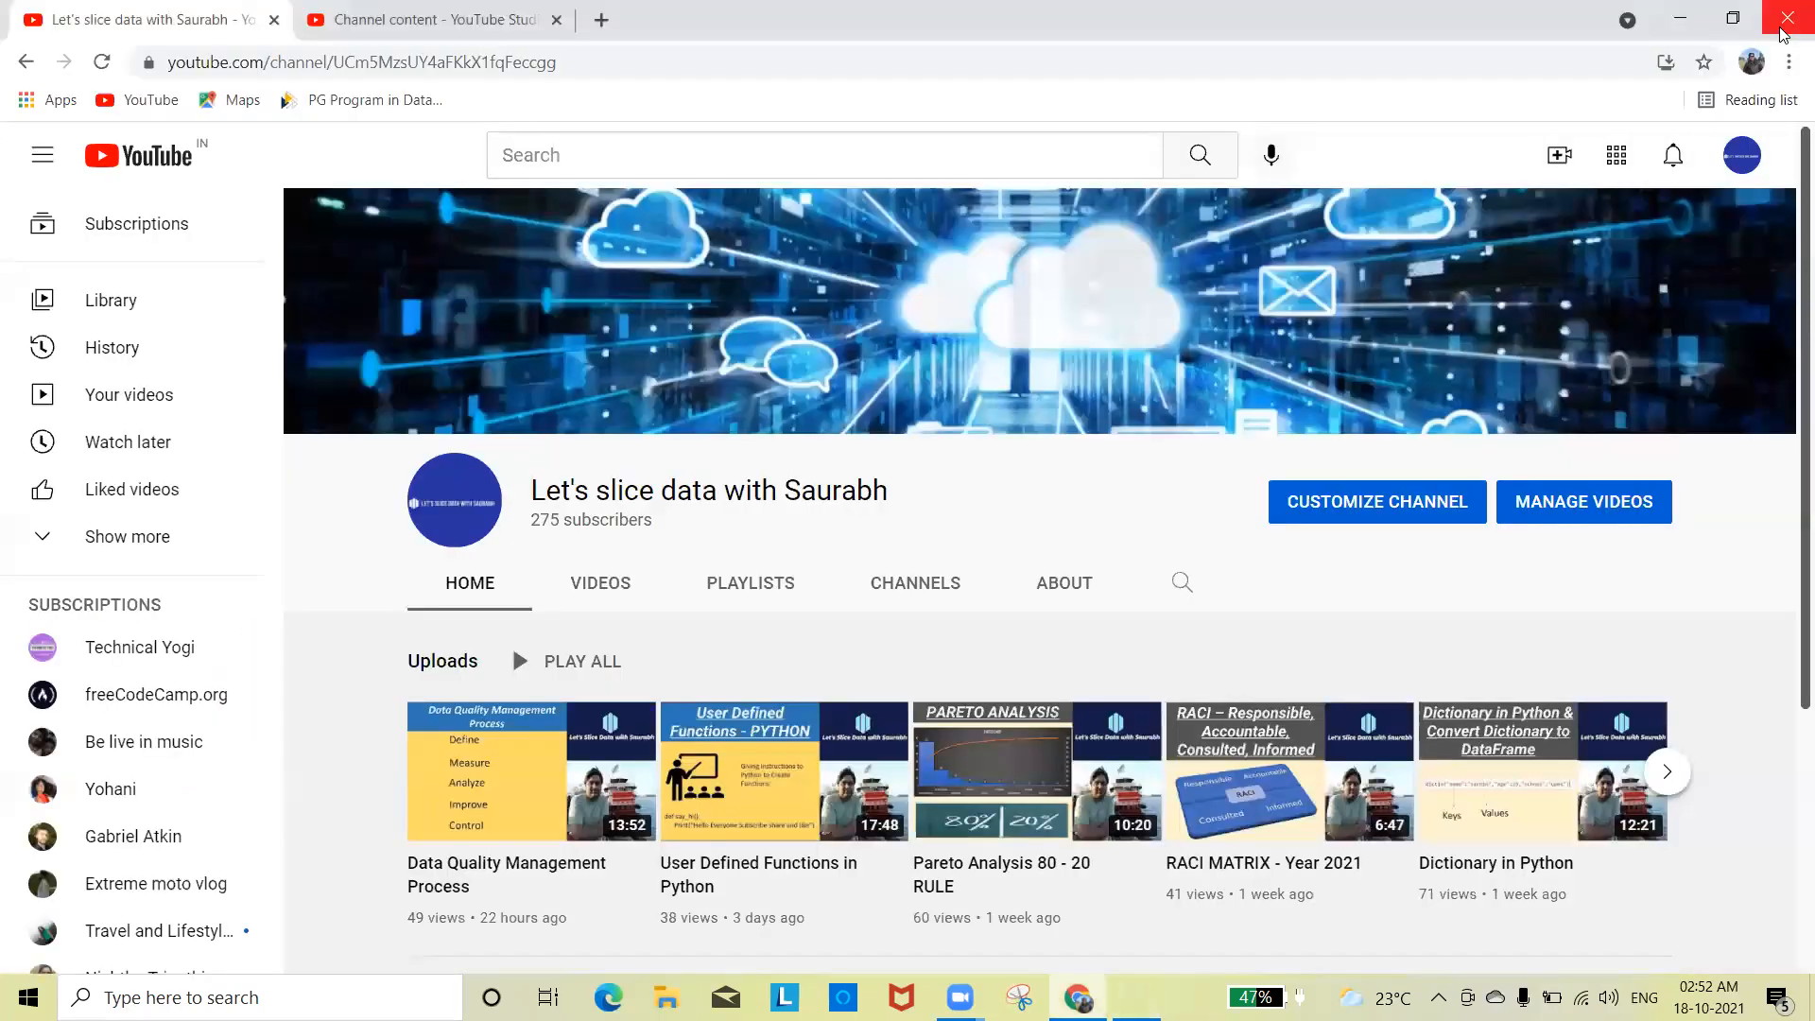
left_click(1680, 18)
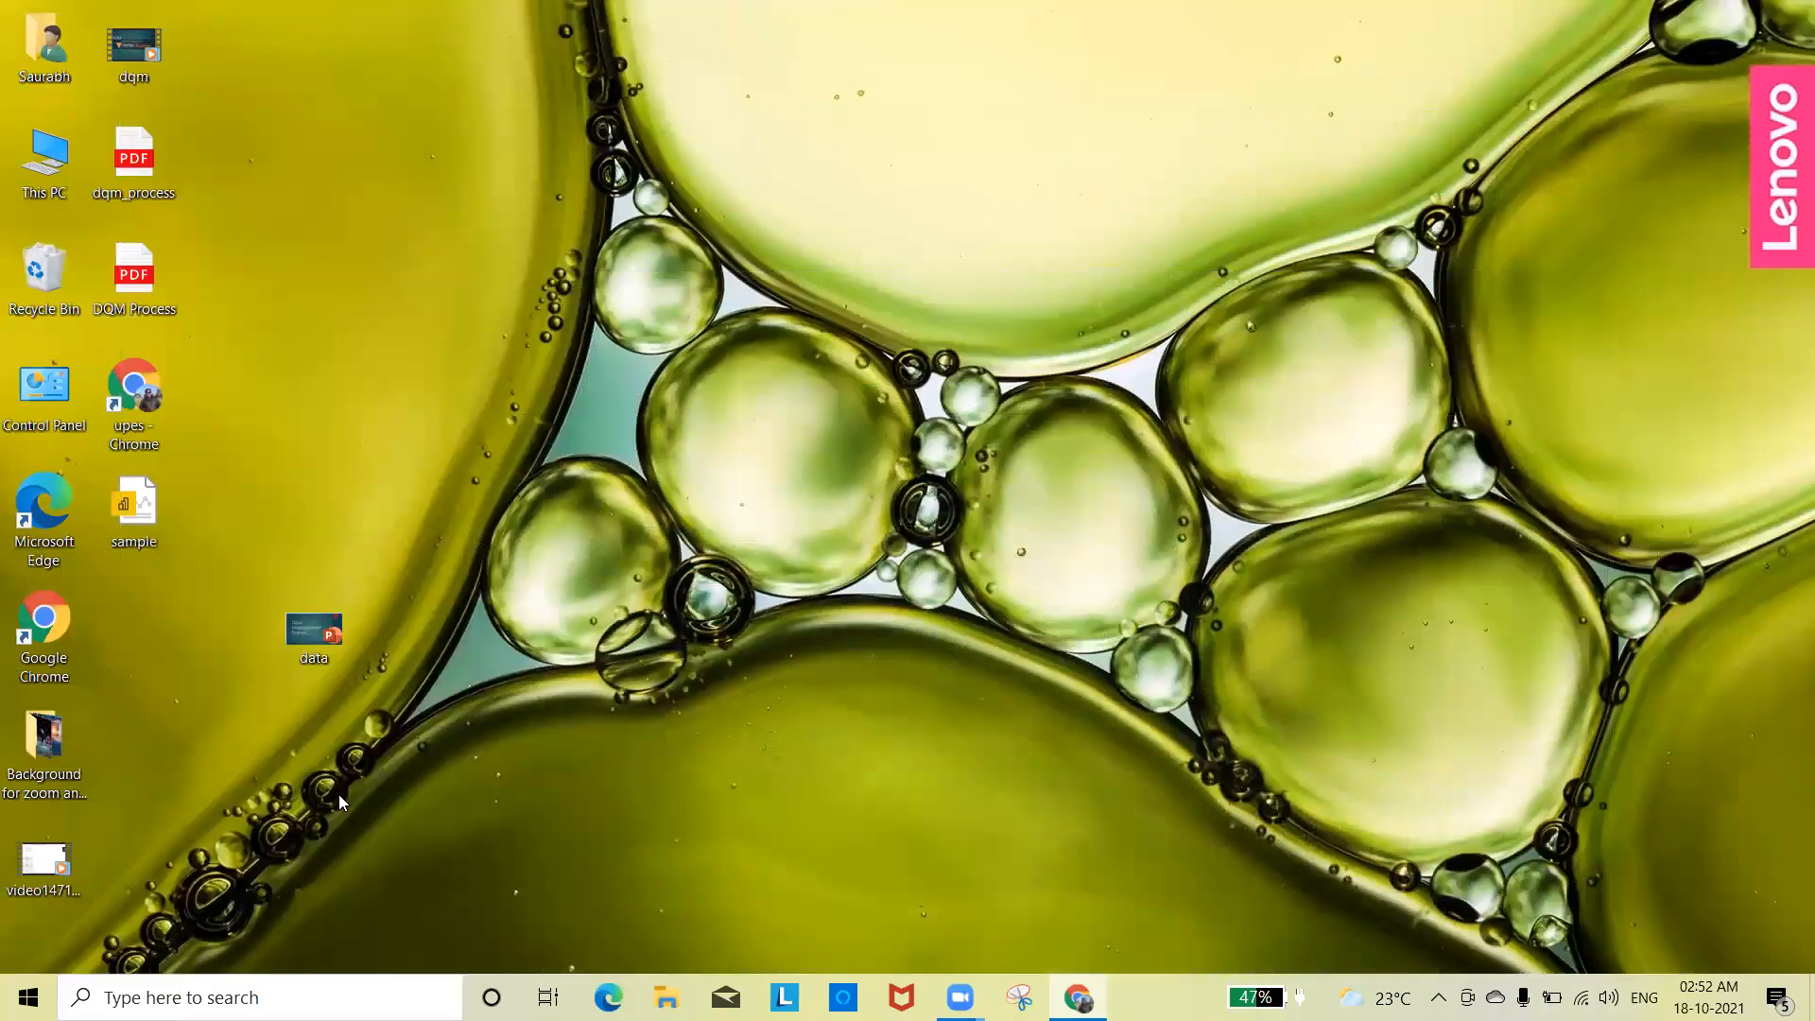
Step: Reopen the saved sample report from the desktop and dismiss the mobile layout announcement
double_click(130, 501)
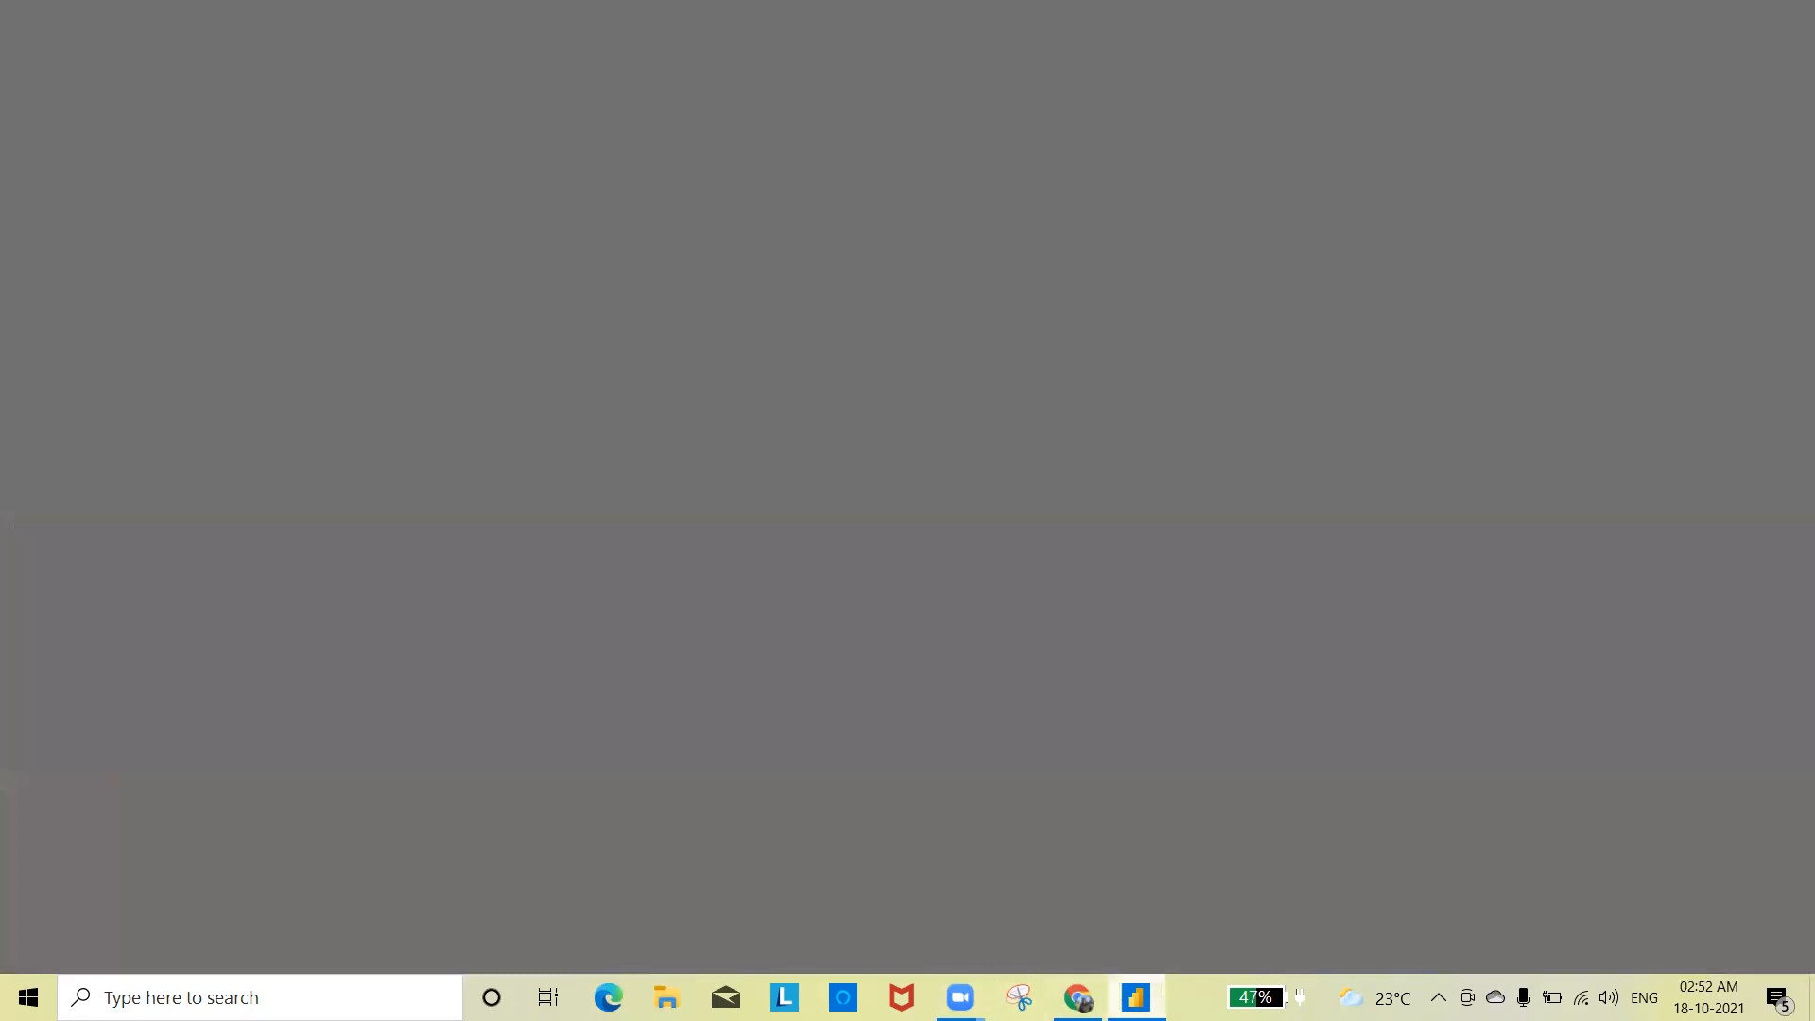
mouse_move(1135, 997)
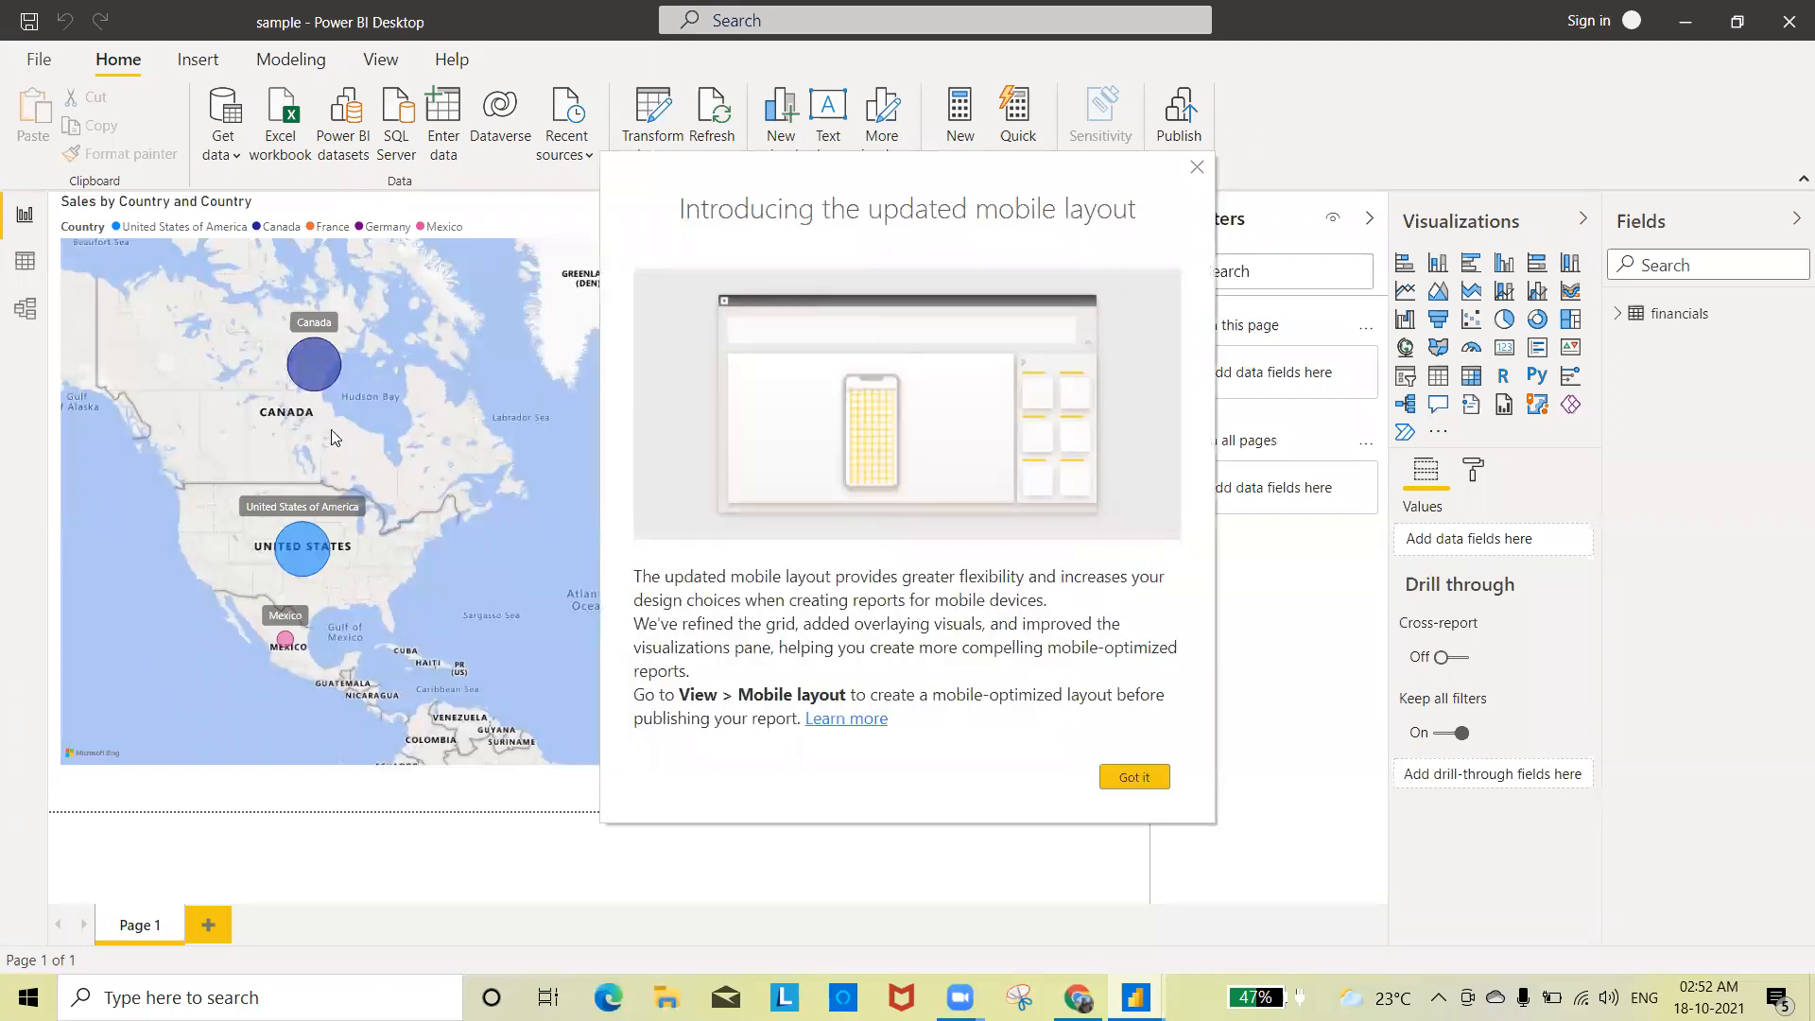
left_click(1134, 776)
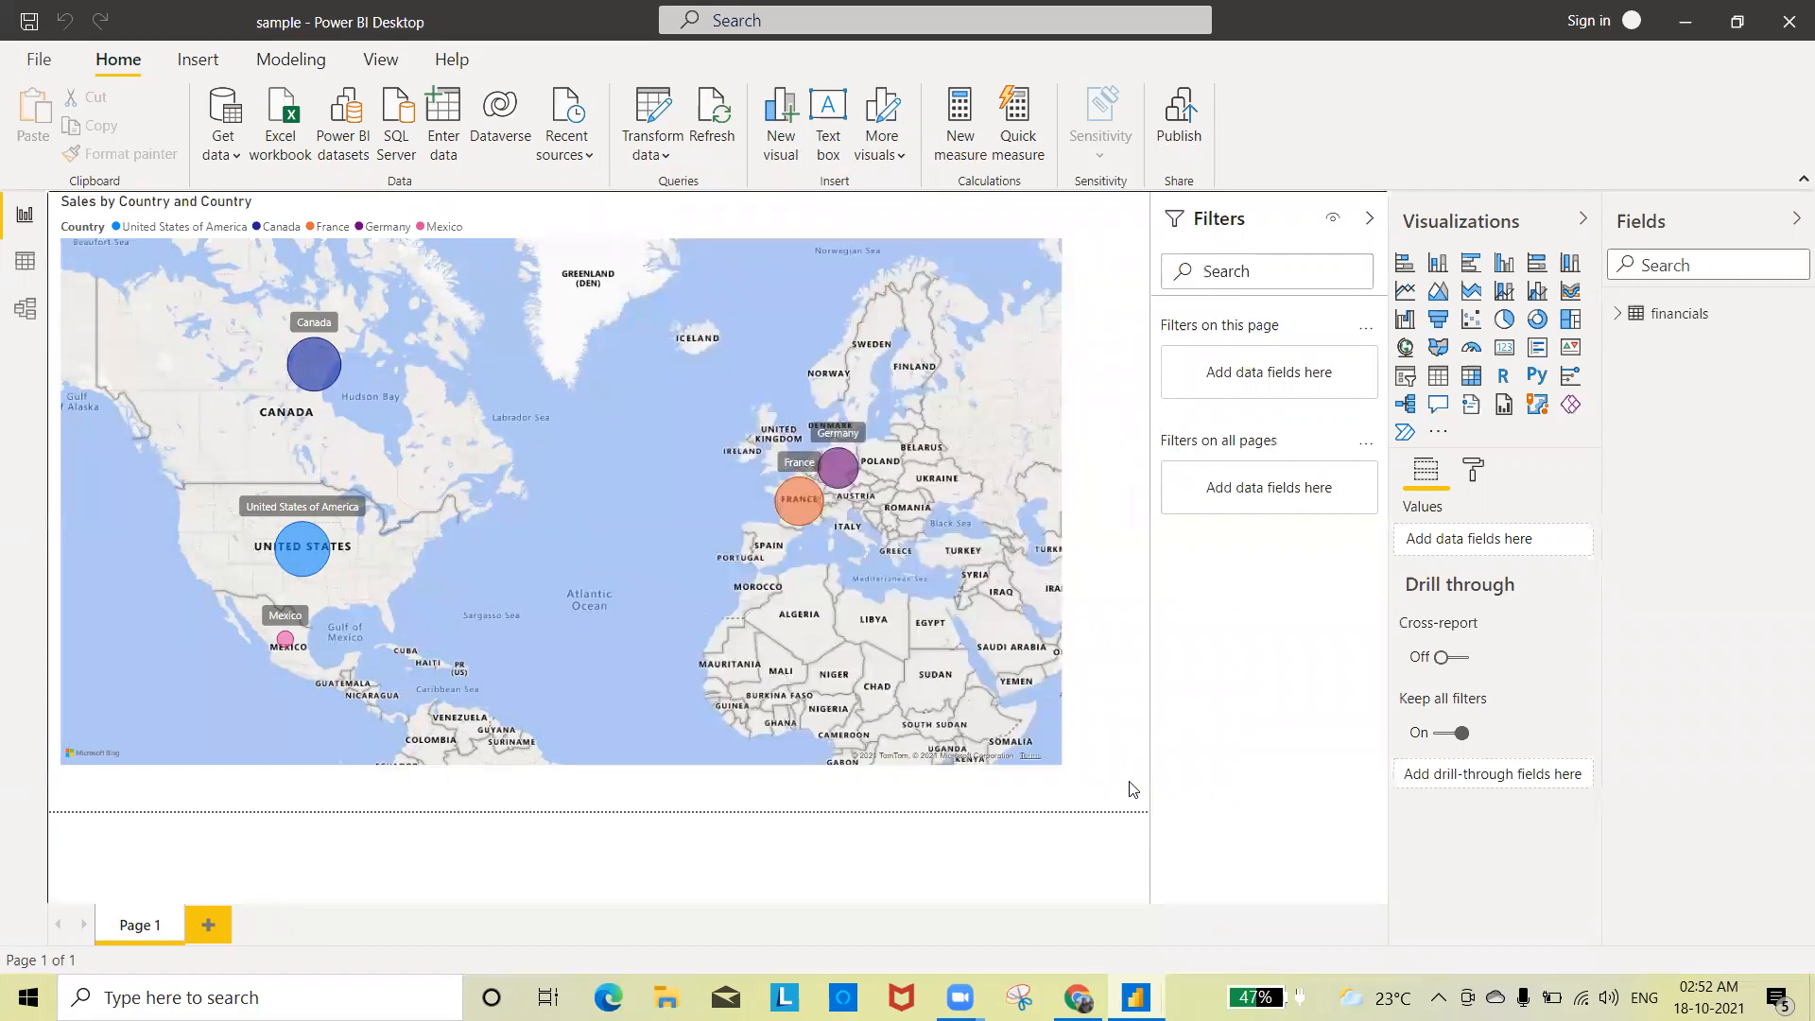
Step: Examine the map controls in the map's format settings, including the available geocoding culture choices
left_click(1477, 473)
left_click(1022, 437)
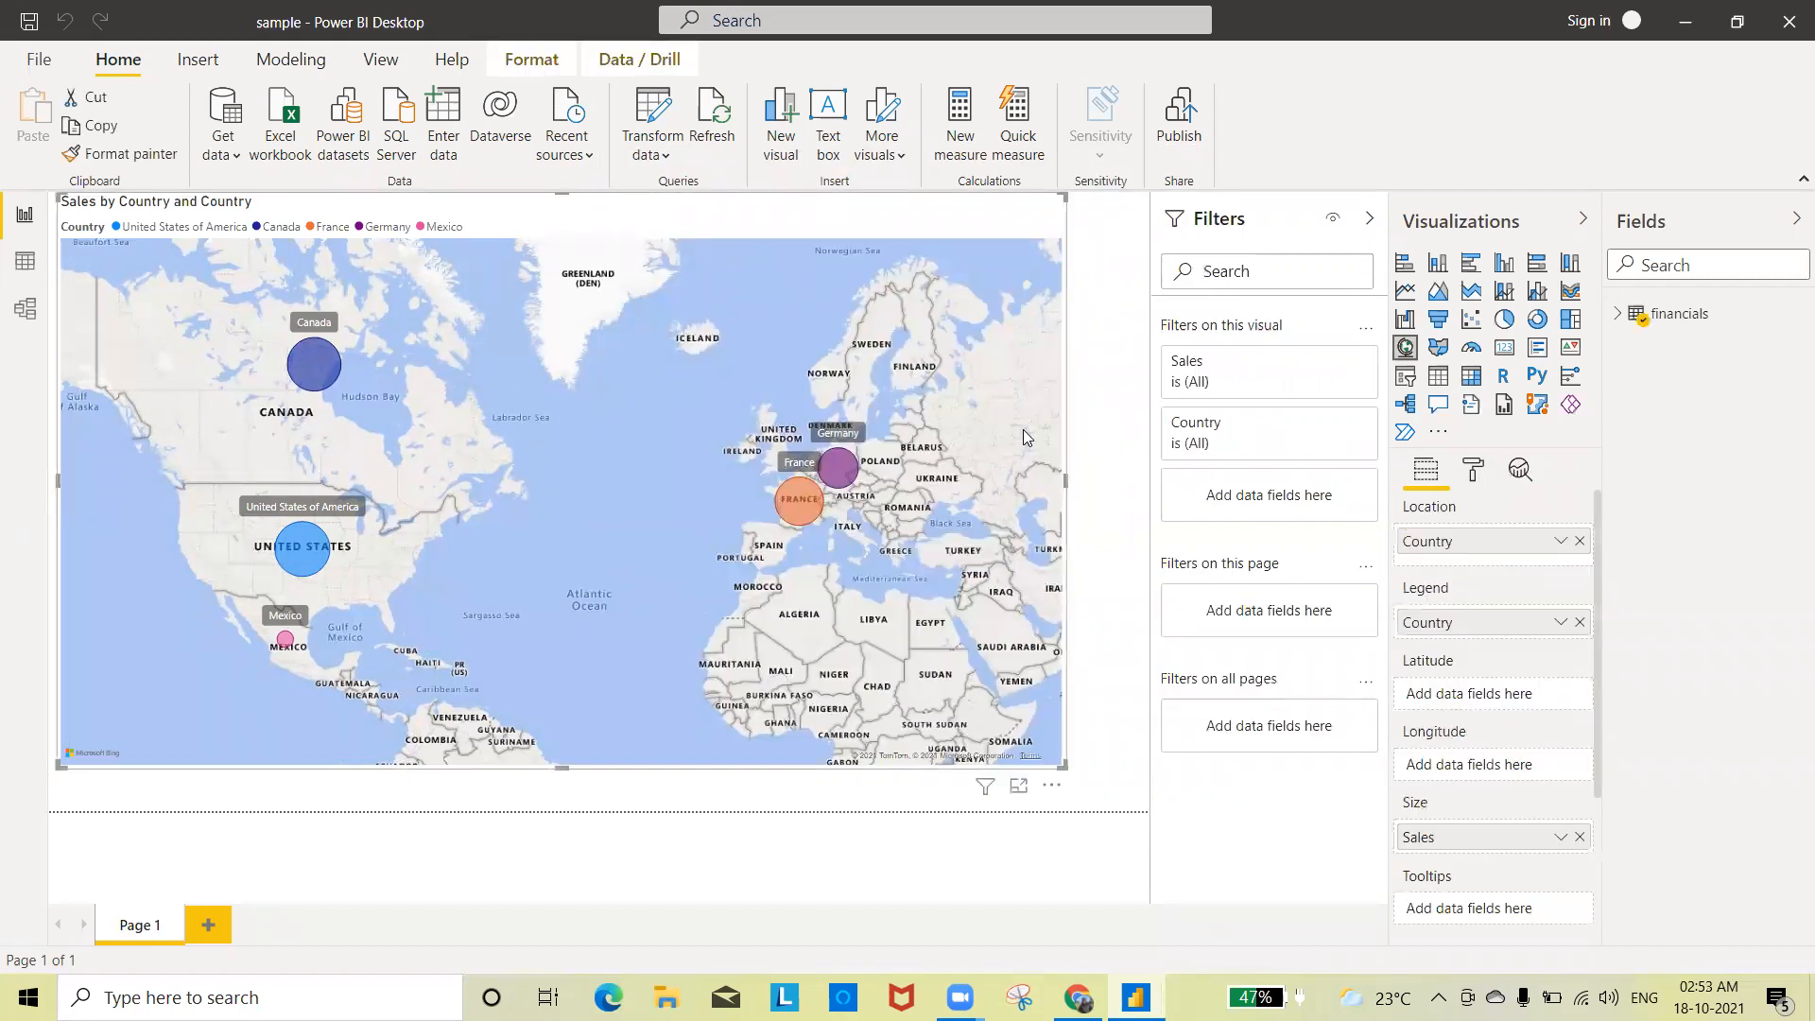
left_click(1477, 473)
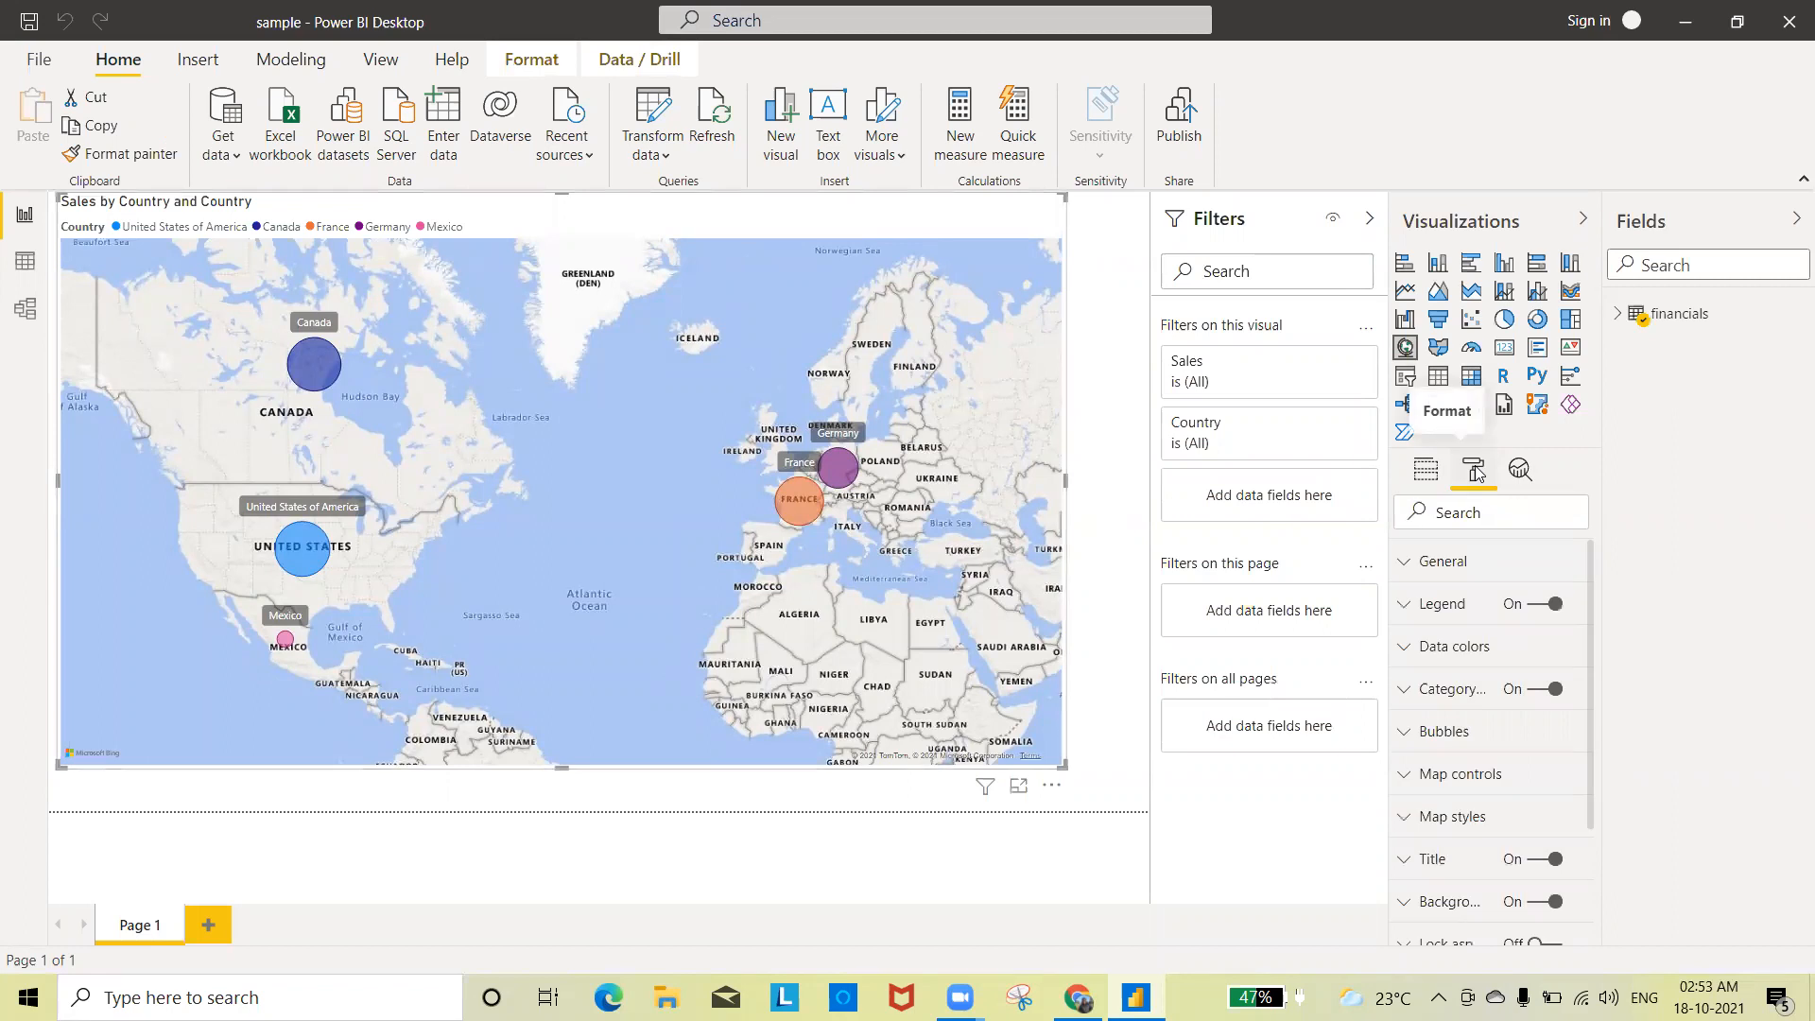
left_click(1482, 777)
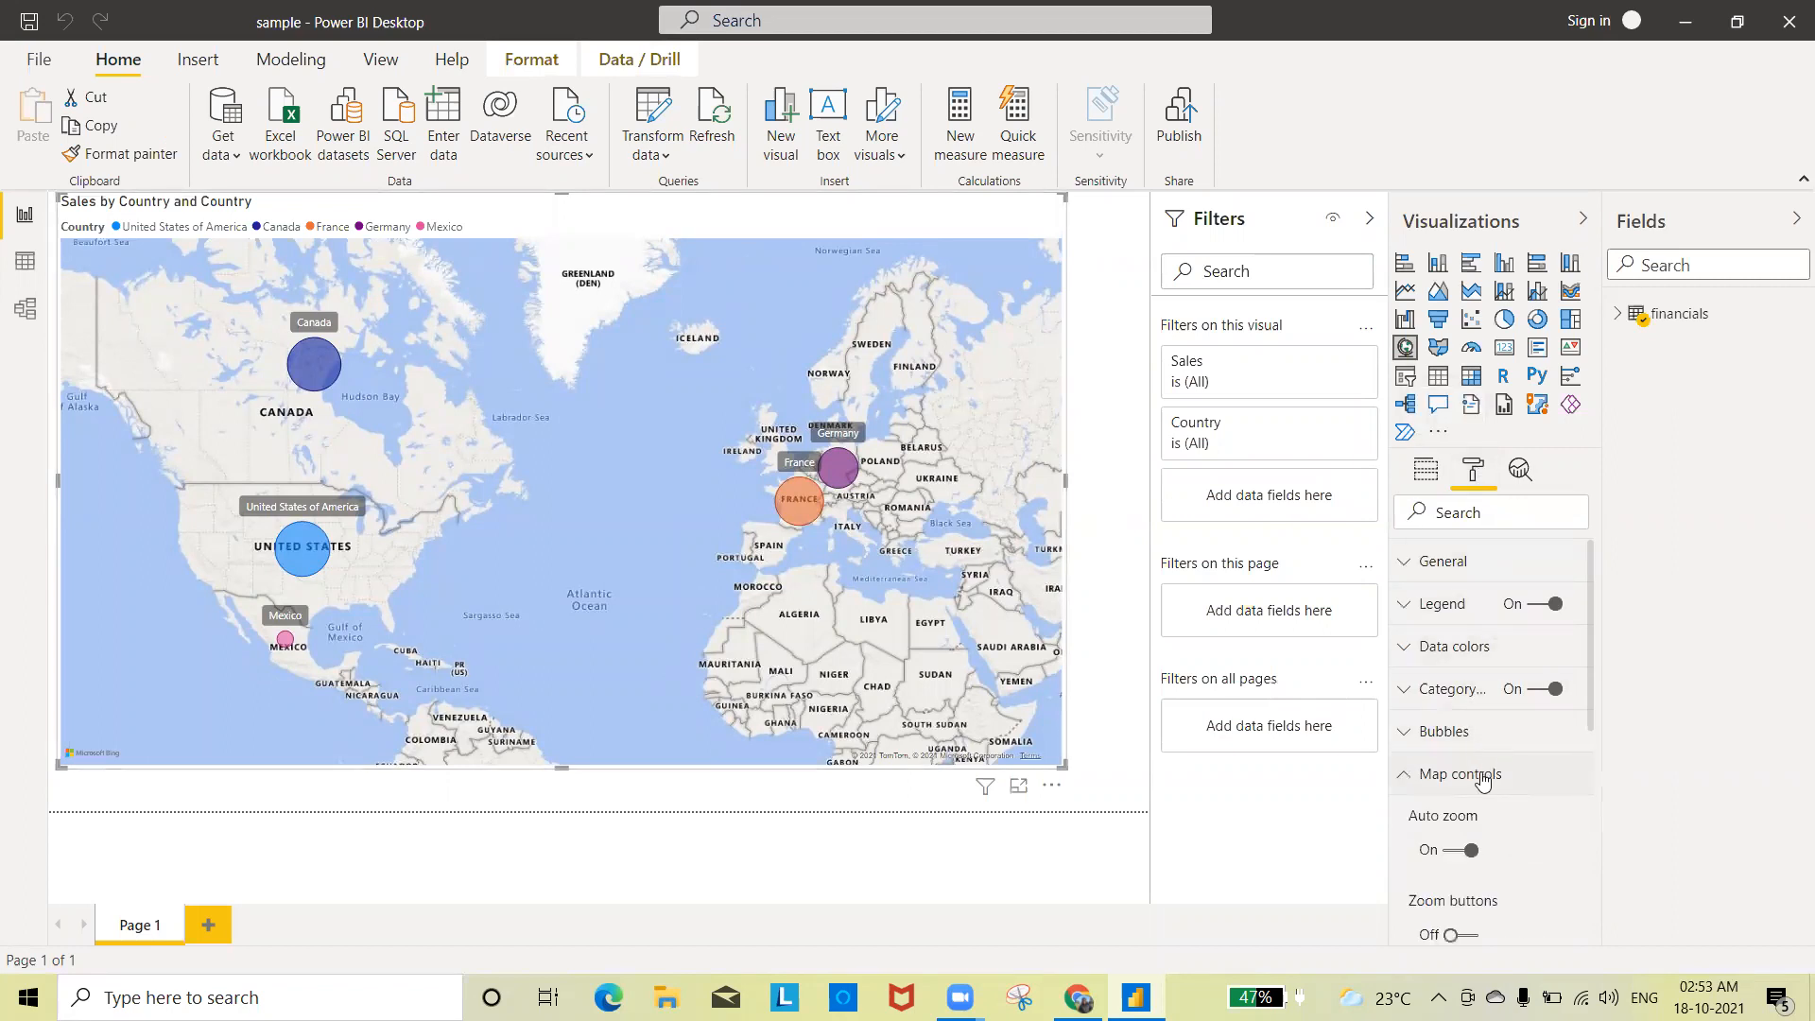
left_click(1585, 842)
scroll(1584, 842, "down", 1)
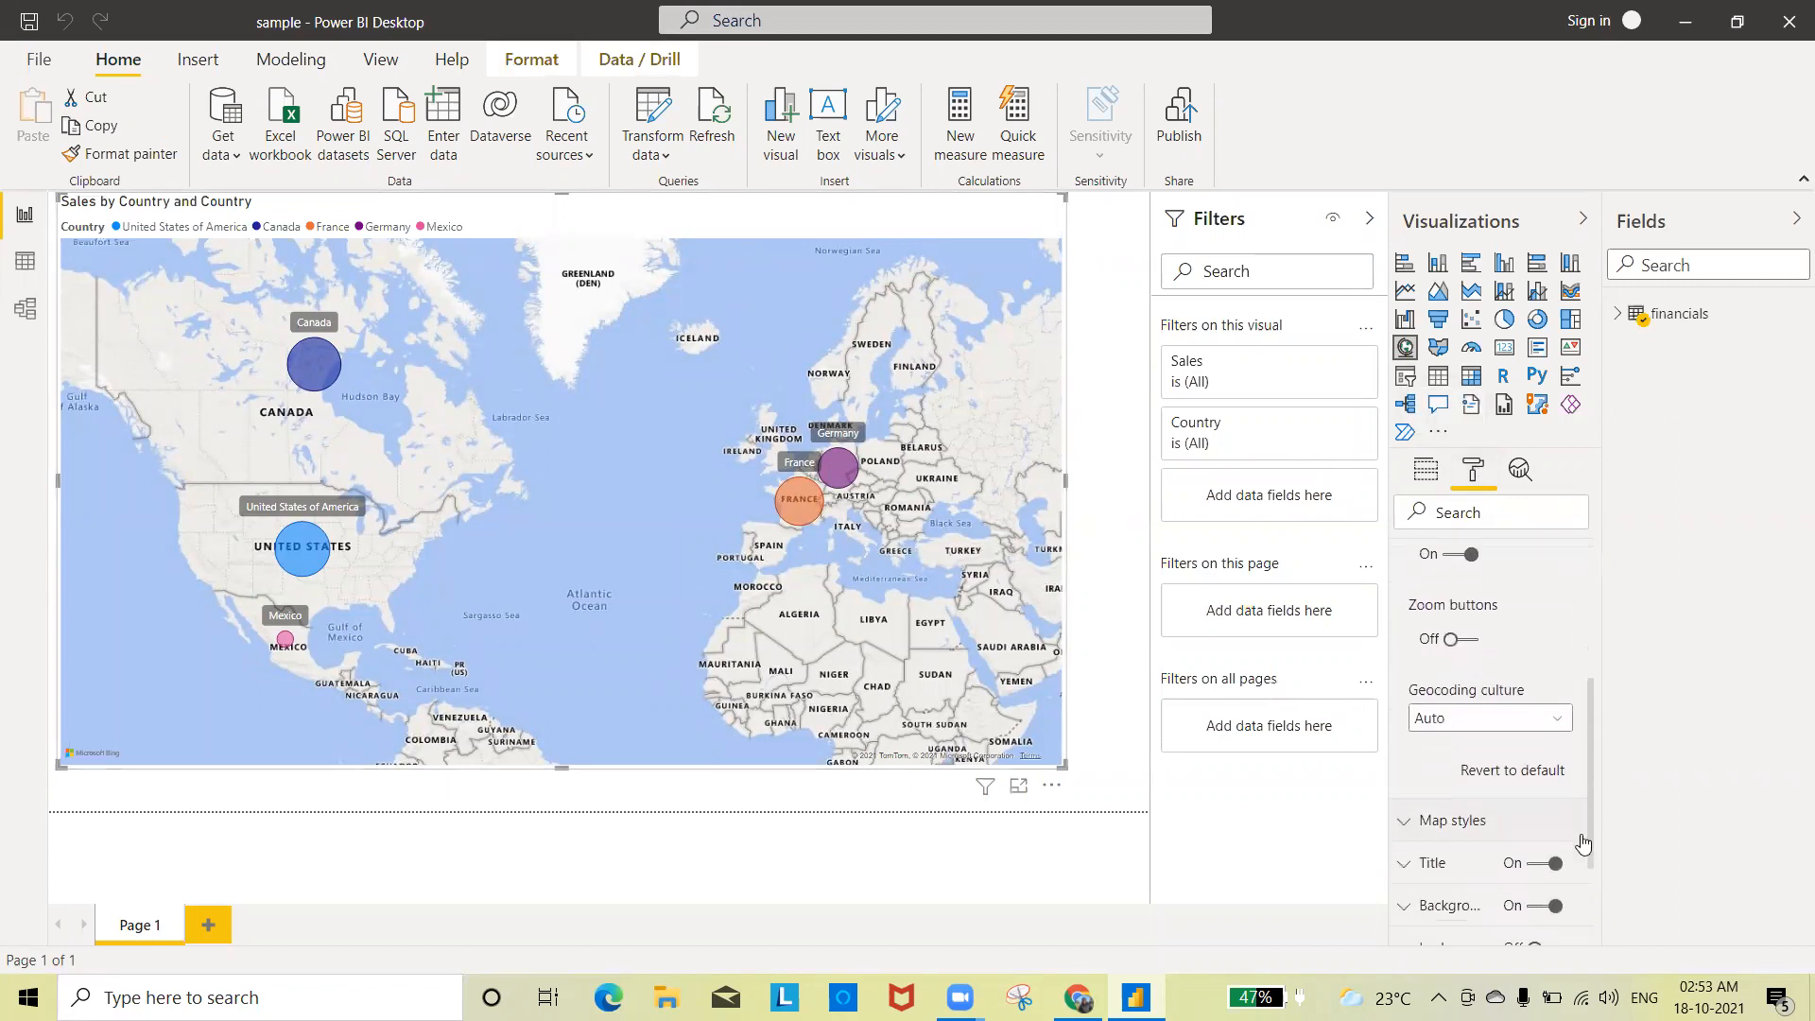
left_click(1504, 717)
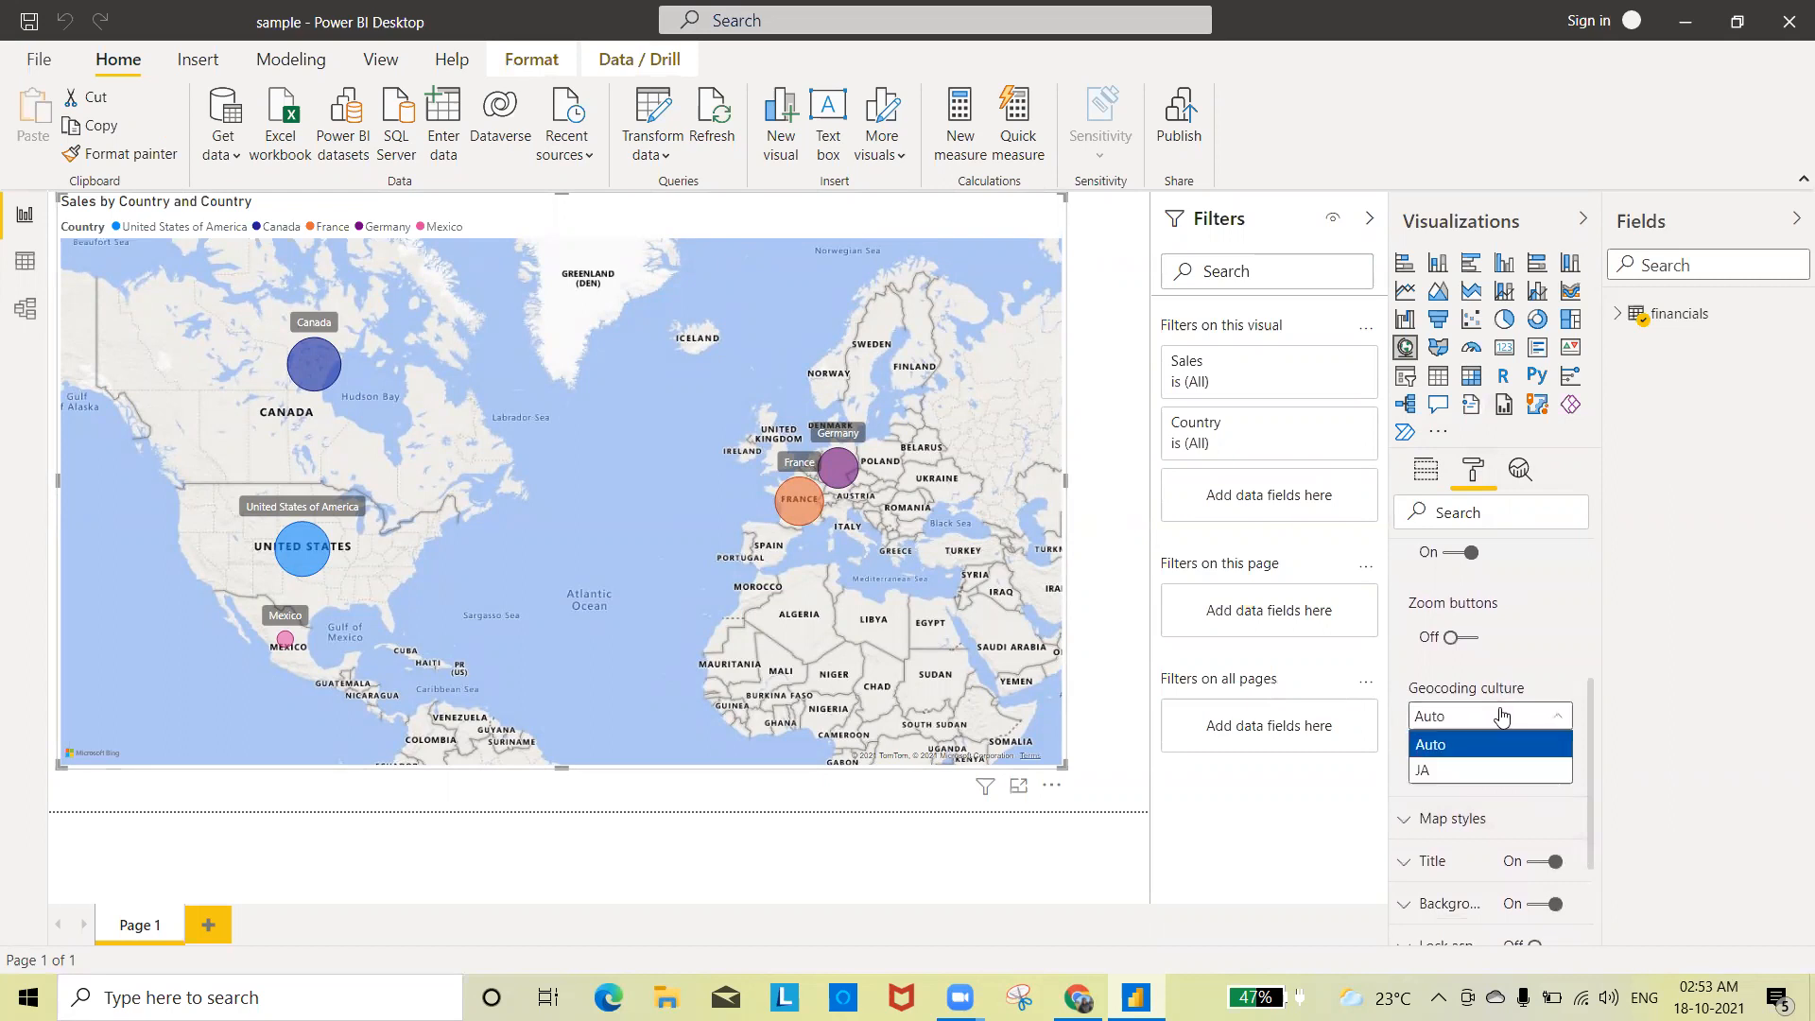
left_click(1503, 717)
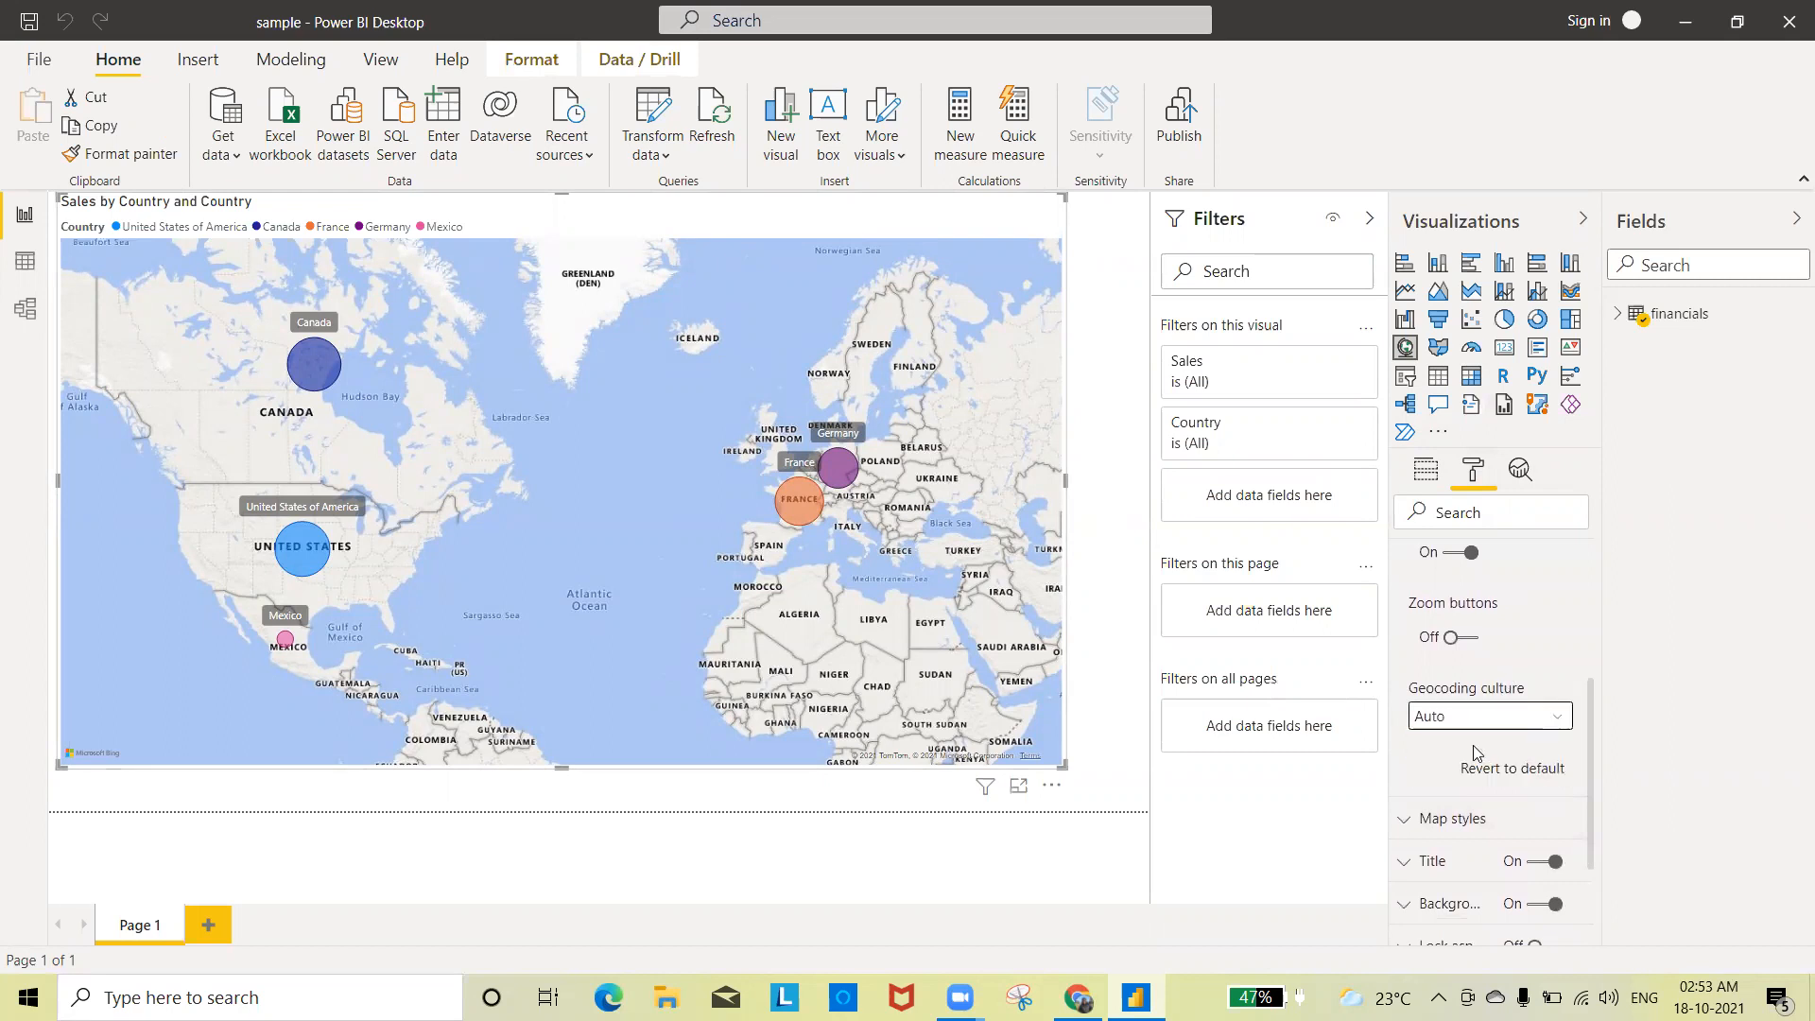
Step: Set the map style theme to Aerial
left_click(1459, 832)
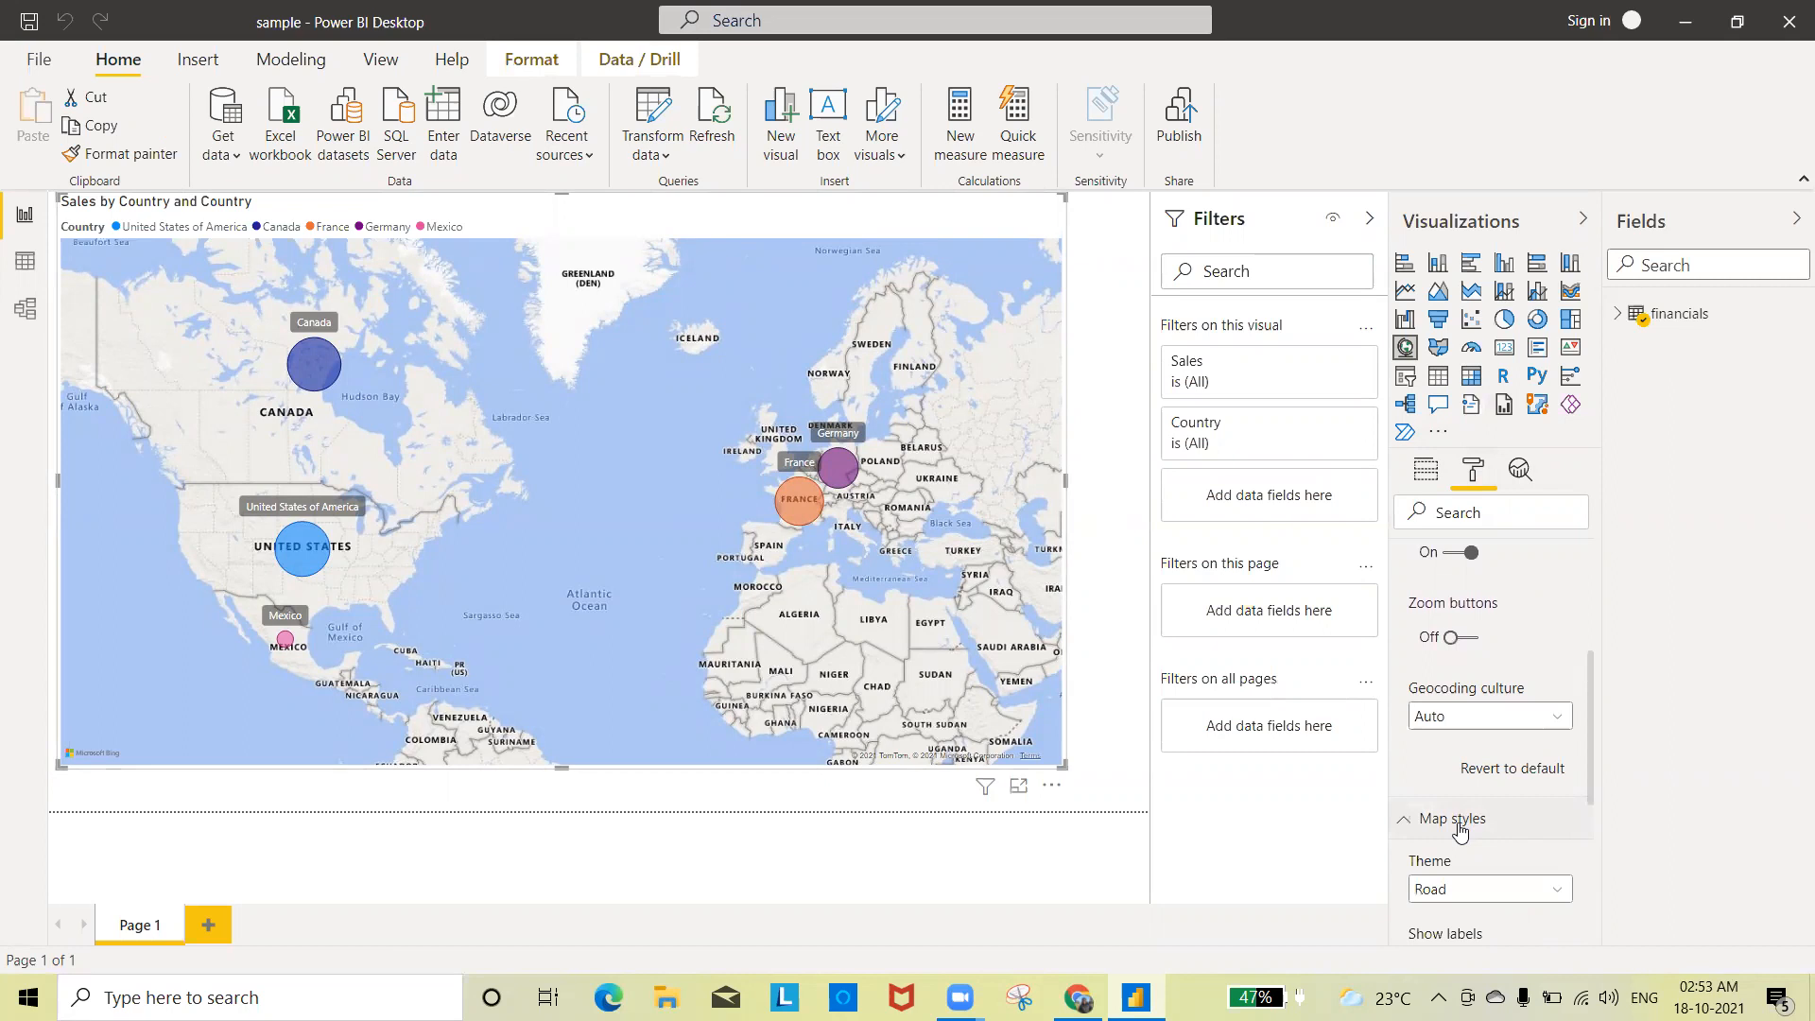
scroll(1461, 813, "down", 3)
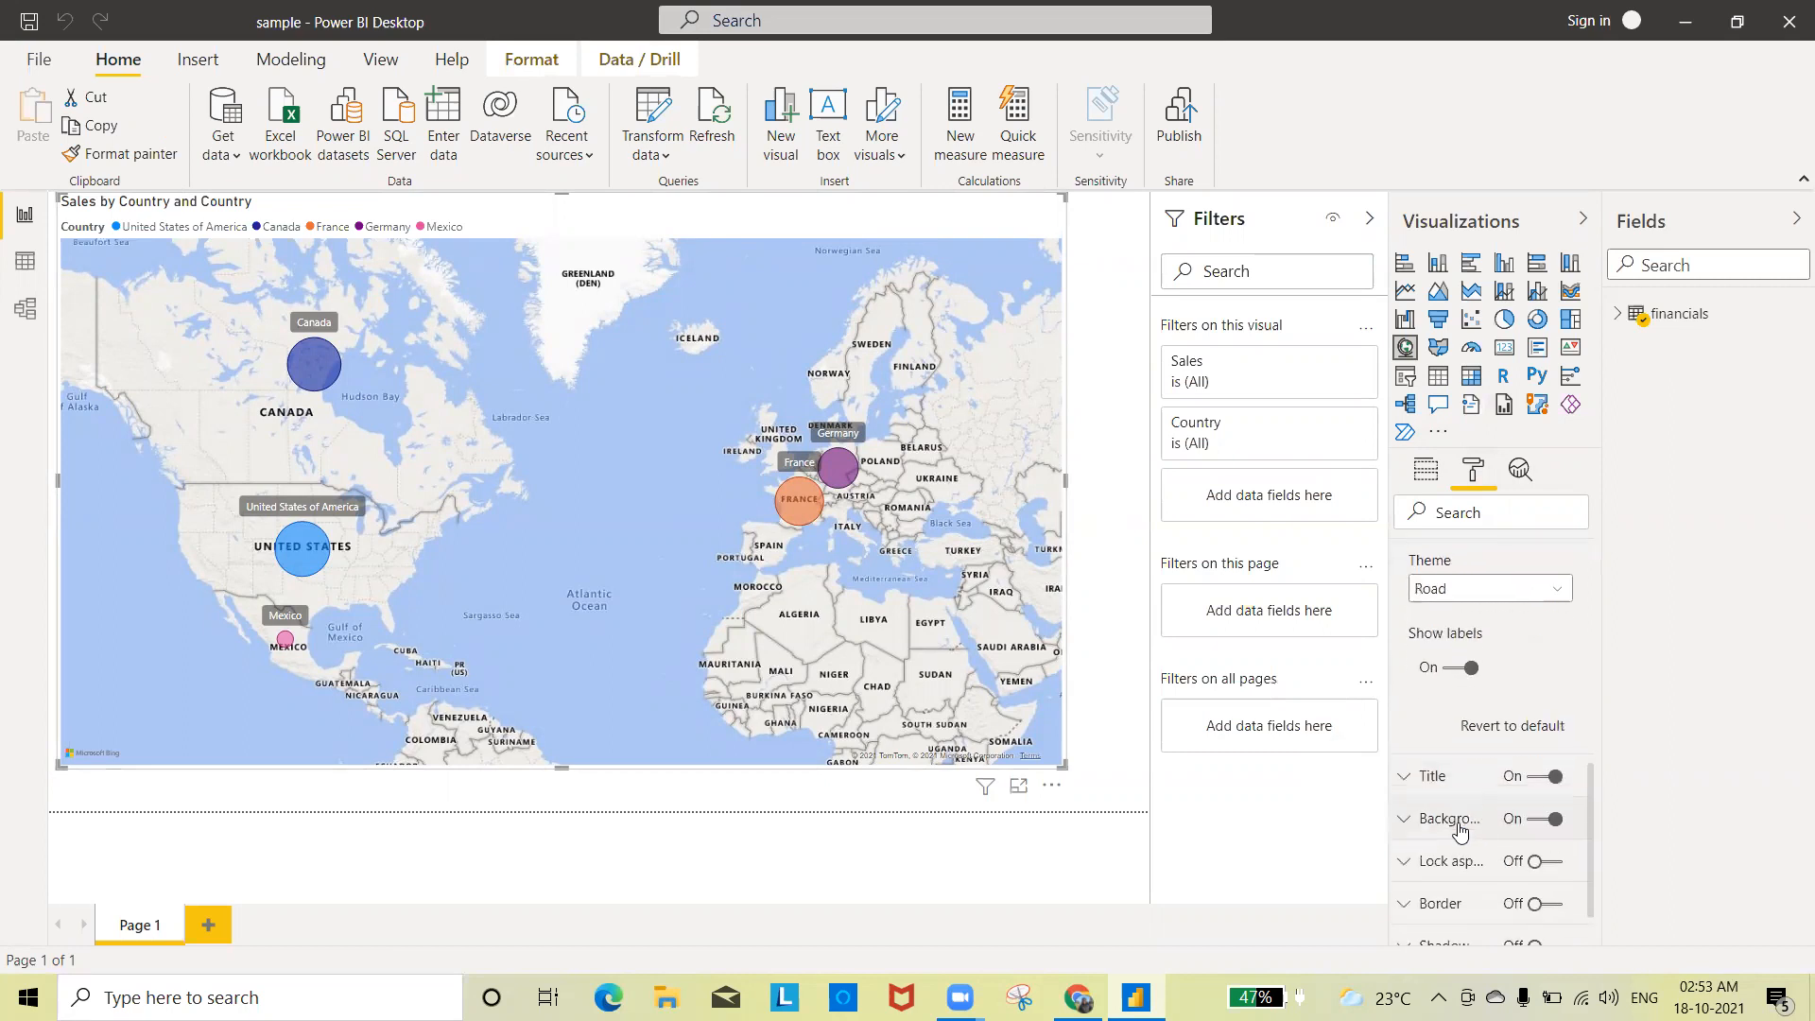
left_click(1550, 586)
left_click(1473, 616)
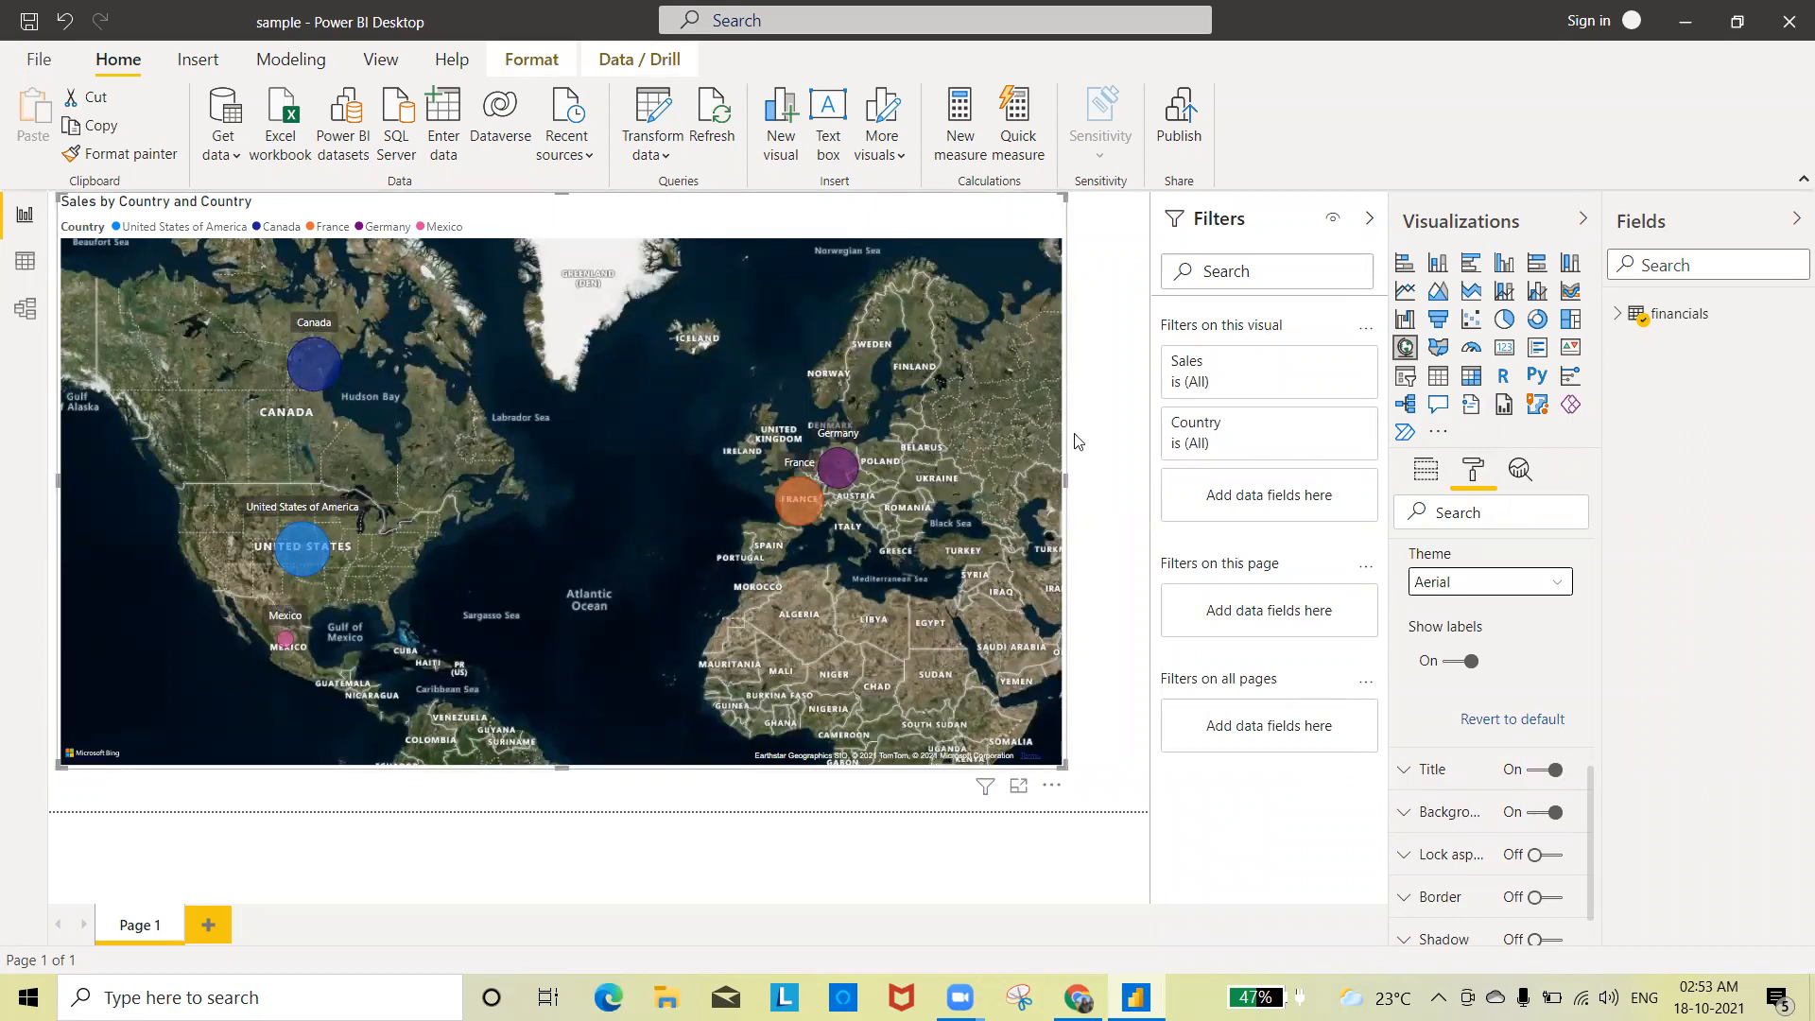
Step: Return to the map's field assignments and check the sales tooltip of the France bubble
left_click(1412, 472)
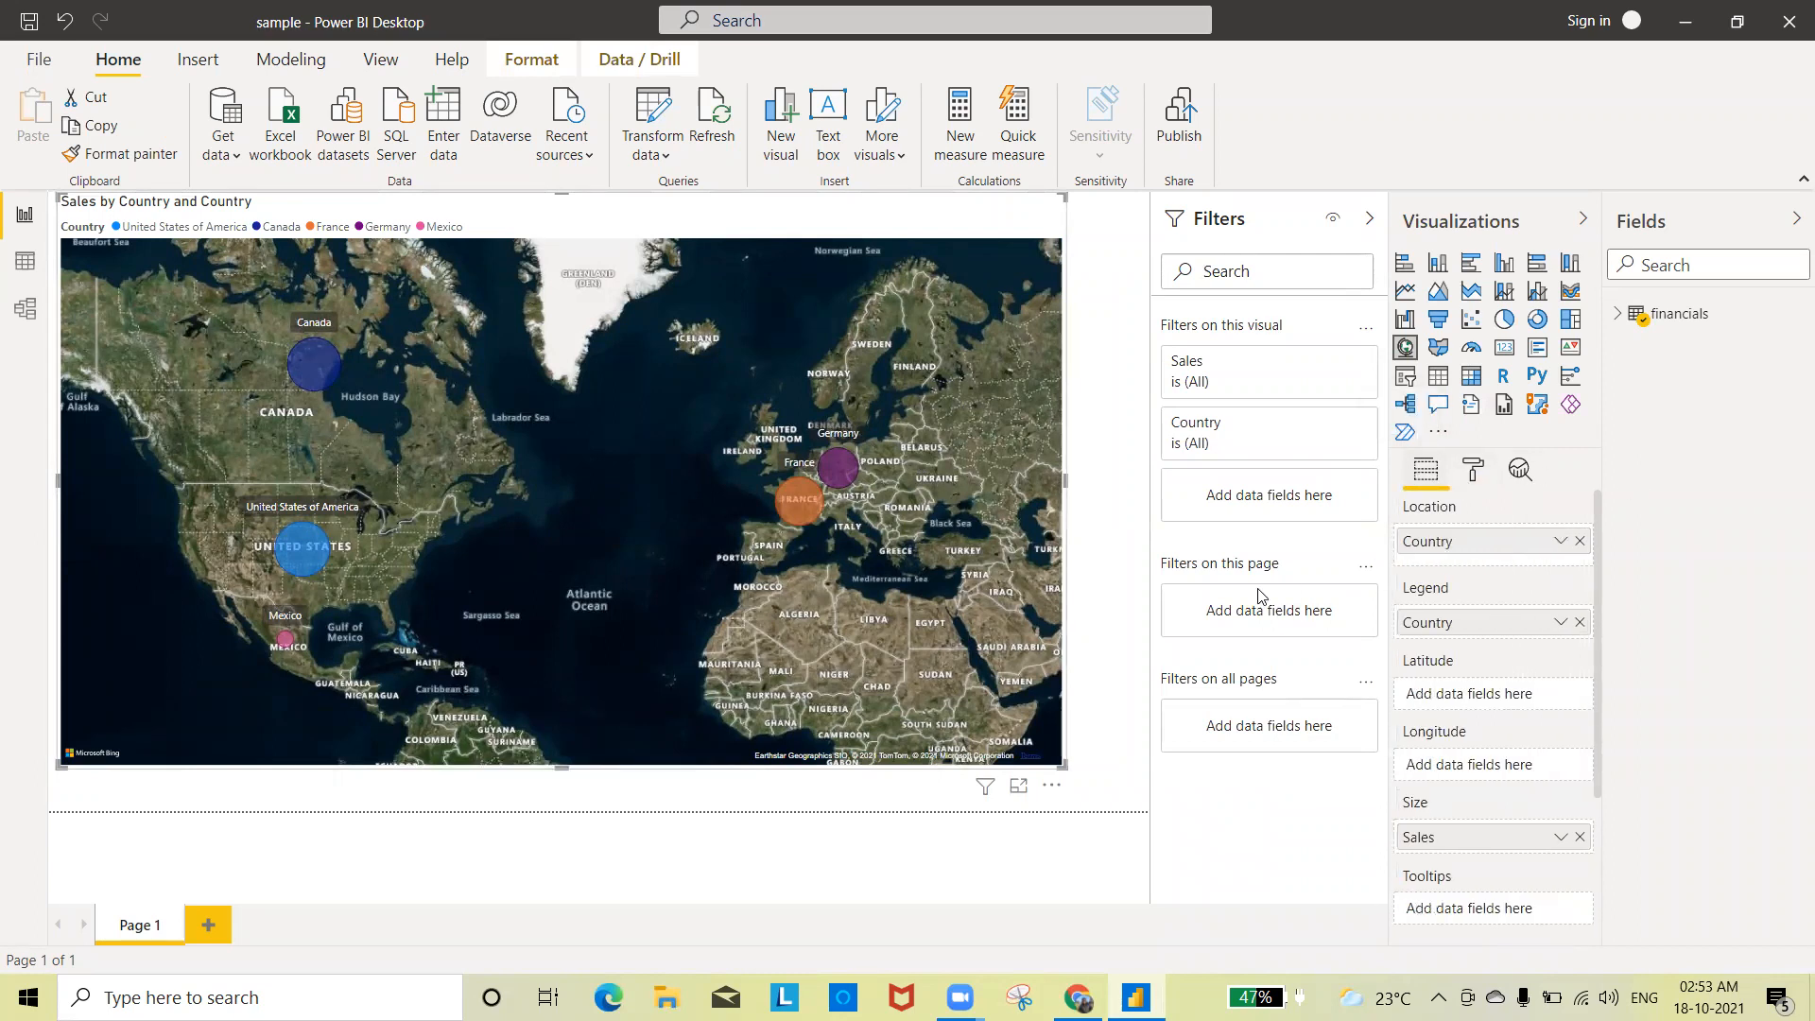
mouse_move(810, 502)
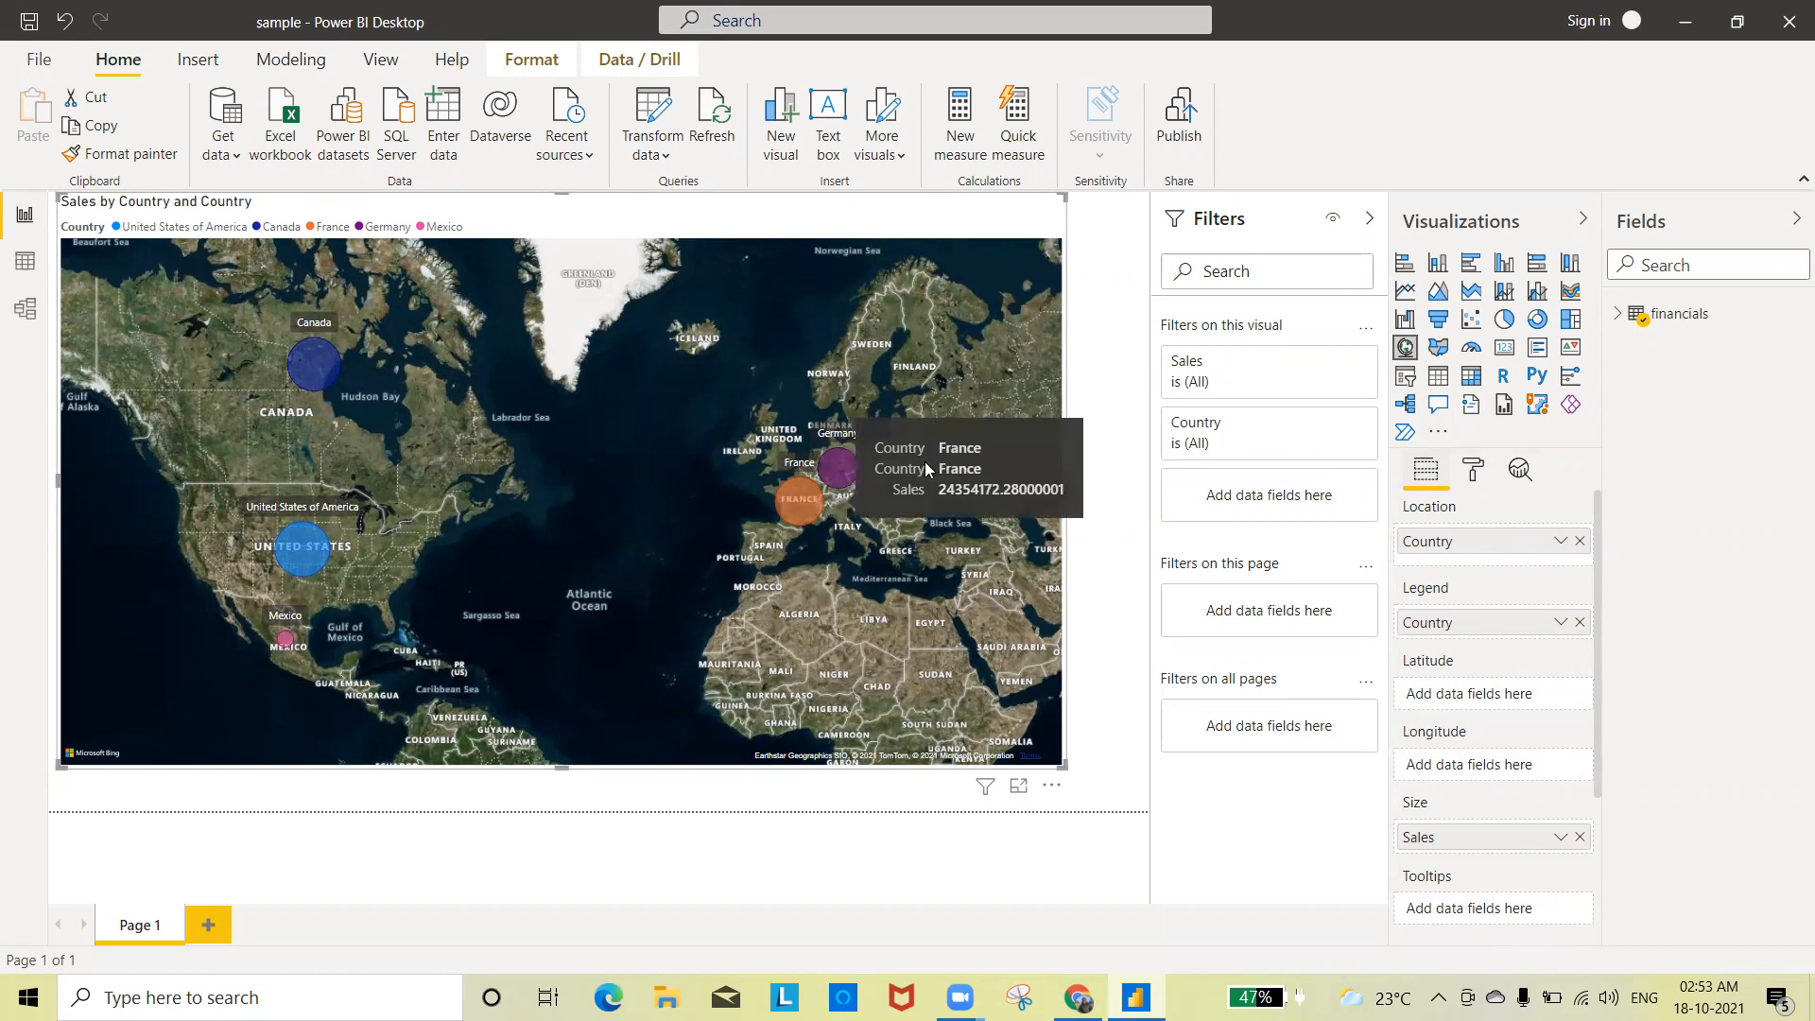
Step: Format the Sales column of the financials table as Currency, deselect the map, and check the United States bubble's tooltip
left_click(1619, 315)
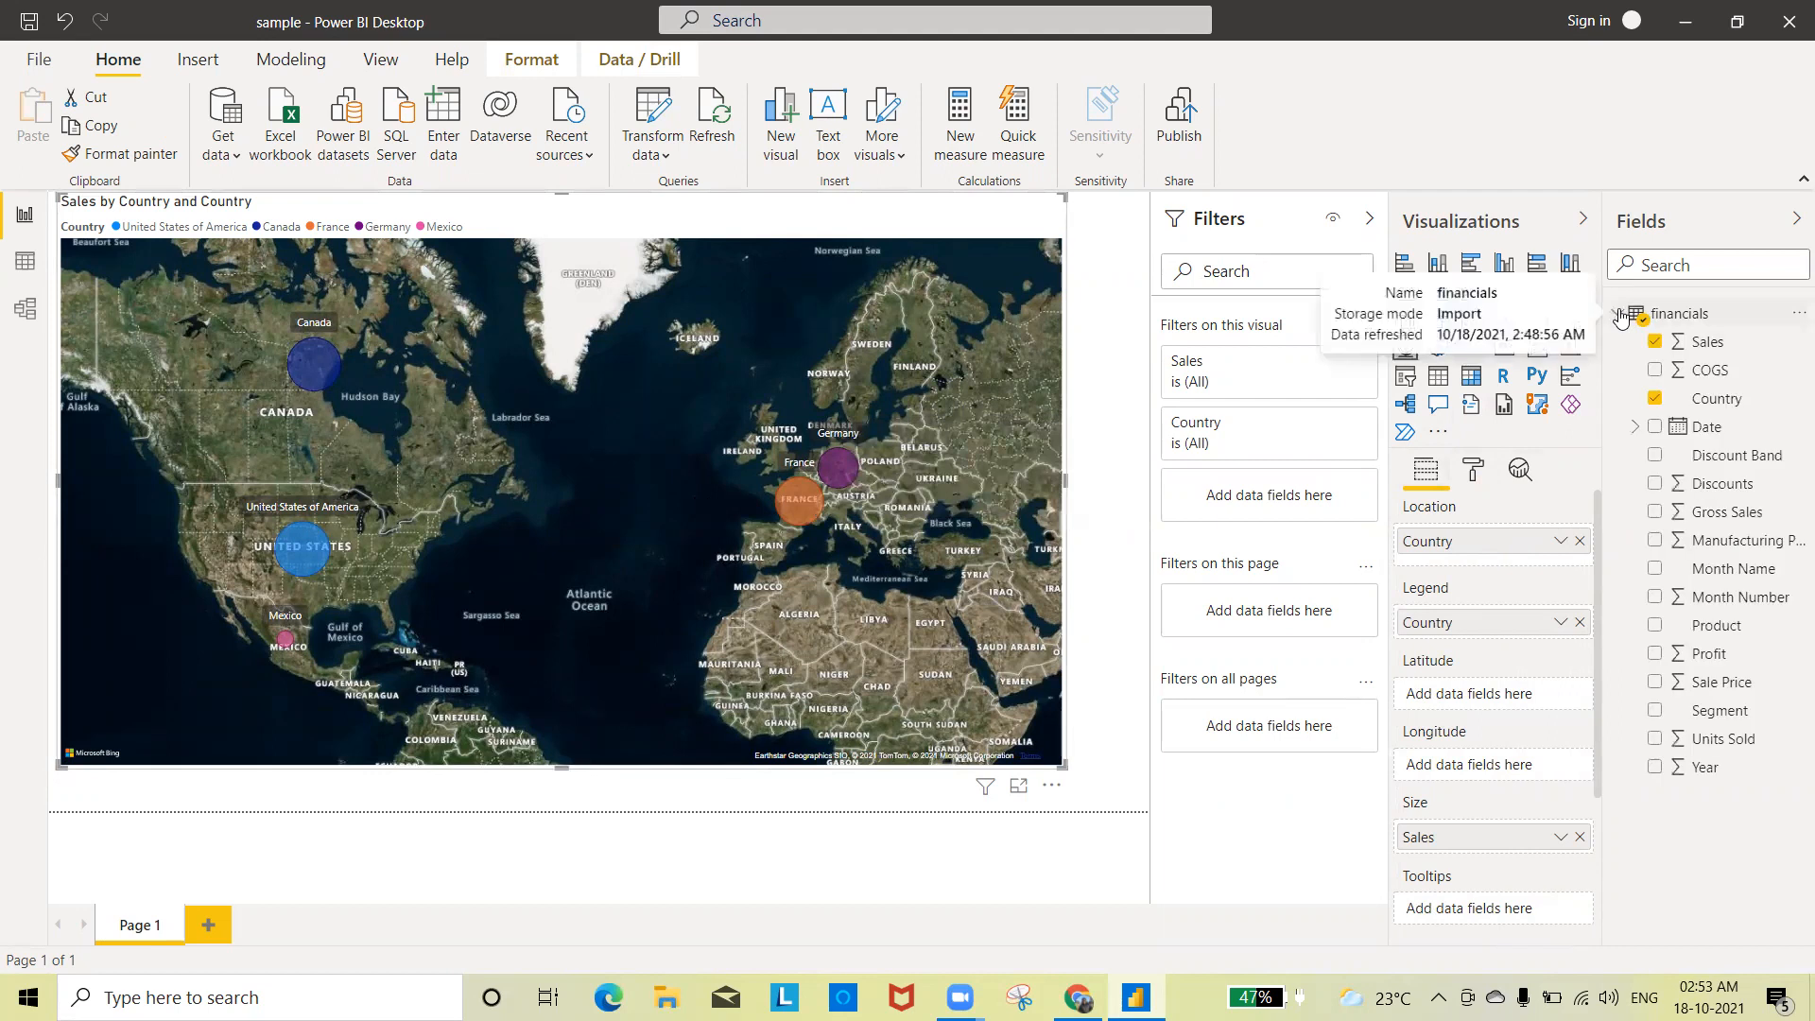
left_click(1733, 350)
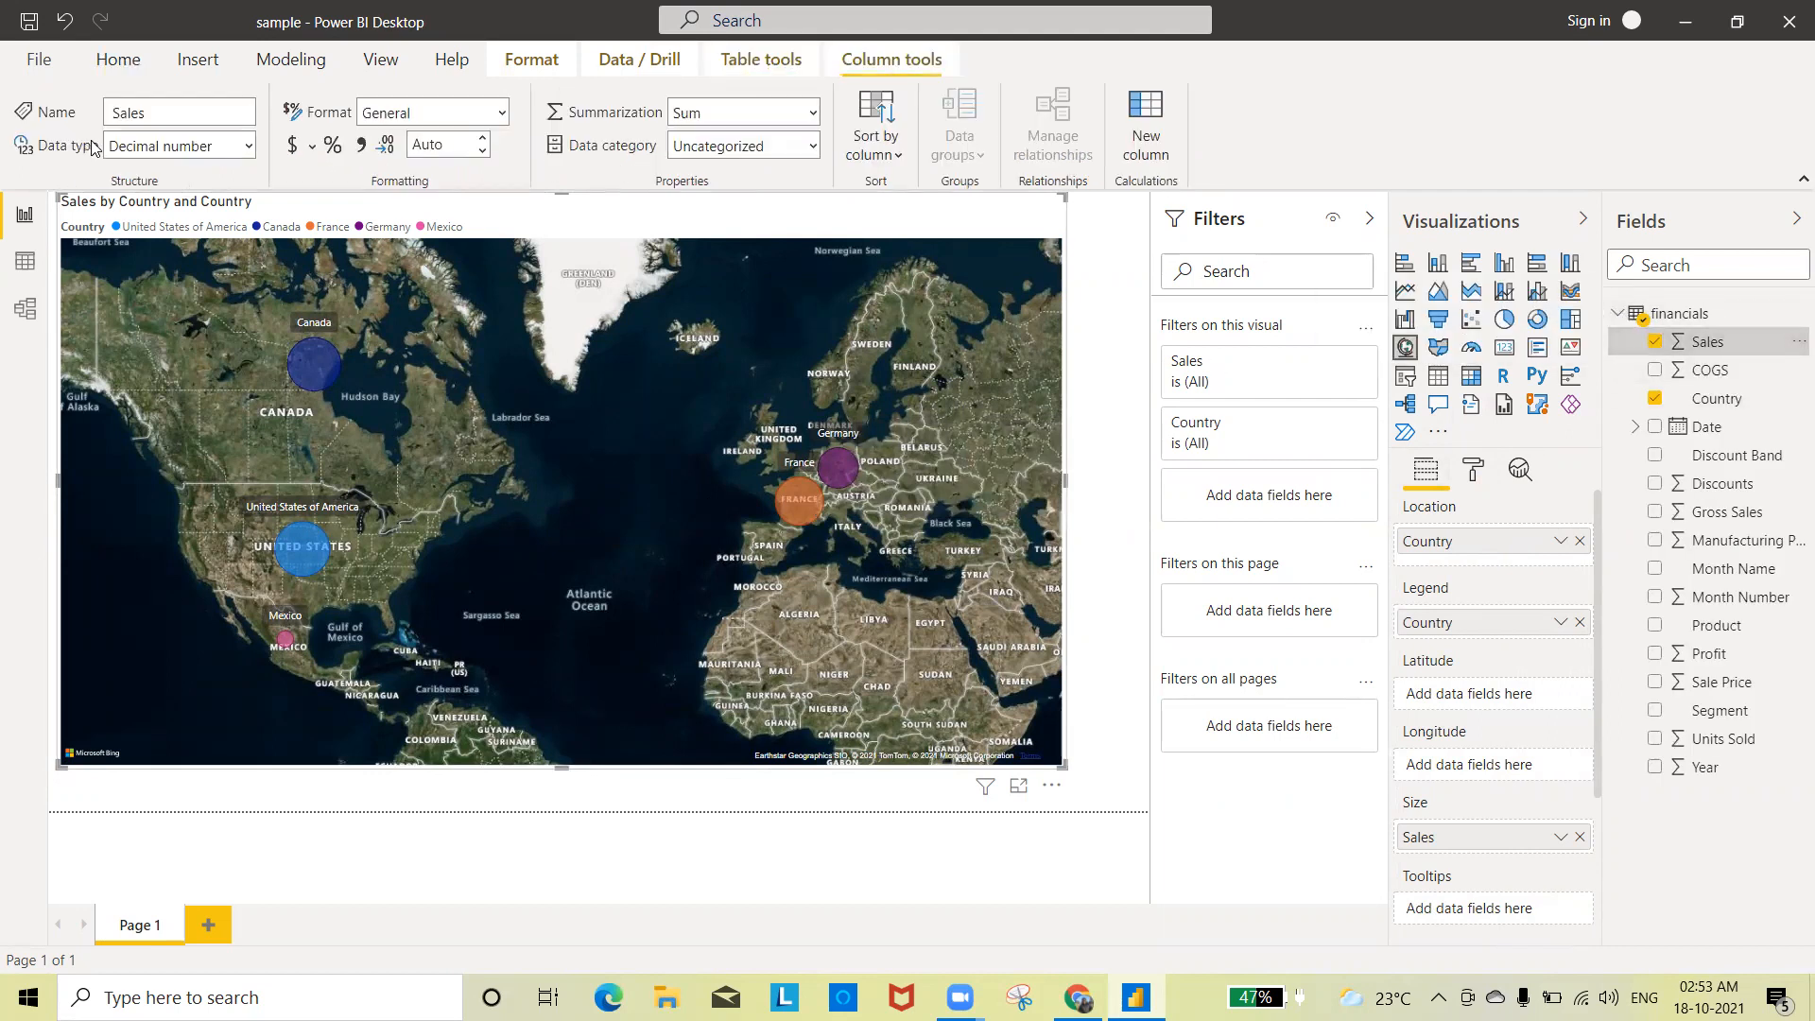
left_click(250, 147)
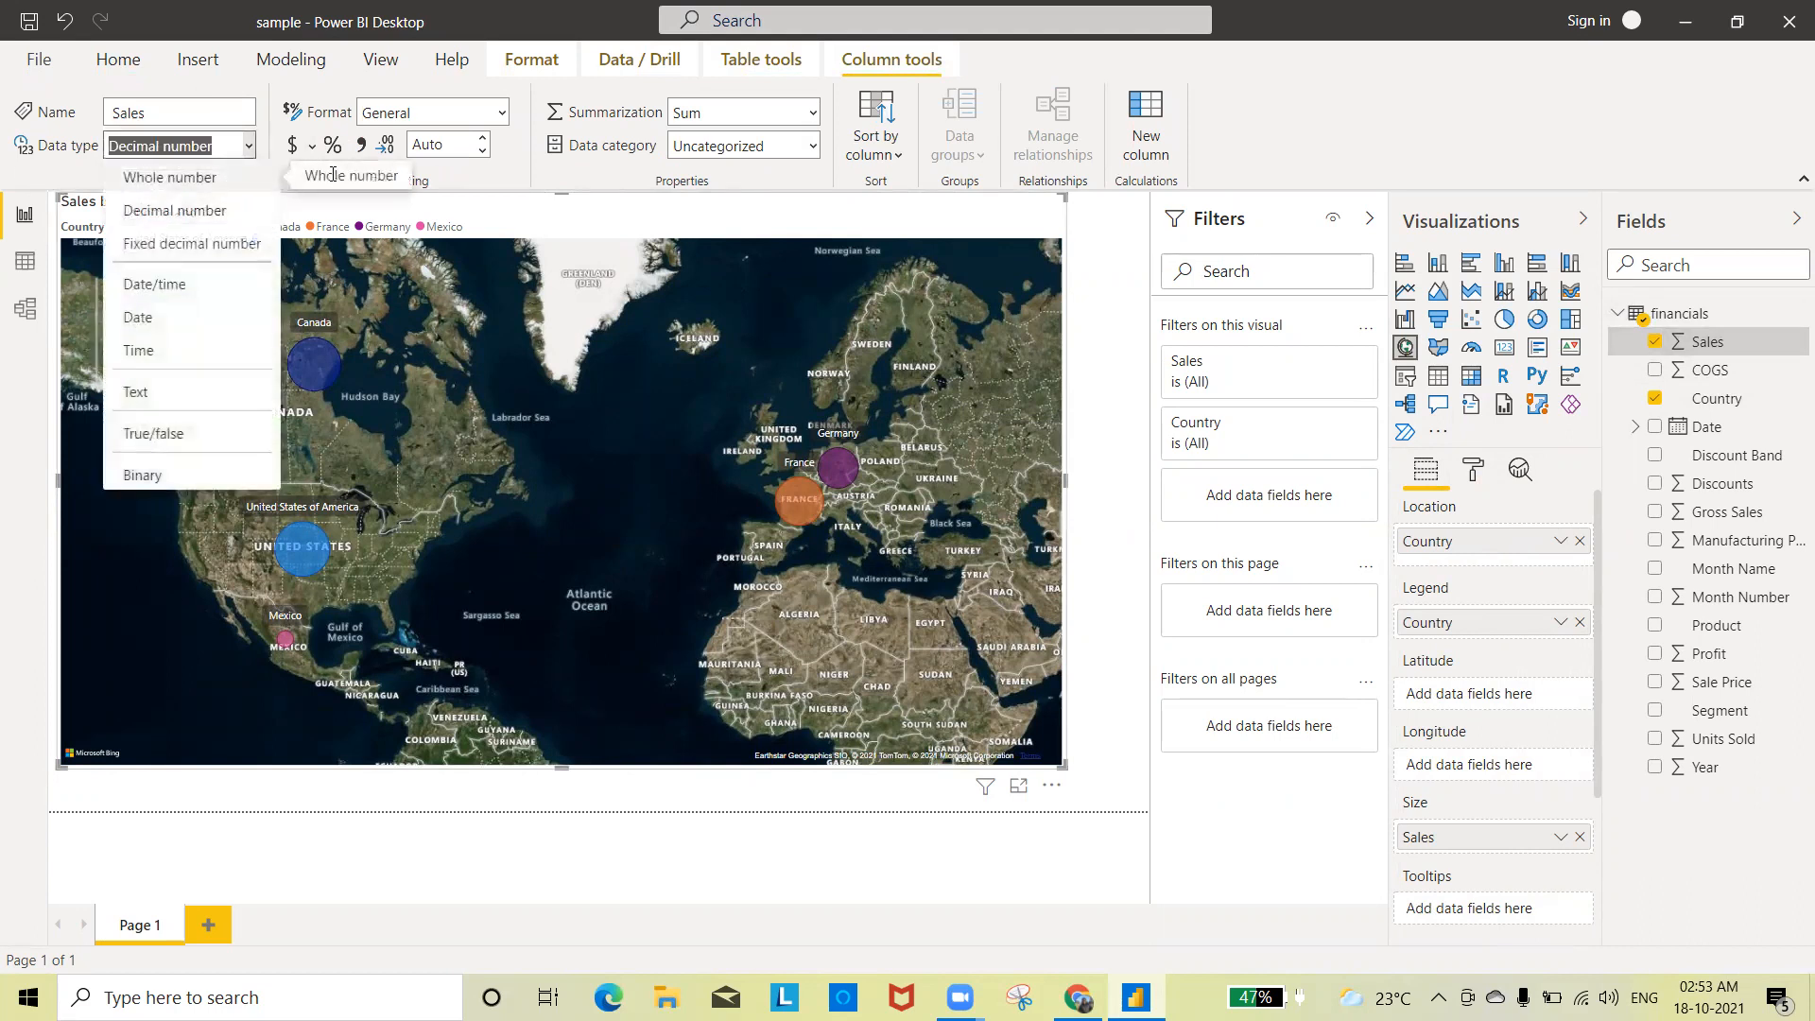
left_click(811, 112)
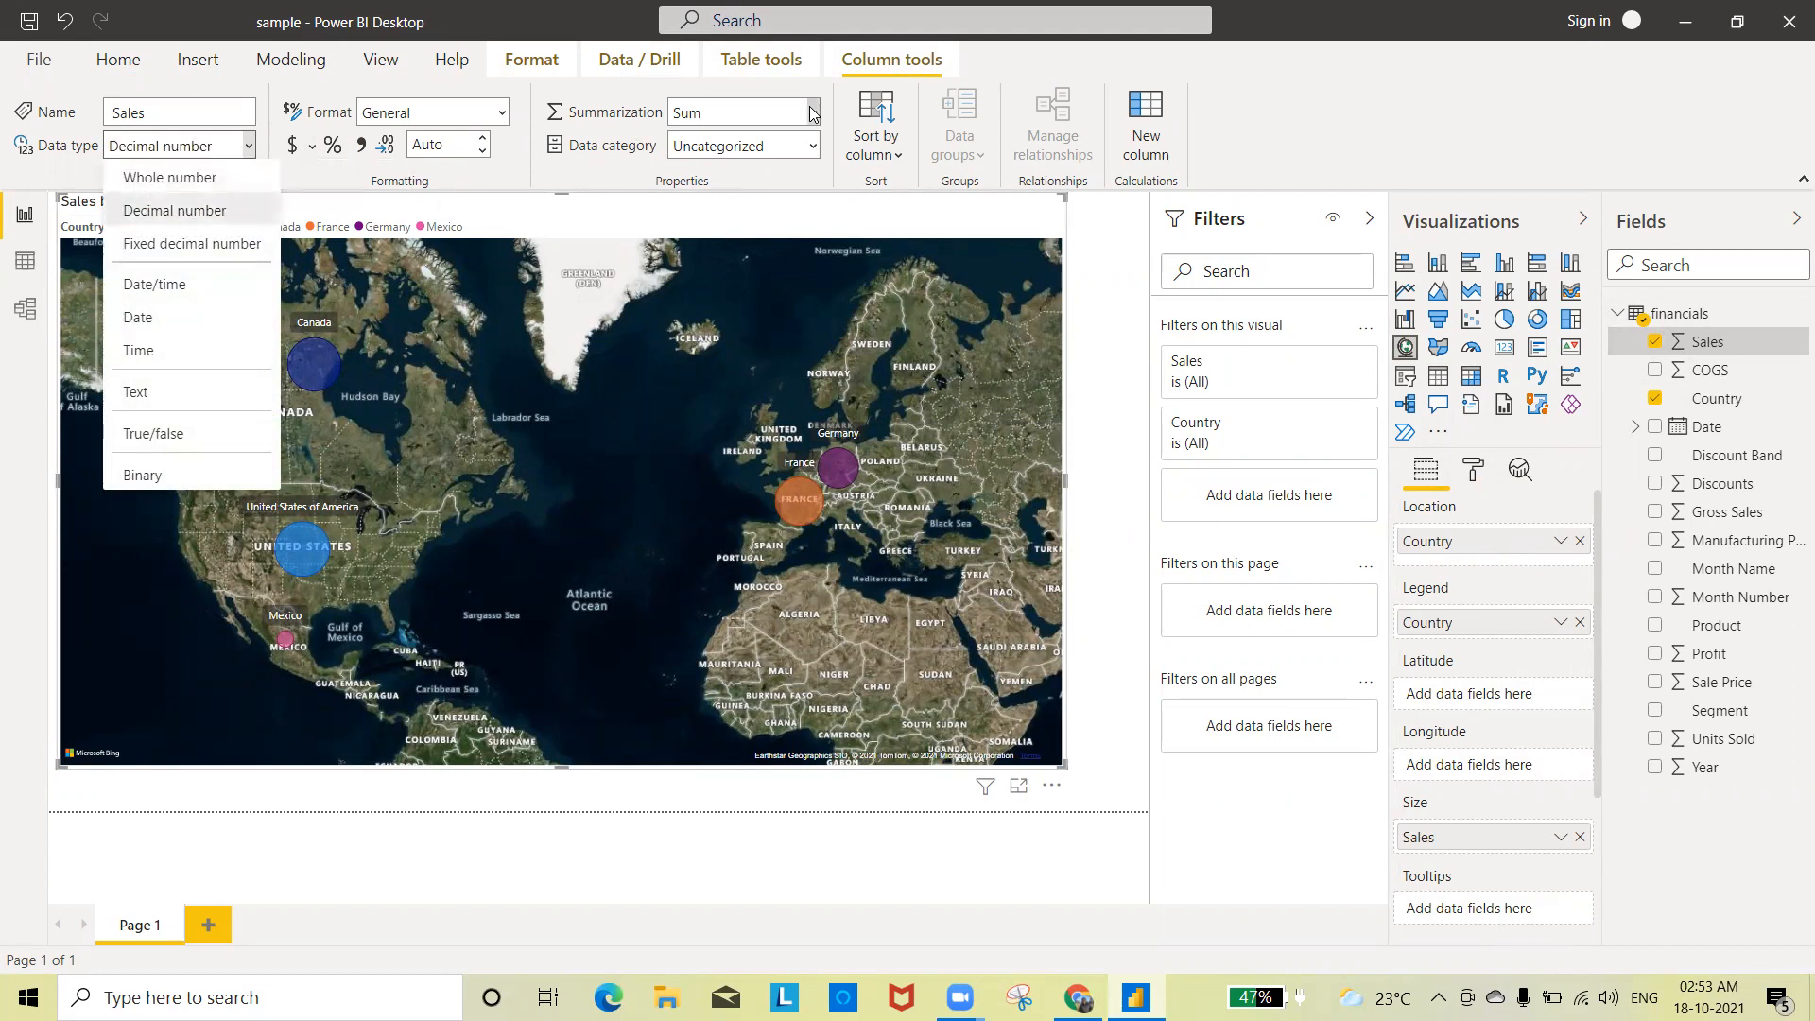
left_click(811, 113)
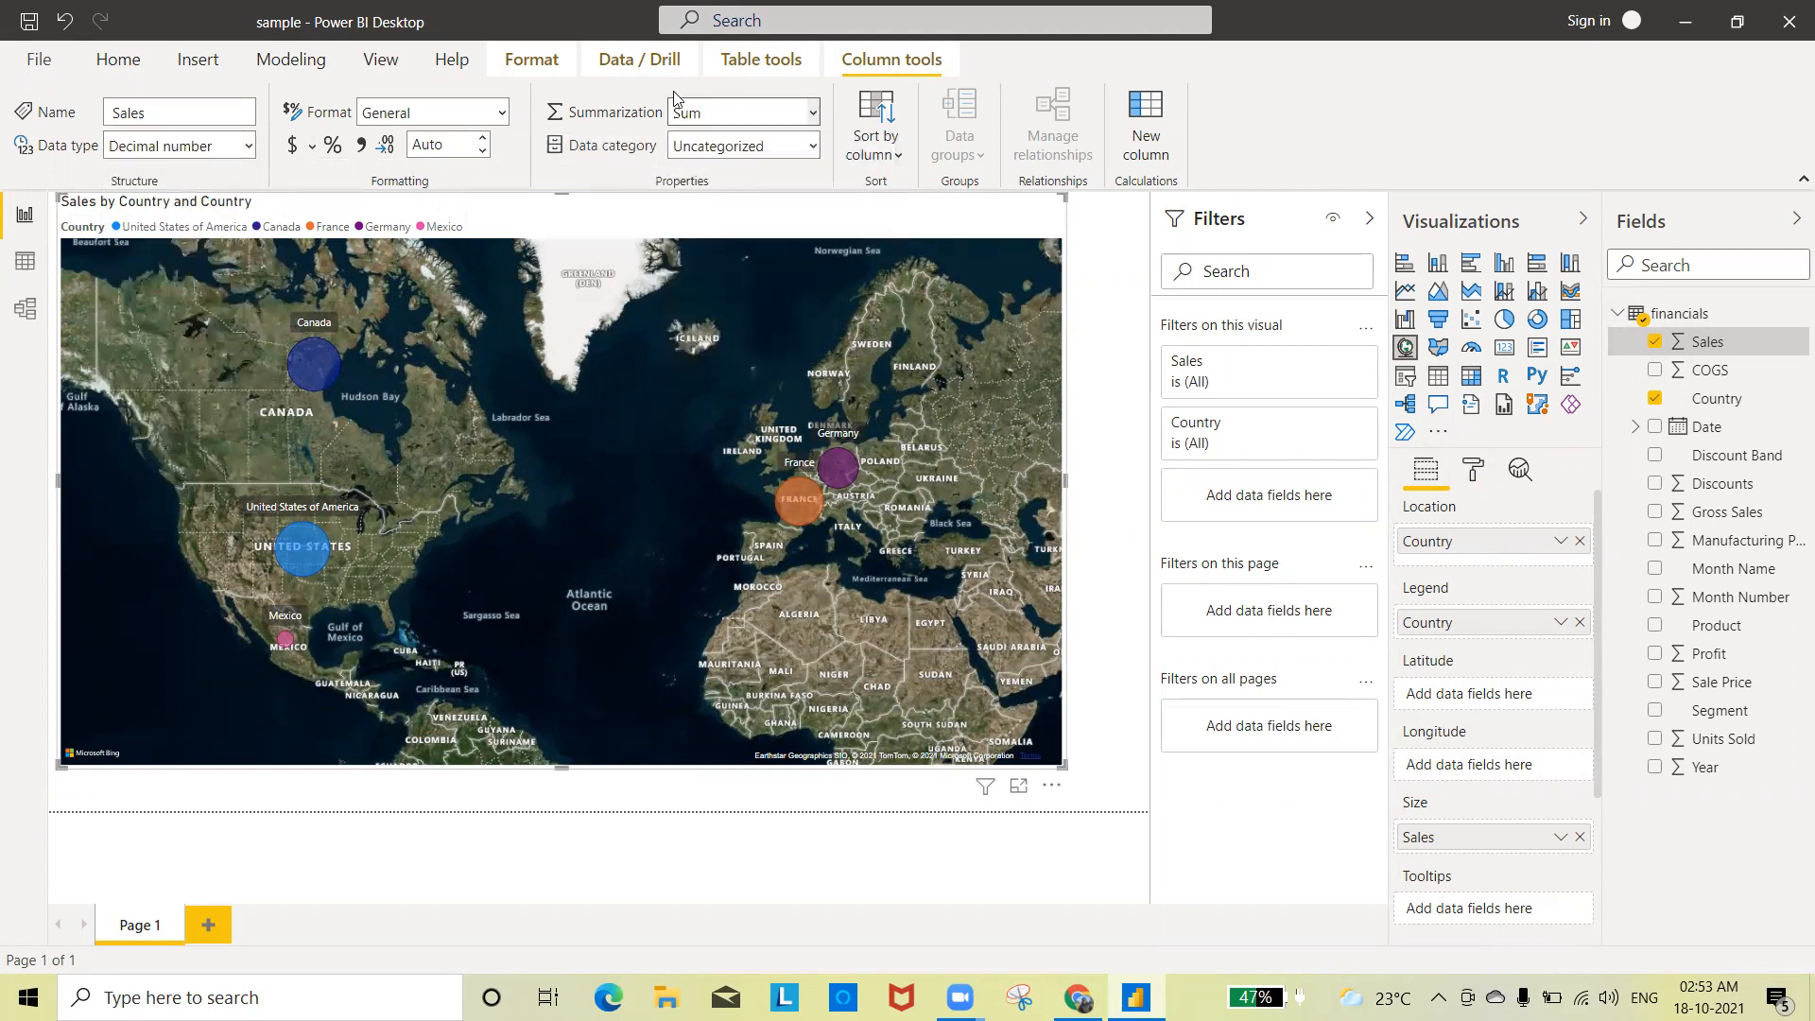
left_click(499, 115)
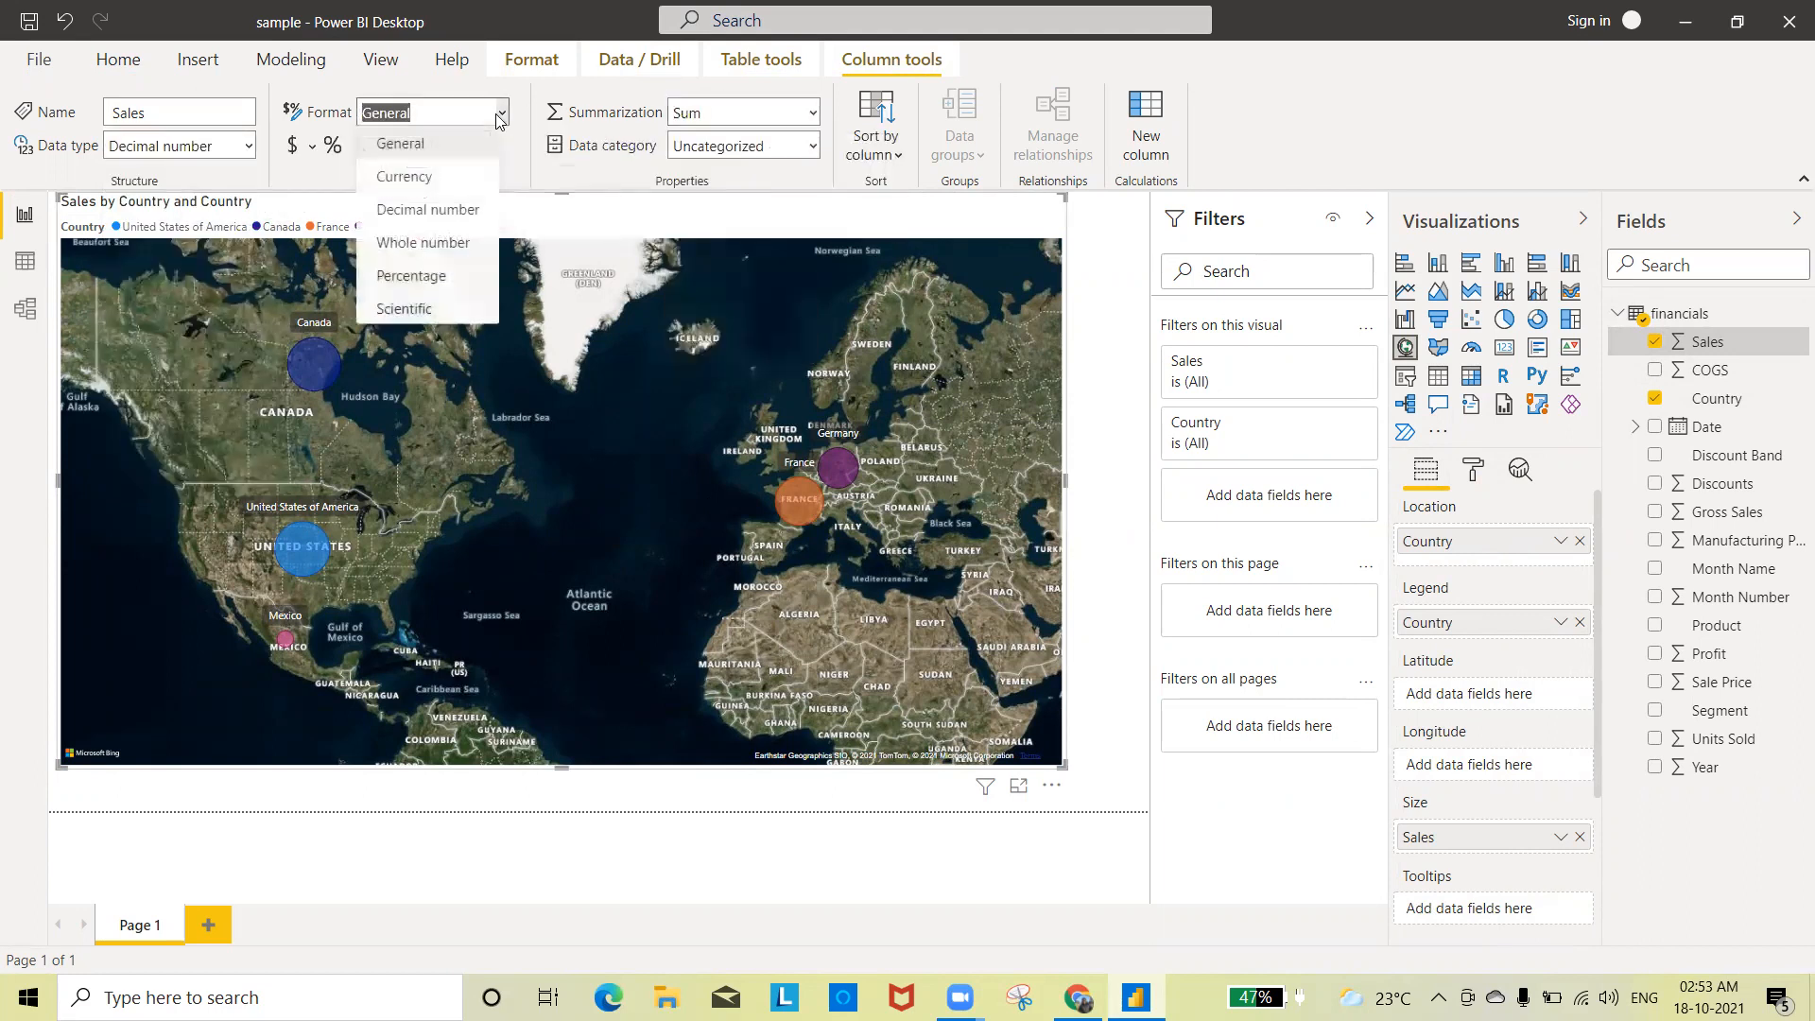
left_click(461, 178)
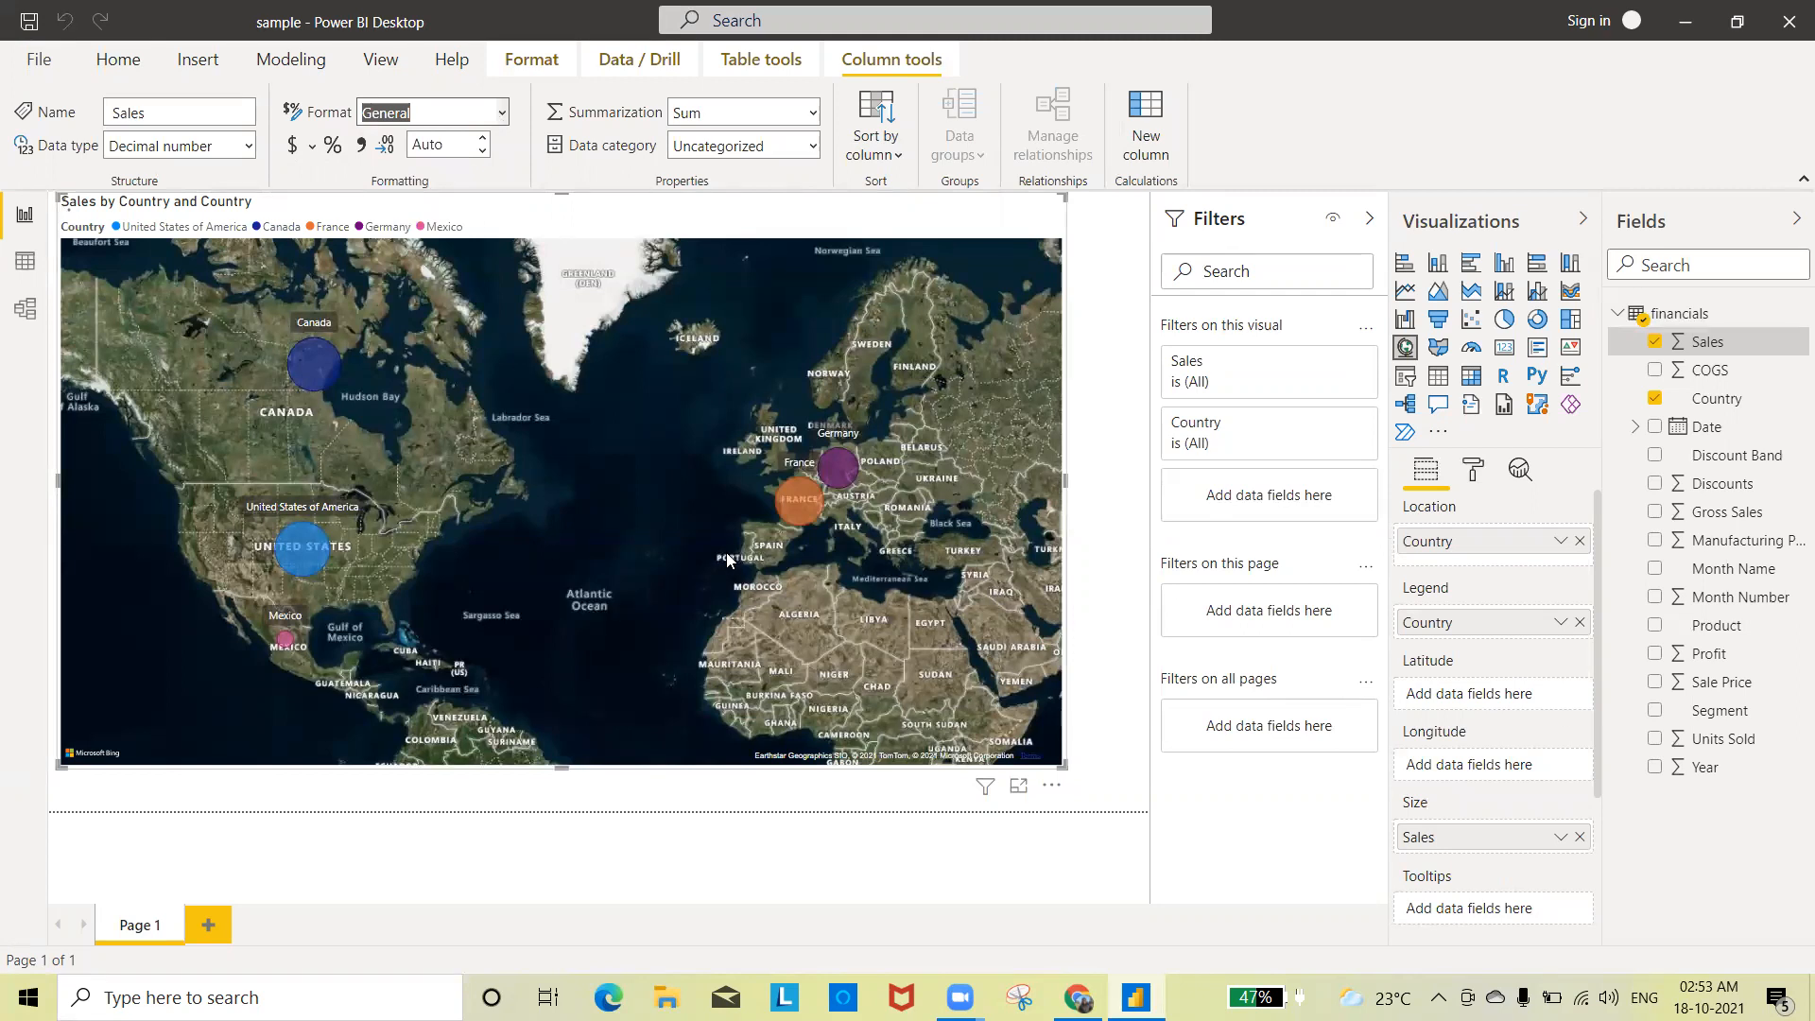
left_click(501, 820)
mouse_move(302, 552)
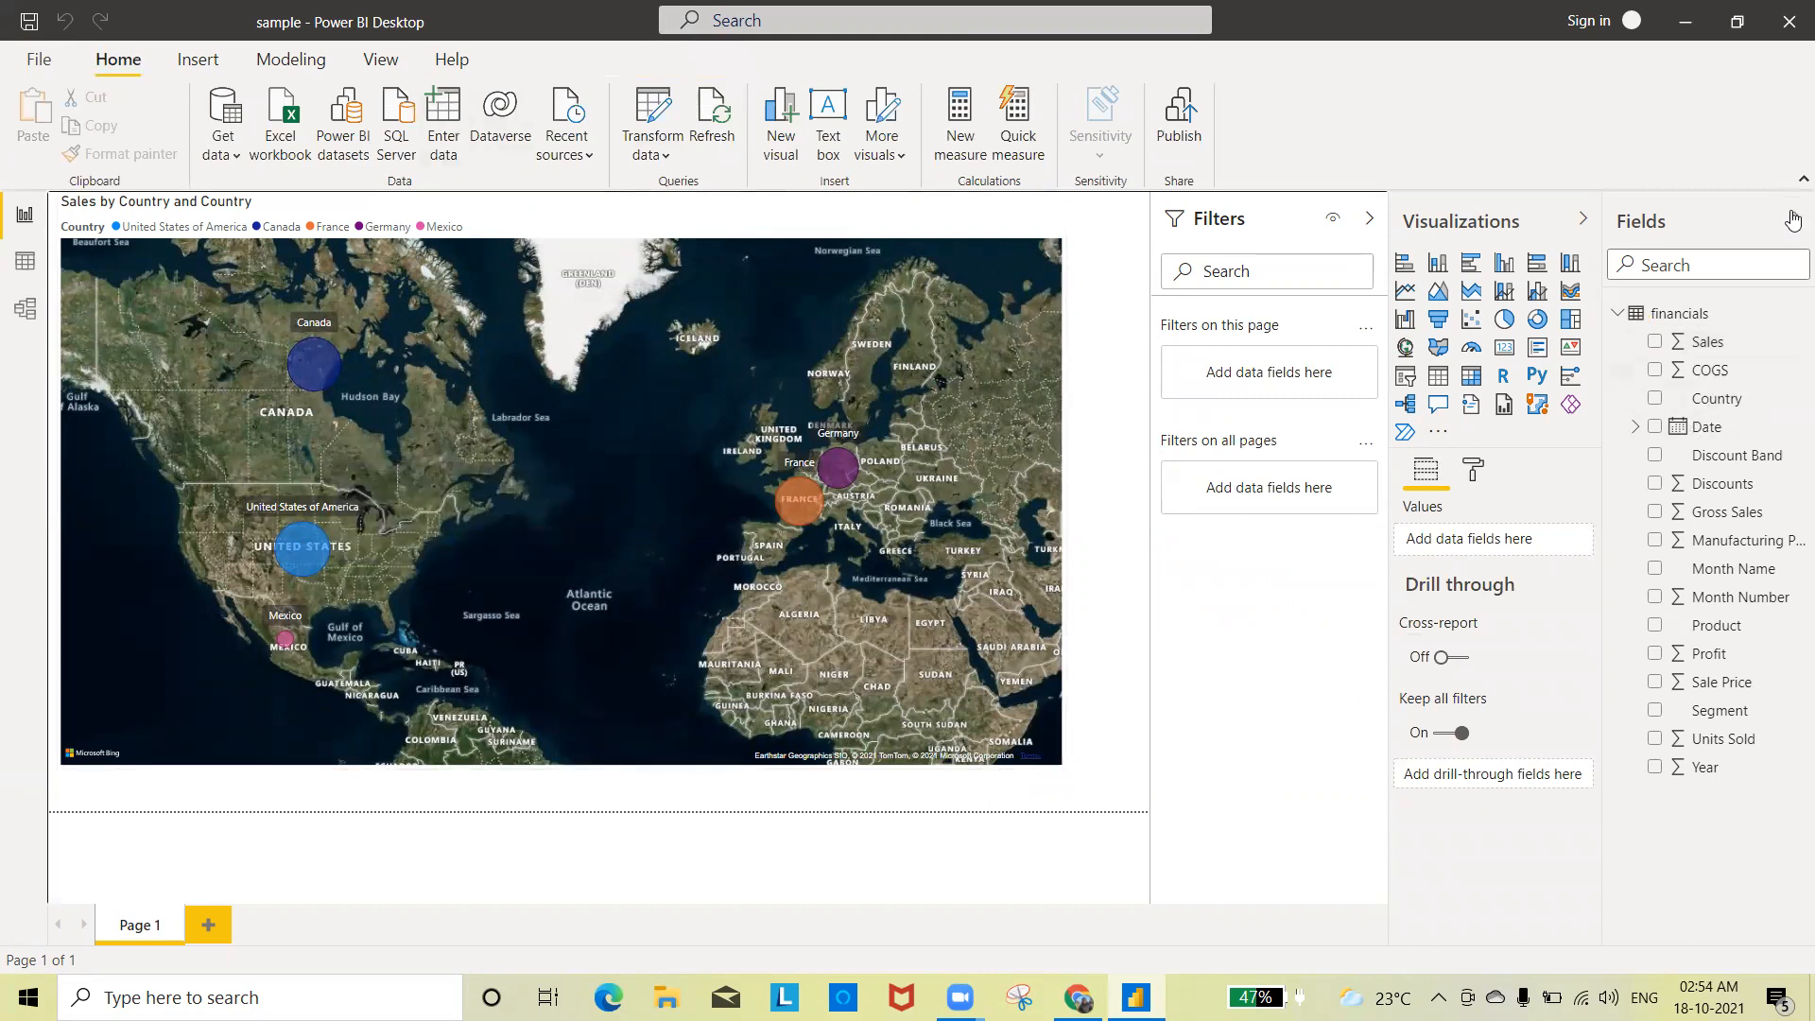
Step: Set the Sales column's number of decimal places to 0
left_click(1720, 348)
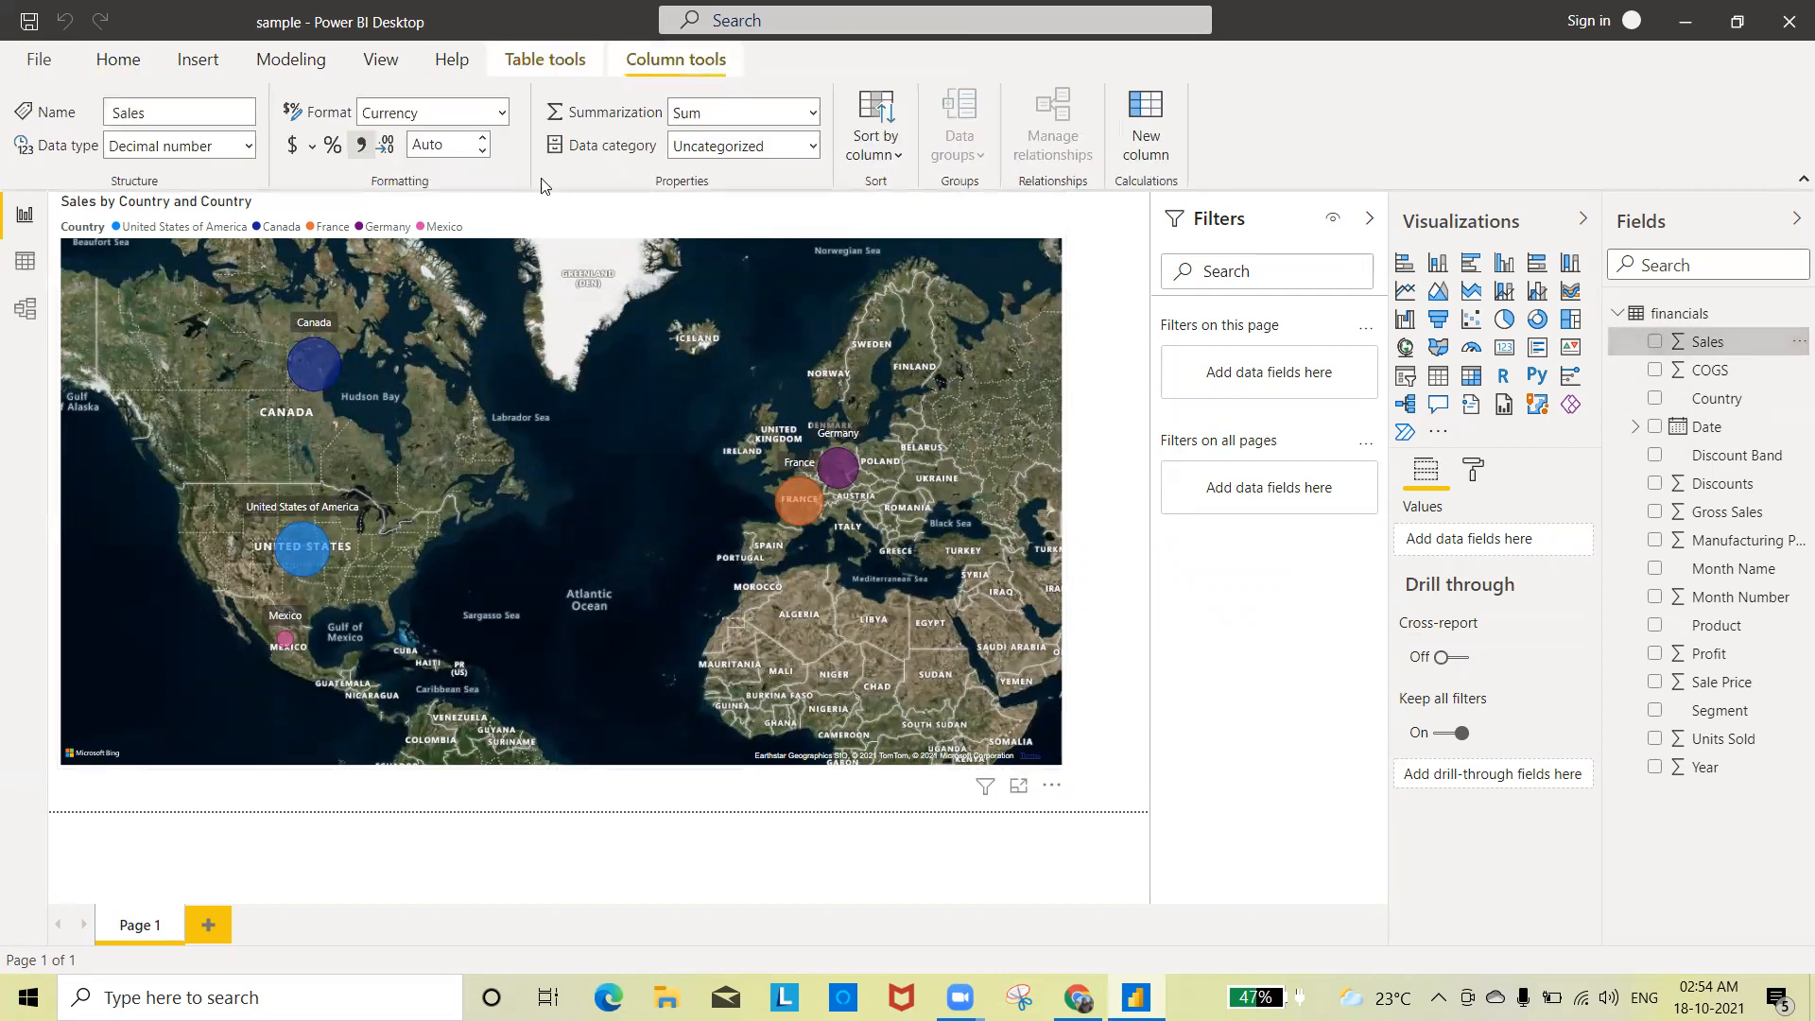
double_click(464, 148)
type("0")
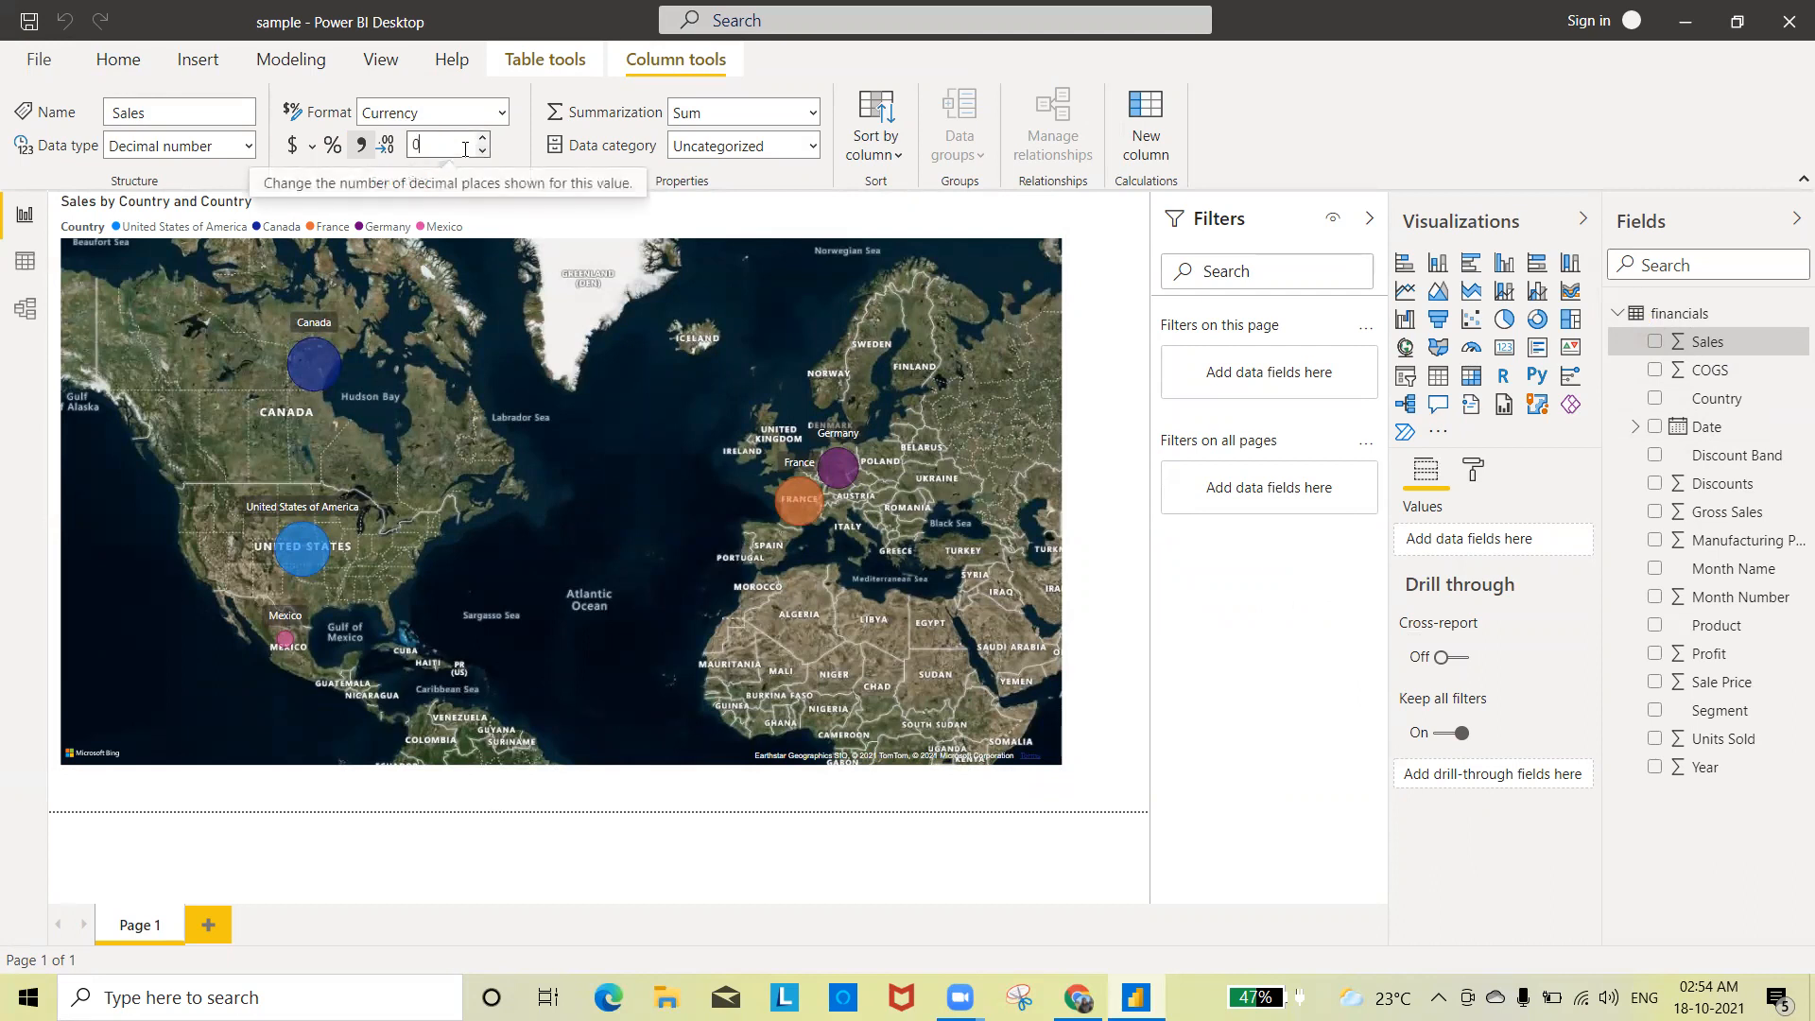
key("Tab")
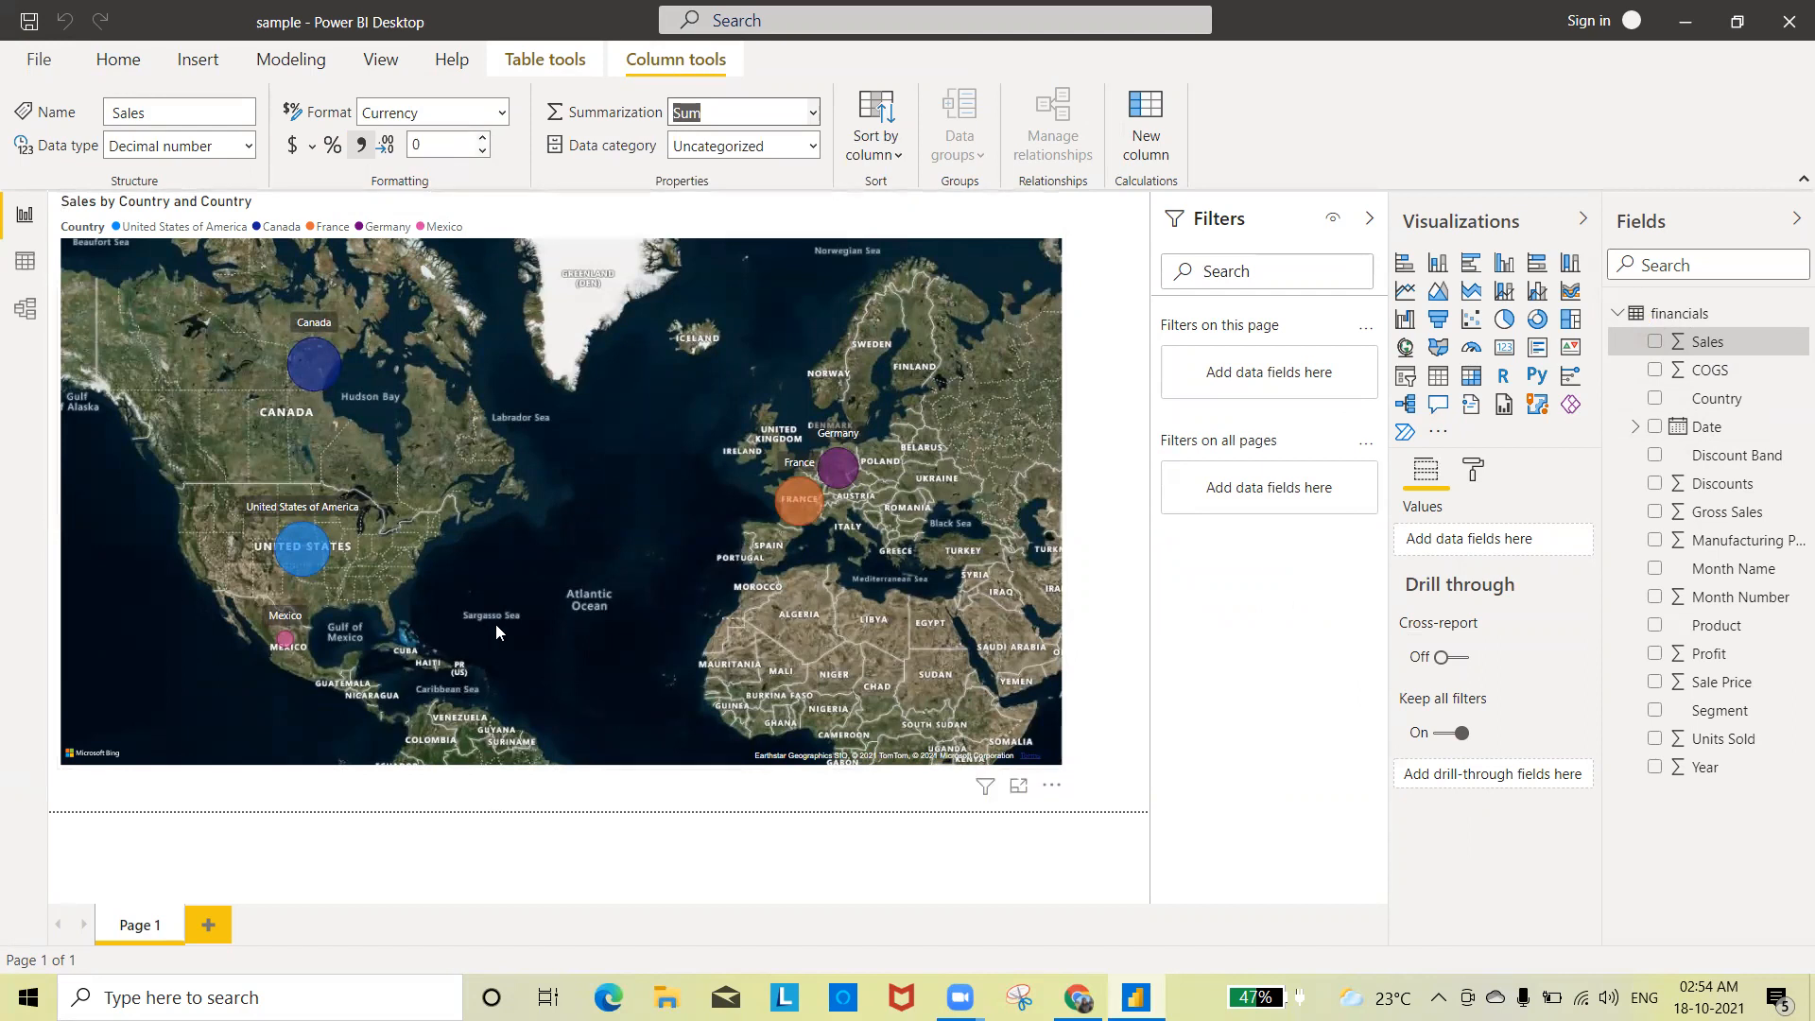
Step: Examine the sales tooltips of the United States, Mexico, France, Canada and Germany bubbles on the map
mouse_move(305, 556)
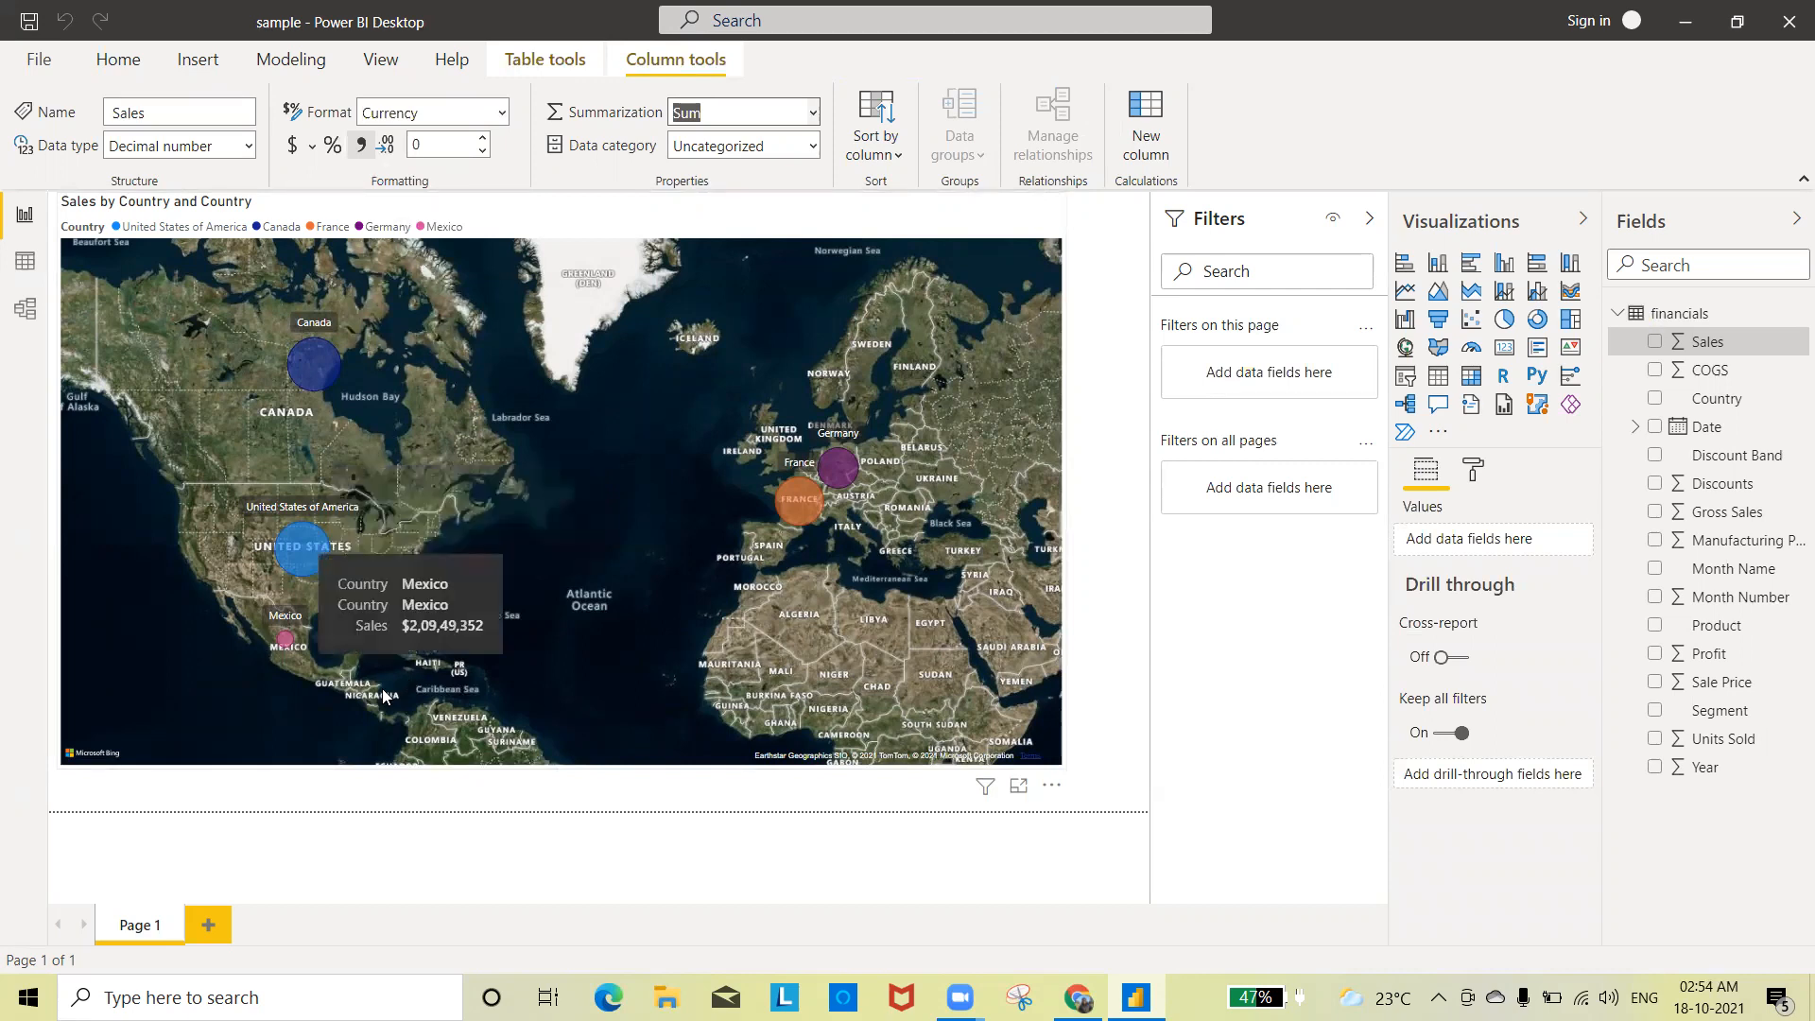
mouse_move(283, 645)
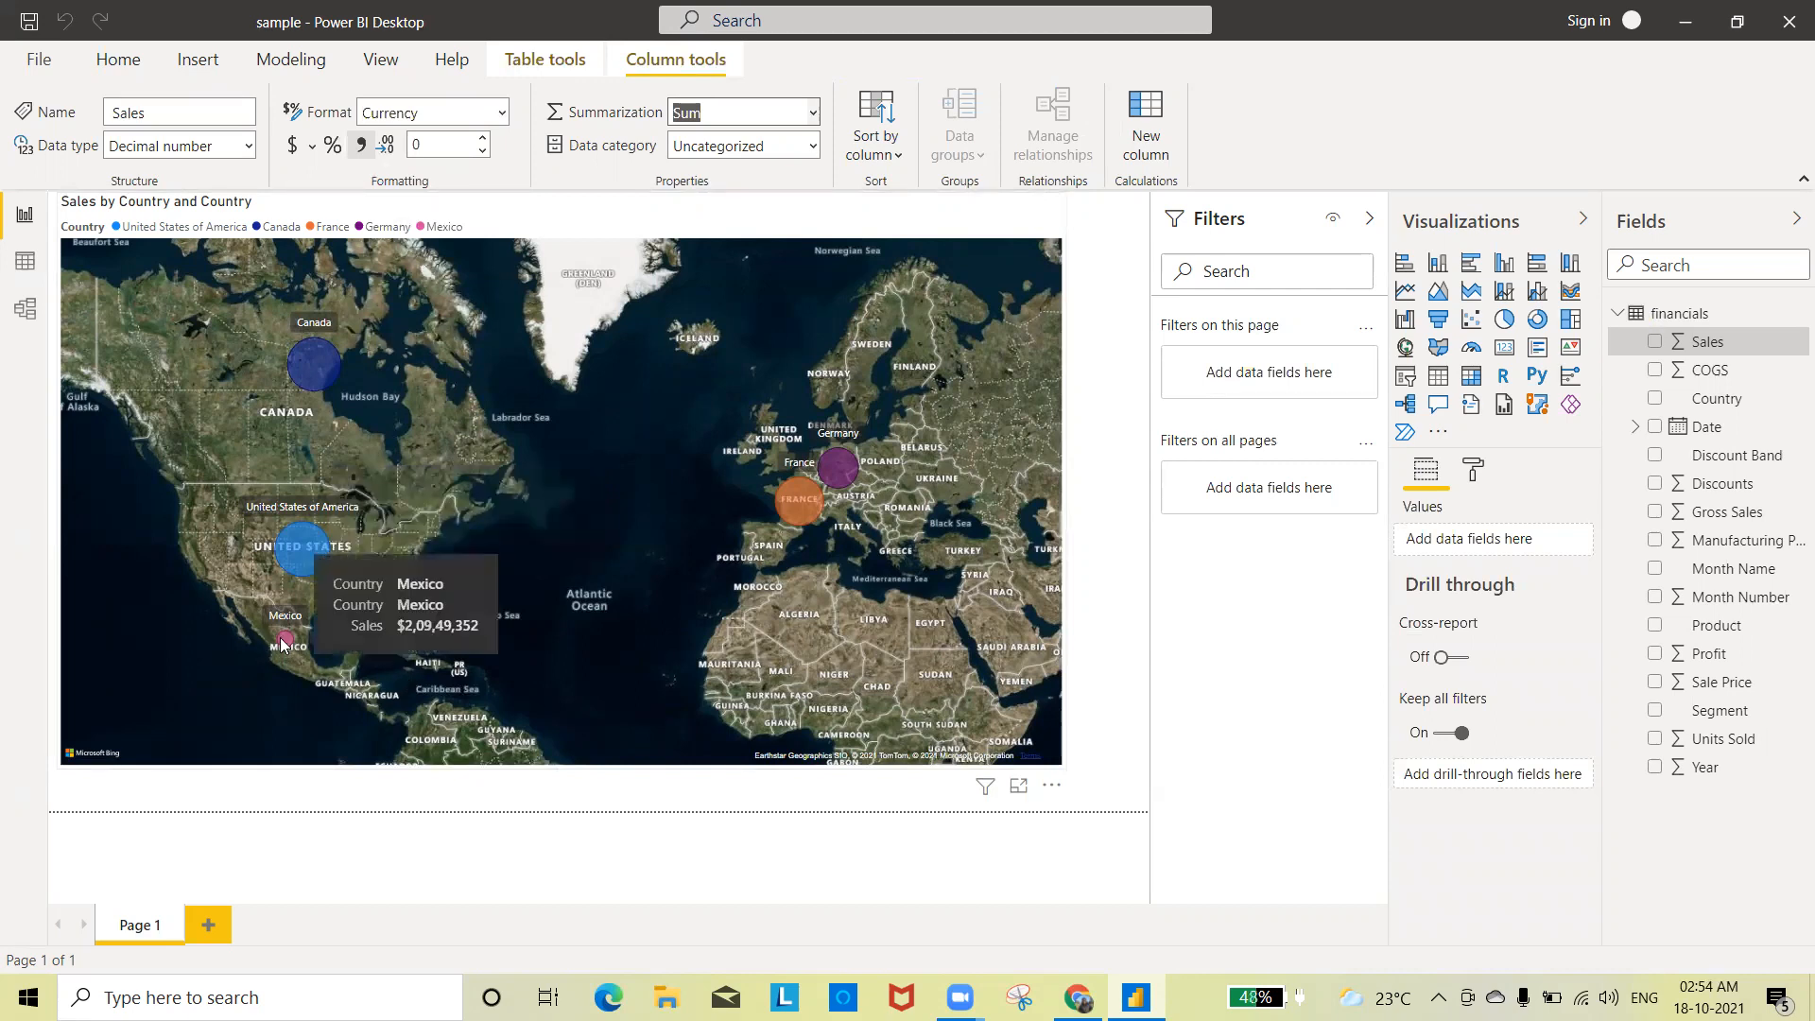
mouse_move(802, 506)
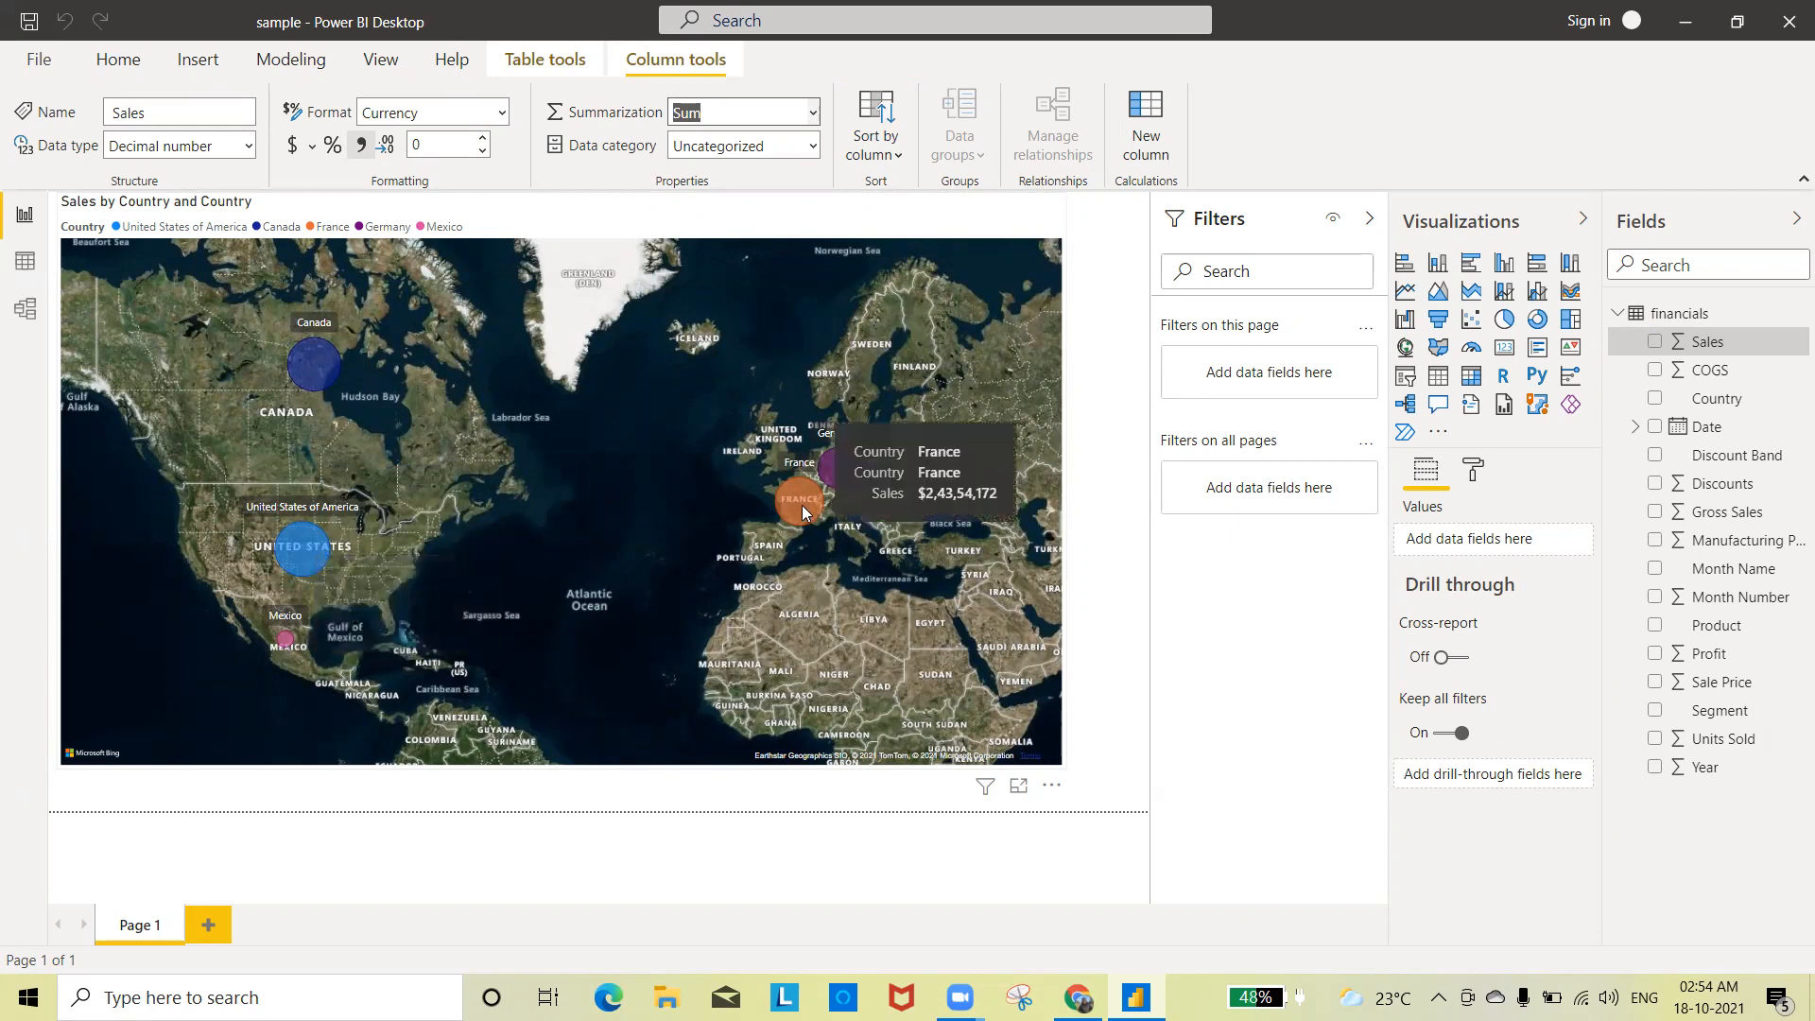
mouse_move(317, 360)
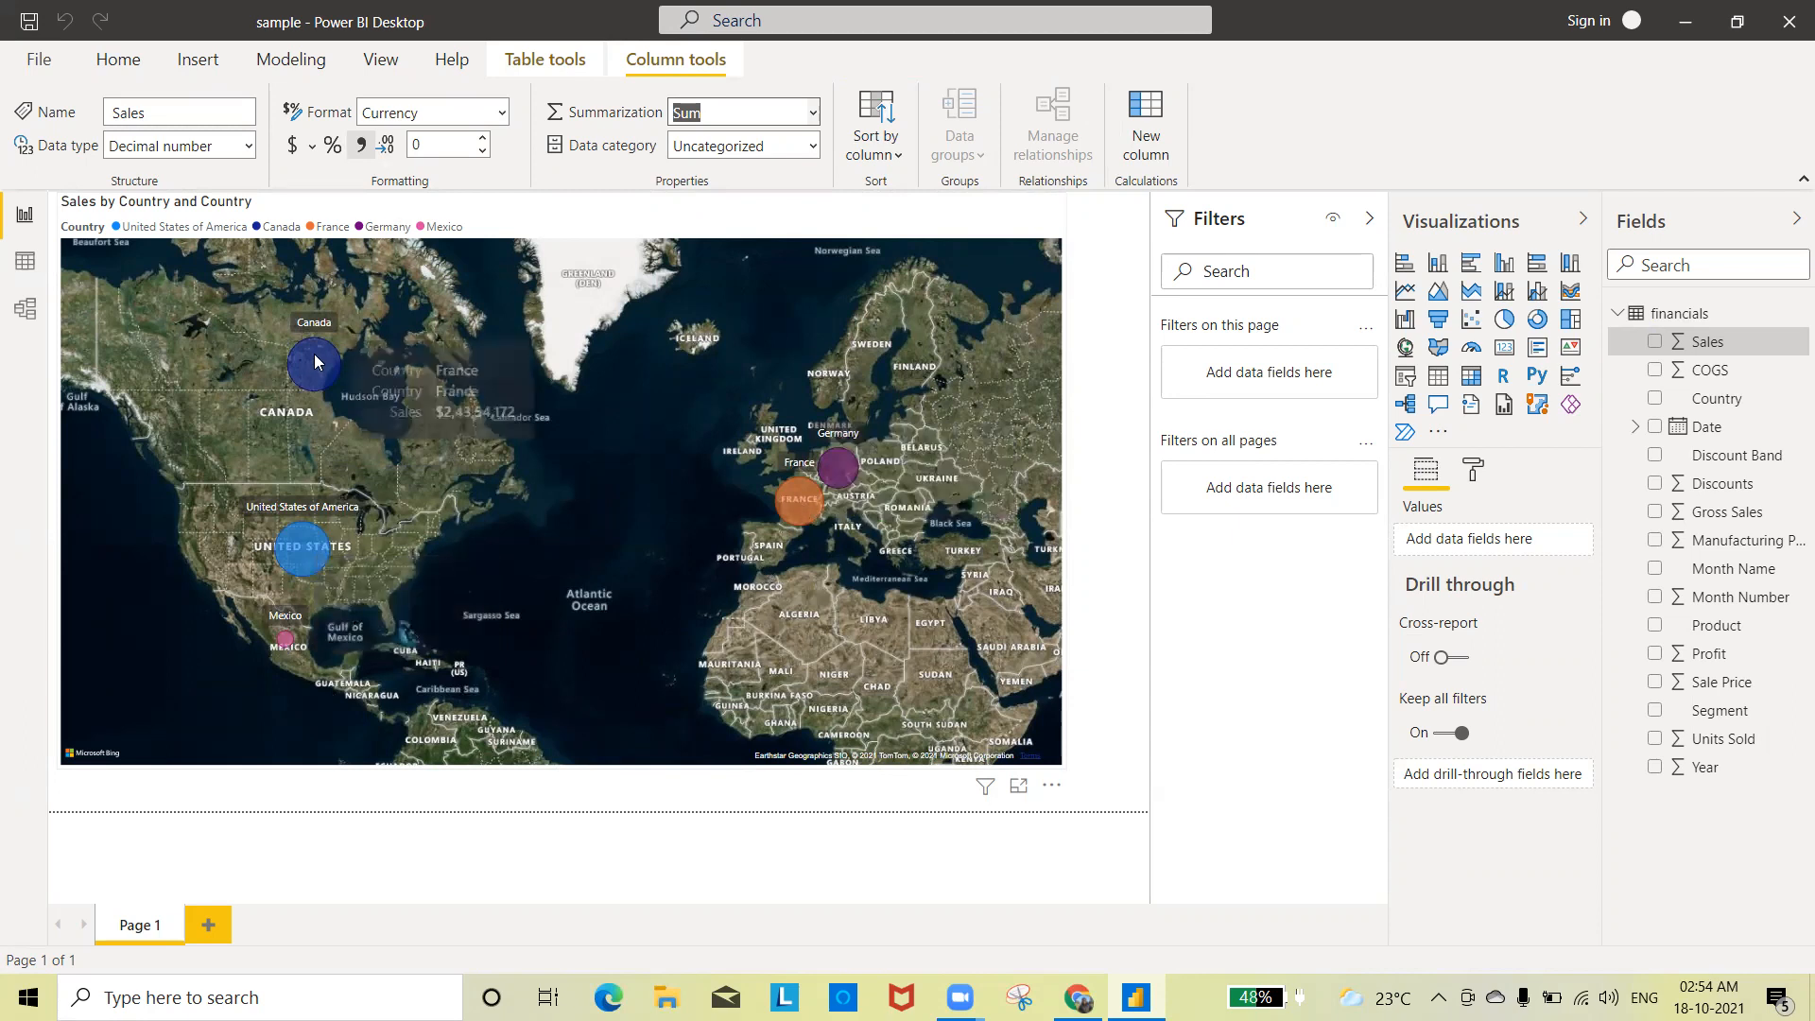
mouse_move(841, 465)
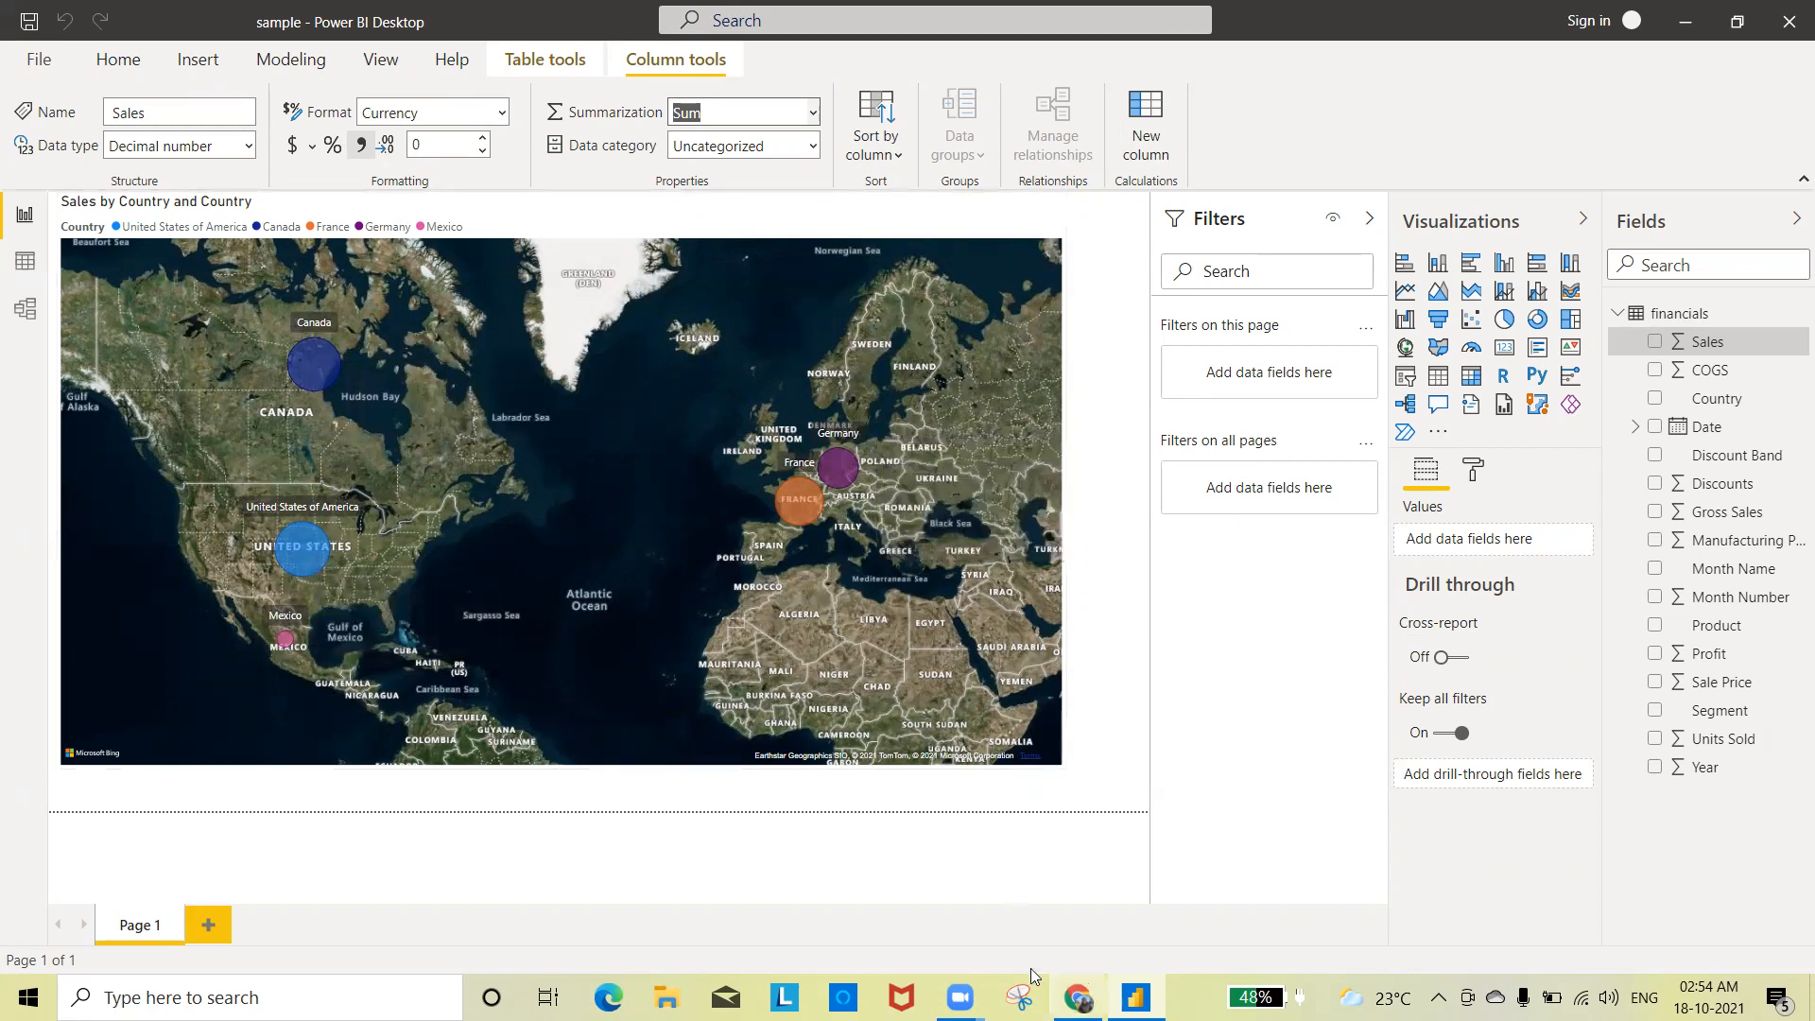
mouse_move(960, 998)
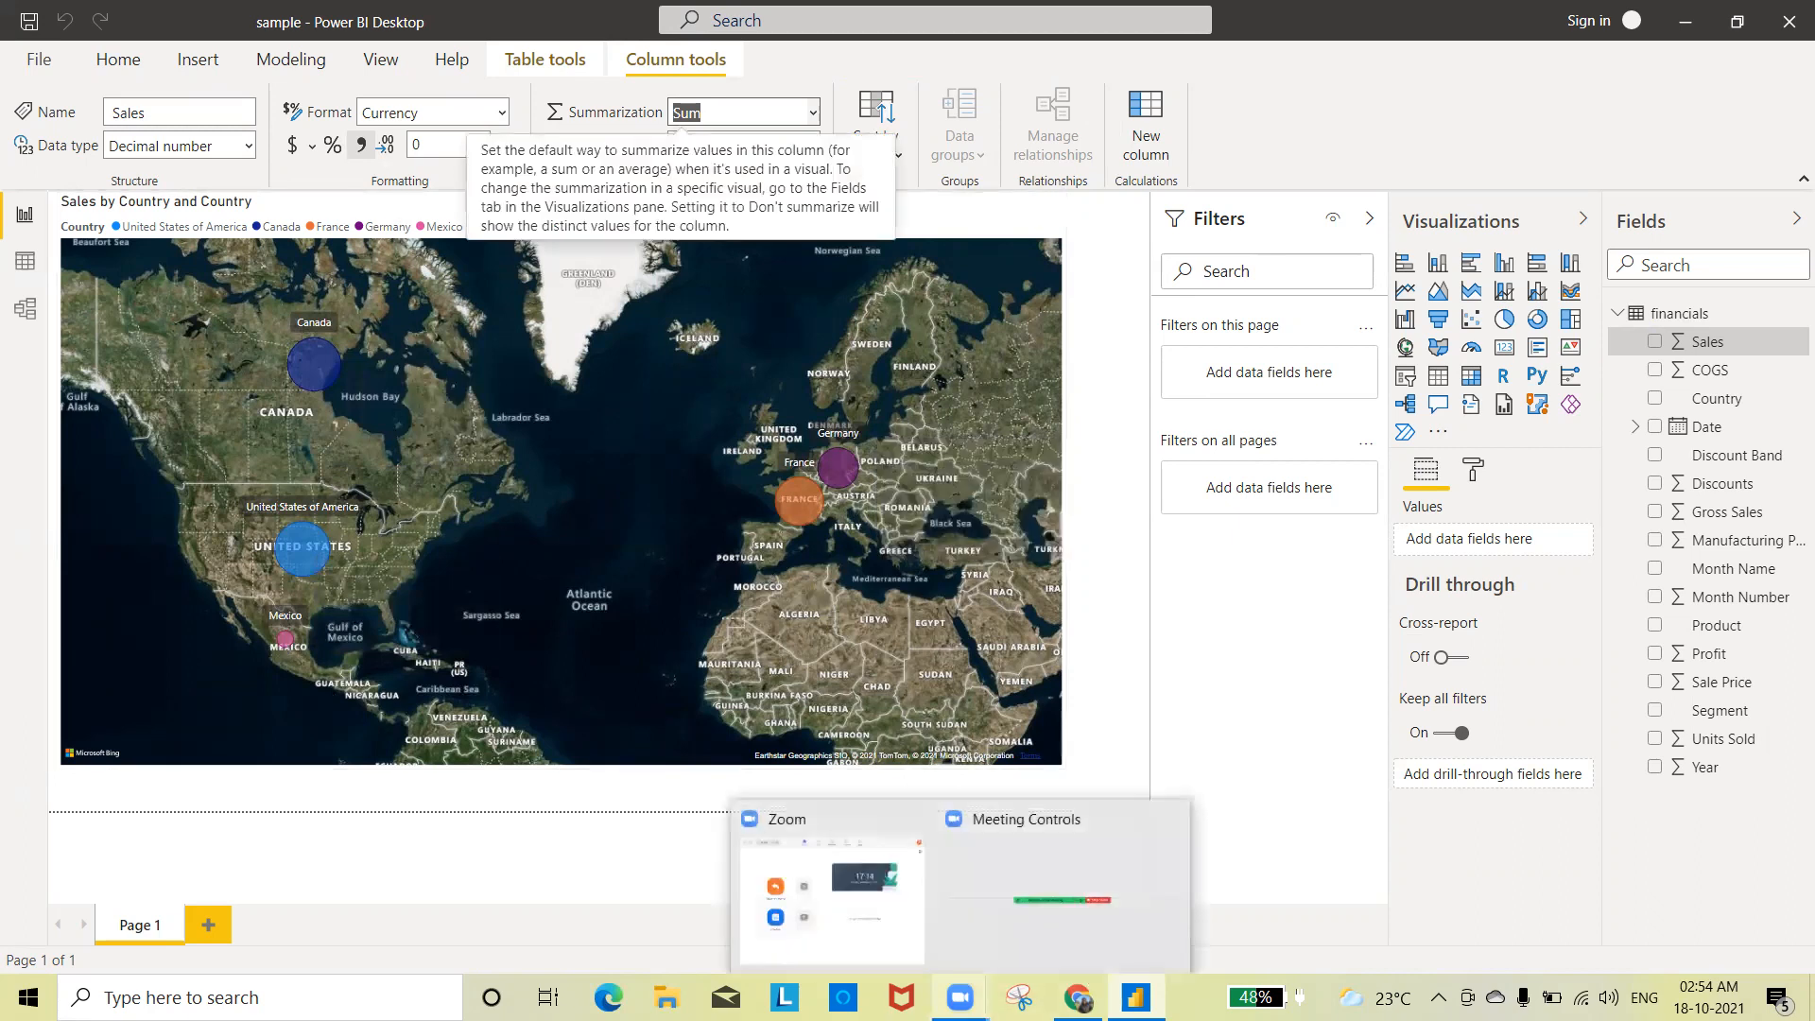